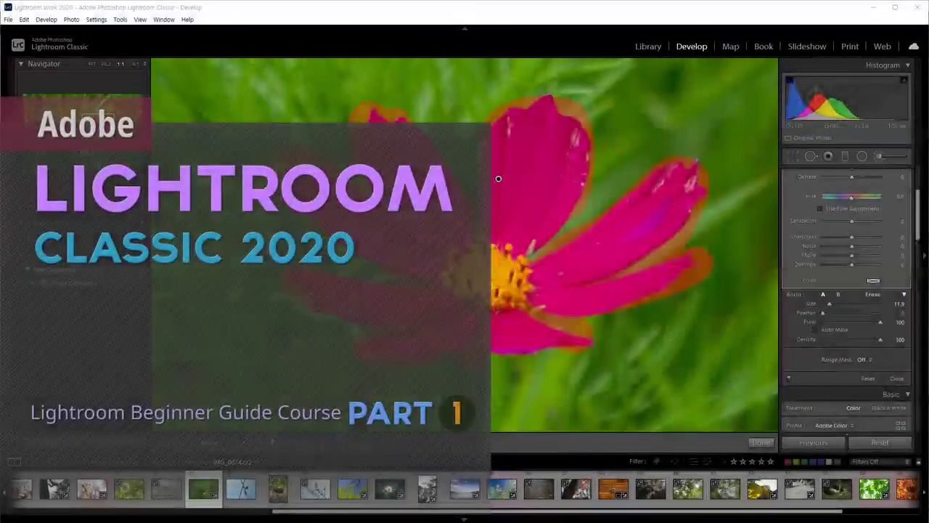
Step: Shift the masked flower's hue and pull the lotus photo's B&W Green mix to -100
scroll(850, 290, "up", 5)
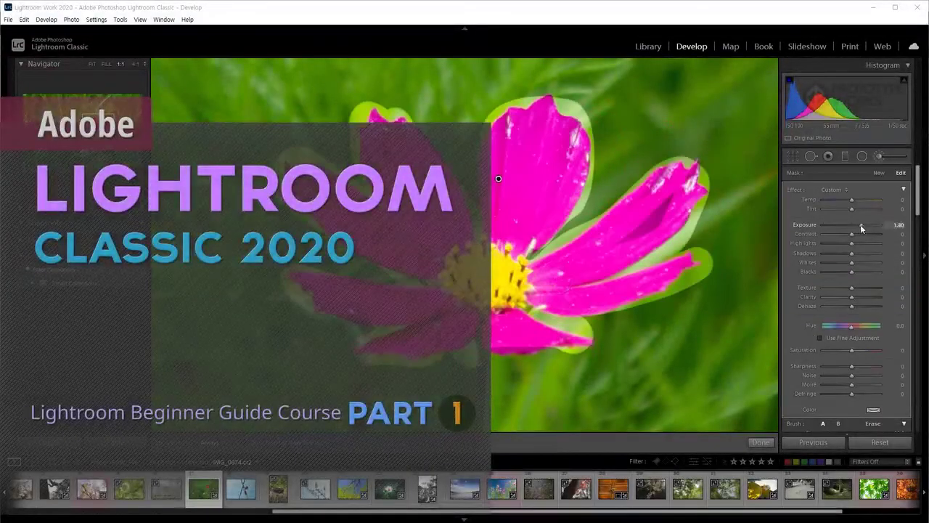
left_click_drag(851, 325, 853, 331)
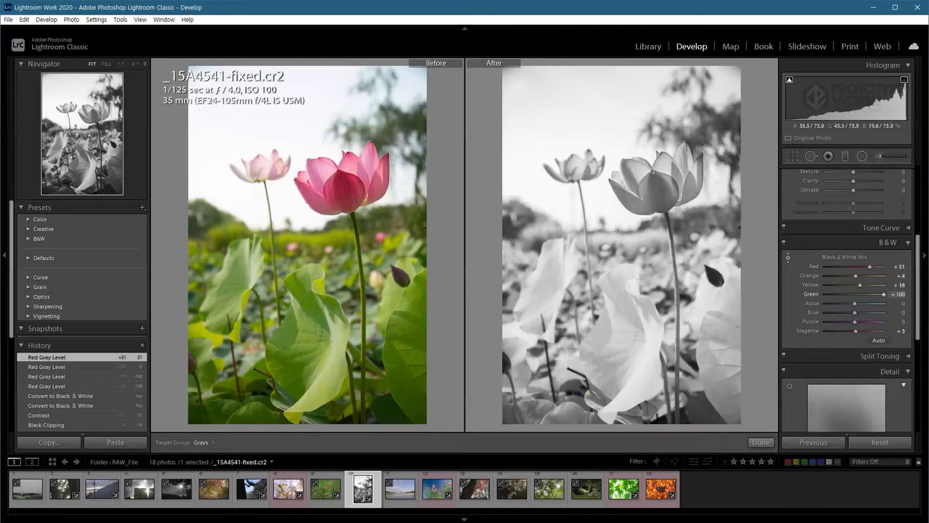
left_click_drag(880, 294, 825, 294)
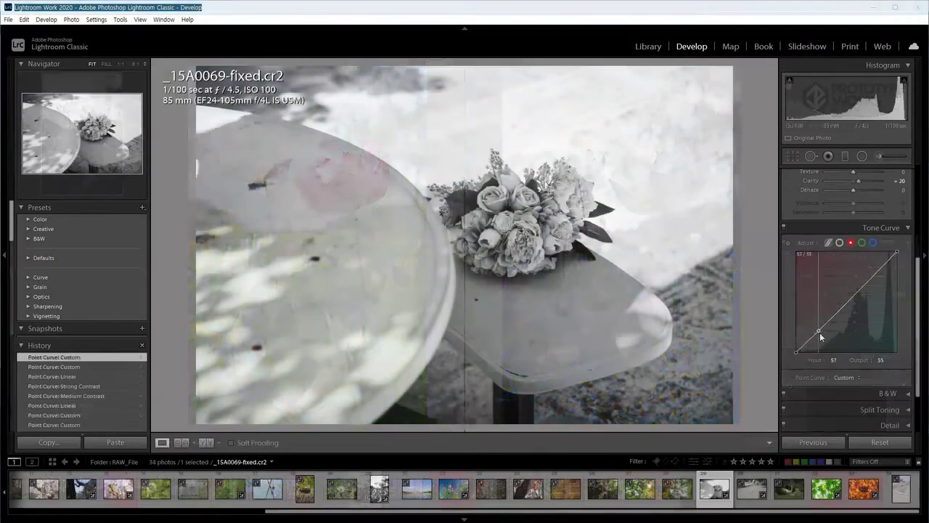
Step: Raise a red-channel Tone Curve point on the bouquet and set white balance from the white card
left_click_drag(816, 346, 817, 339)
left_click_drag(856, 298, 860, 291)
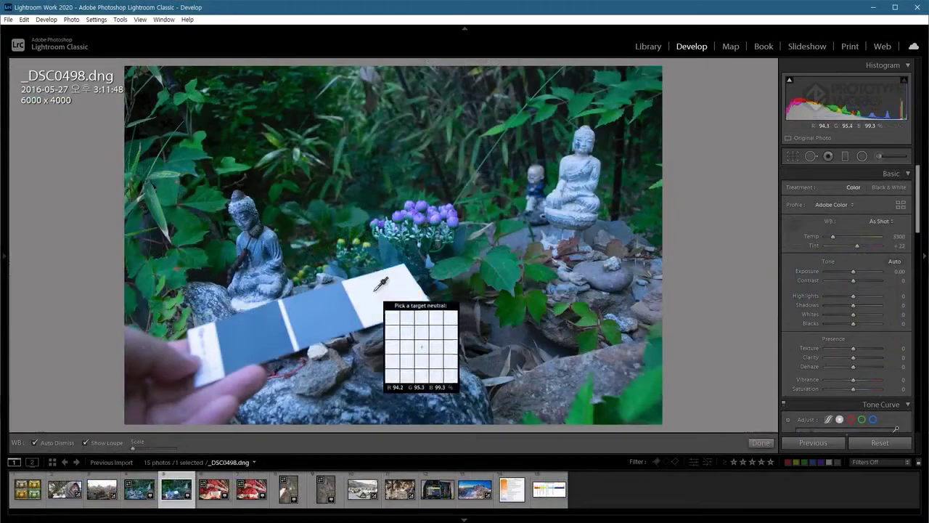
left_click(378, 288)
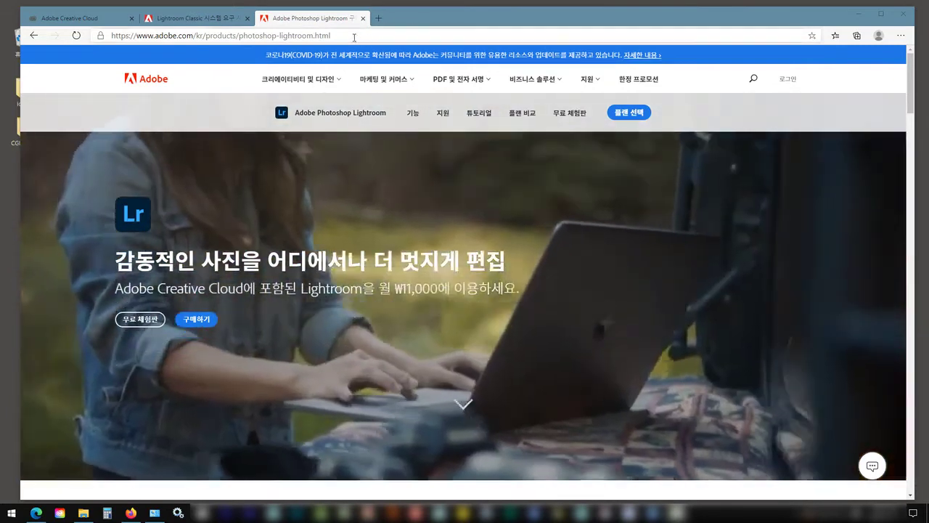
Step: Scroll through the Korean Lightroom product page, then go to the Lightroom Classic 시스템 요구 사항 tab
left_click(354, 37)
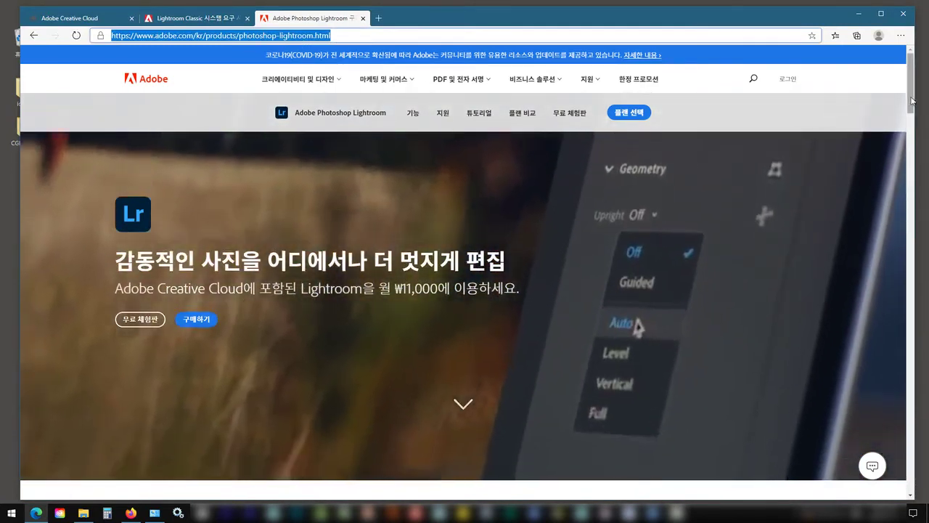
left_click_drag(909, 109, 893, 216)
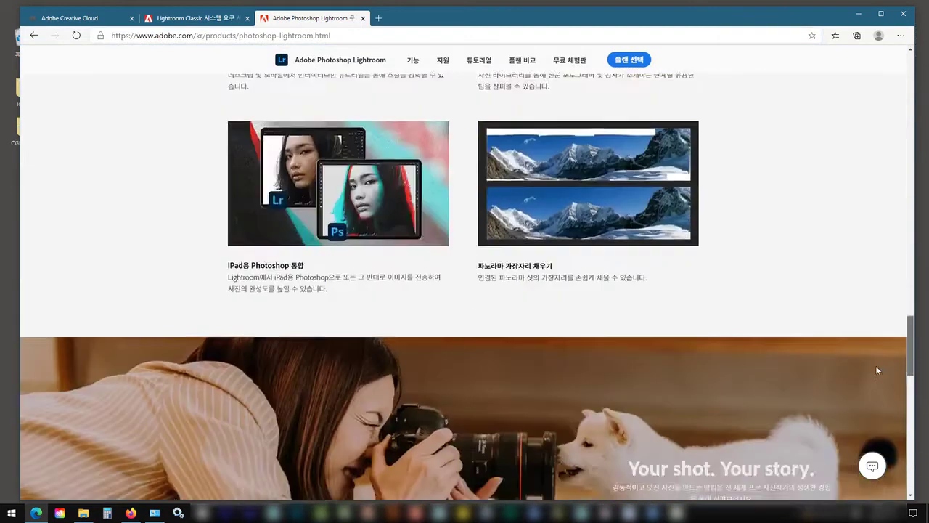
mouse_move(892, 217)
left_mouse_down()
mouse_move(876, 390)
mouse_move(866, 311)
mouse_move(872, 326)
left_mouse_up()
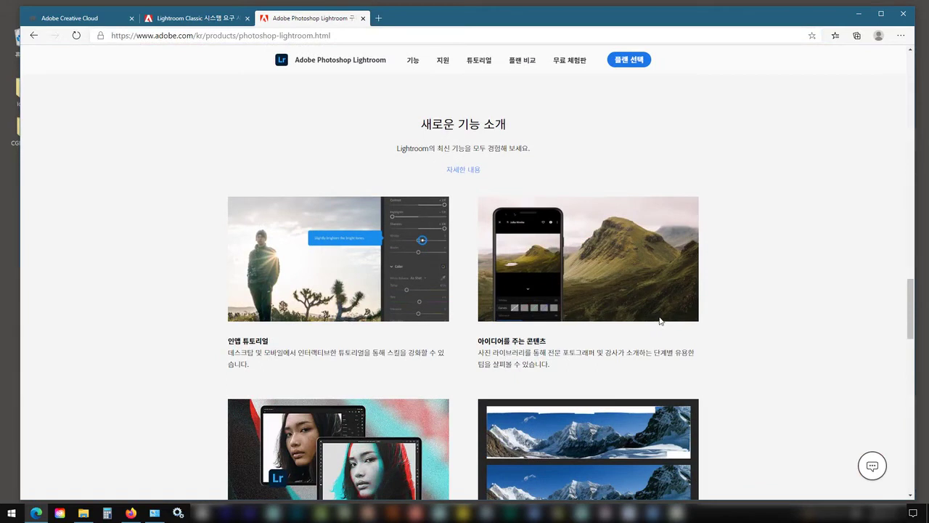
left_click_drag(911, 323, 846, 108)
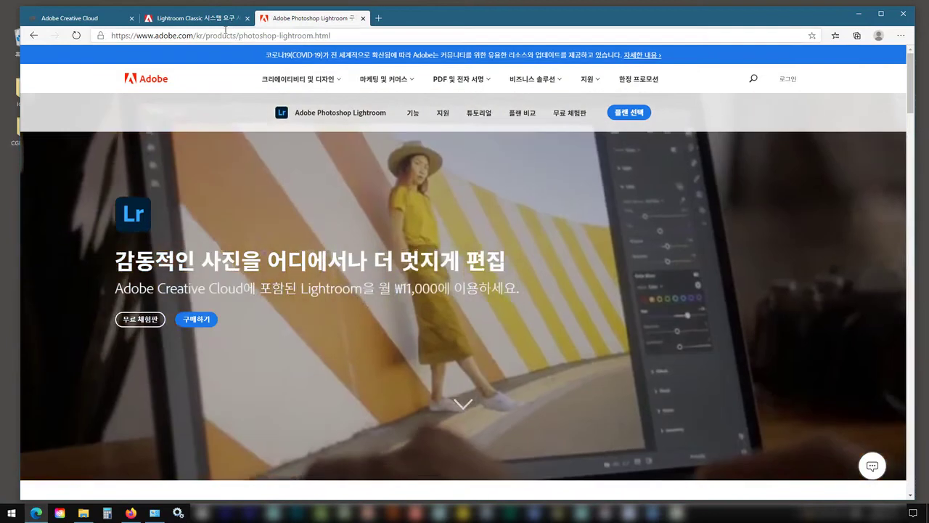
left_click(209, 24)
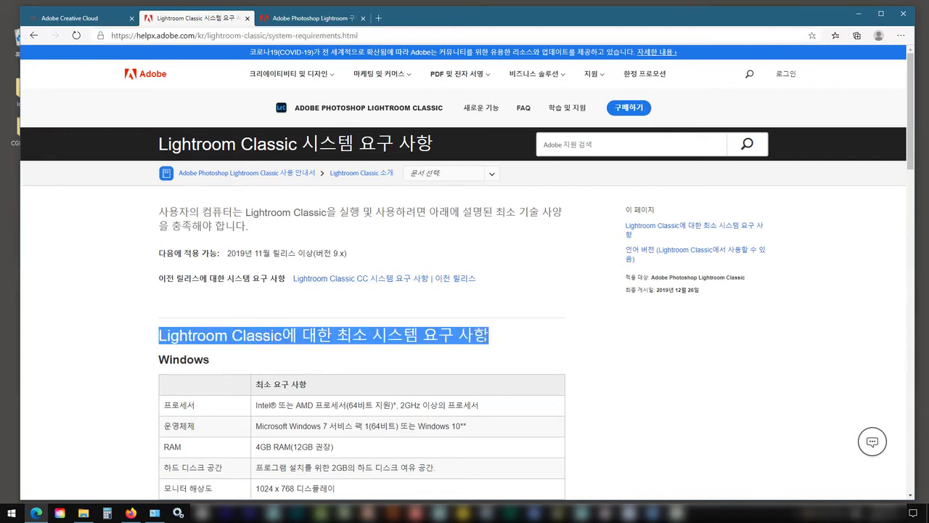
Step: Scroll down to the Windows requirements table and its unsupported Windows 10 1511–1803 note
scroll(556, 341, "down", 2)
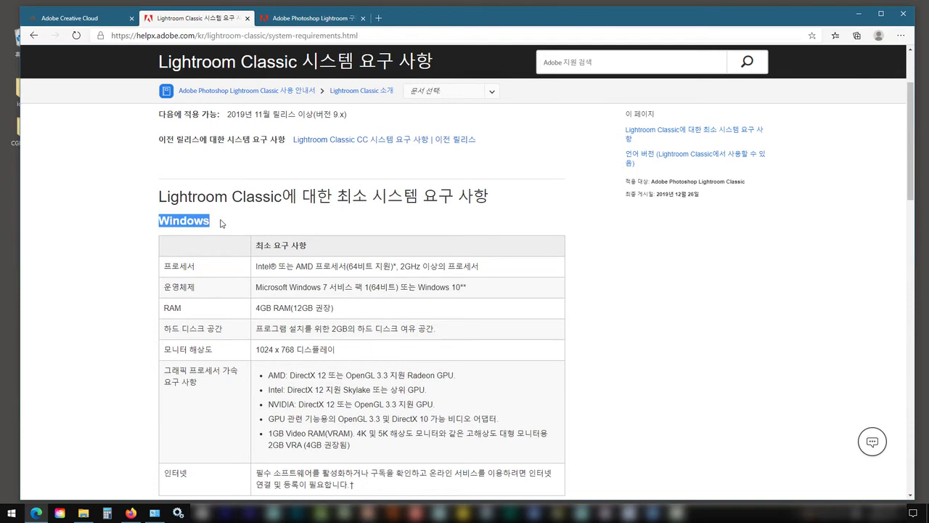
scroll(600, 305, "down", 2)
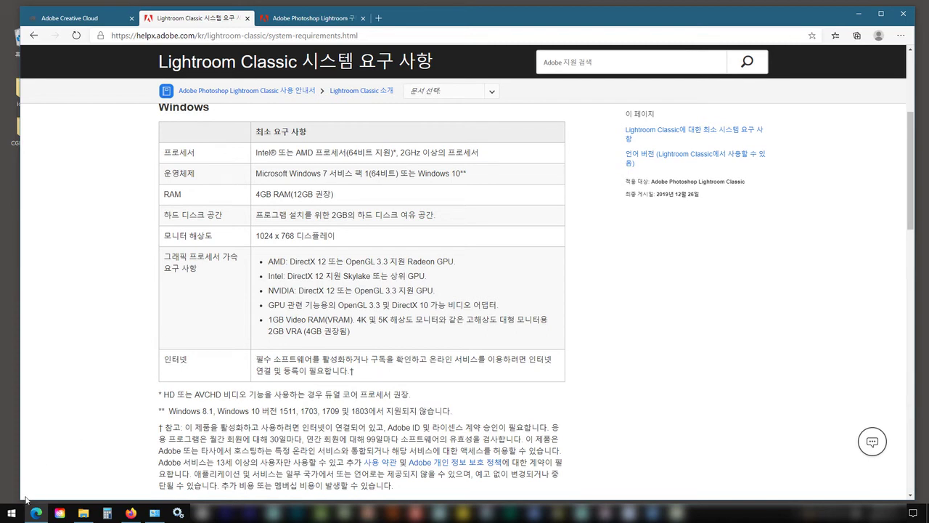
Step: Check the Windows 사양 in Settings > System > 정보, confirming Windows 10 Pro version 1903
left_click(10, 517)
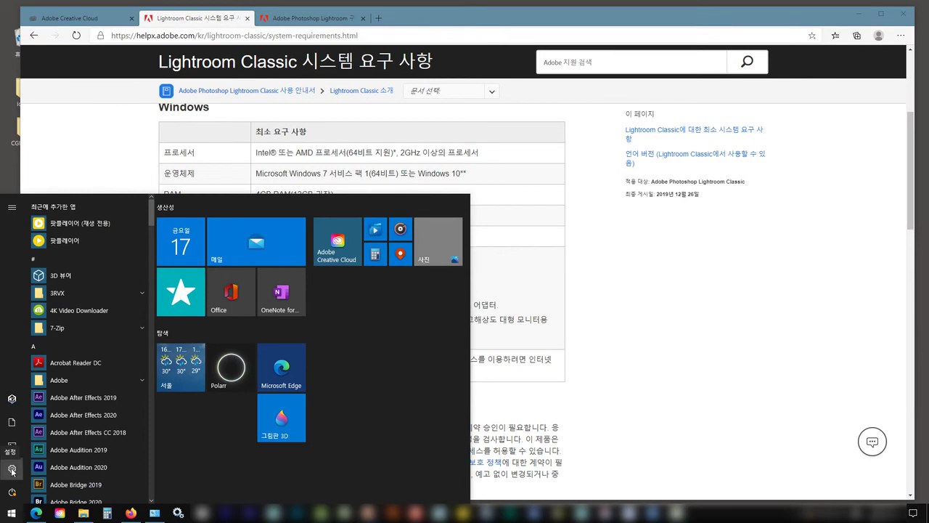
left_click(12, 470)
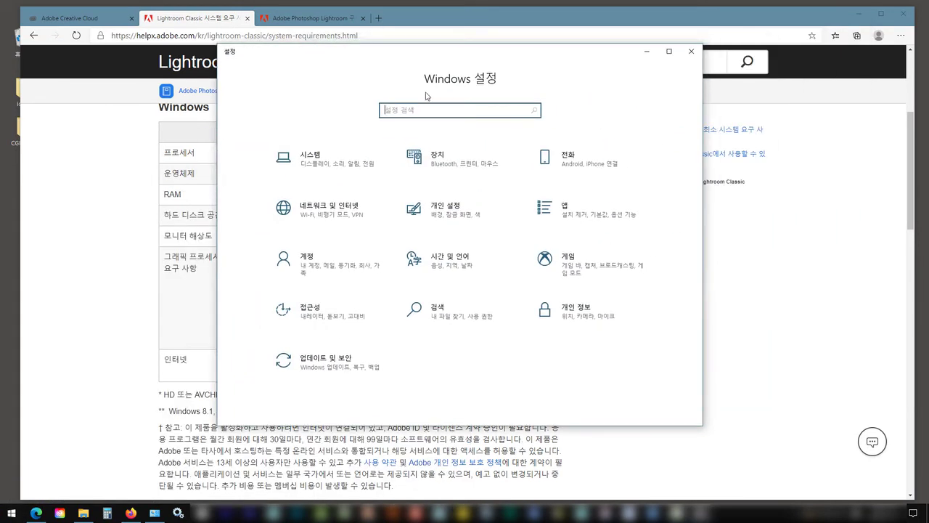
left_click(319, 180)
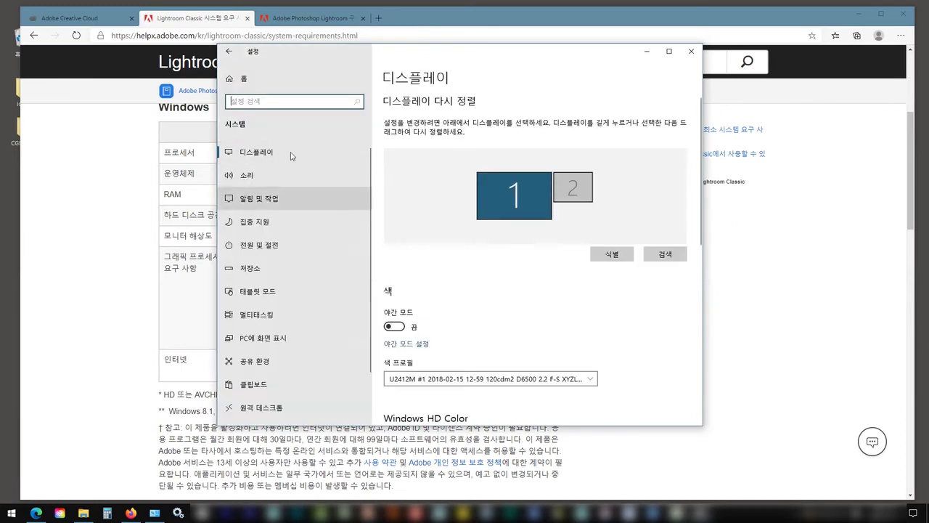
scroll(369, 221, "down", 2)
left_click(290, 373)
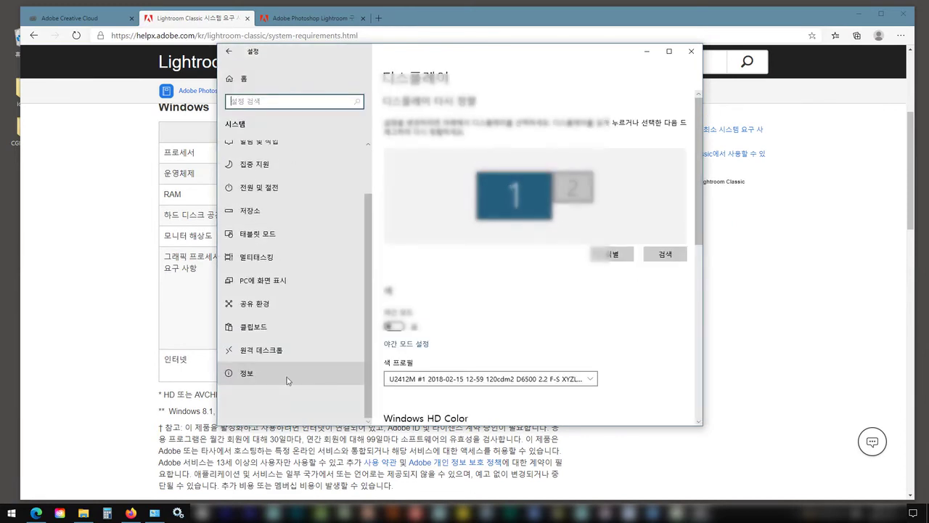
scroll(692, 240, "down", 5)
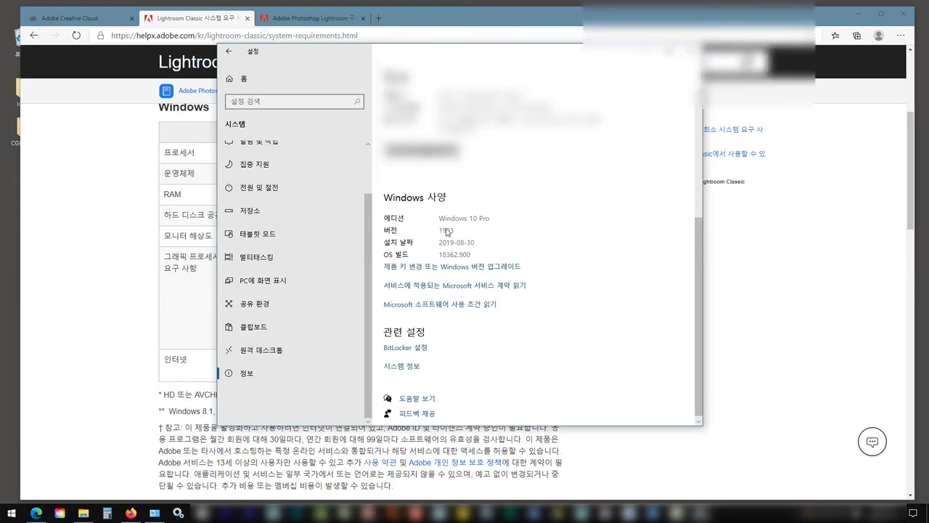
Step: Move Settings aside and highlight the 4GB RAM minimum on the requirements page
left_click_drag(509, 56, 719, 0)
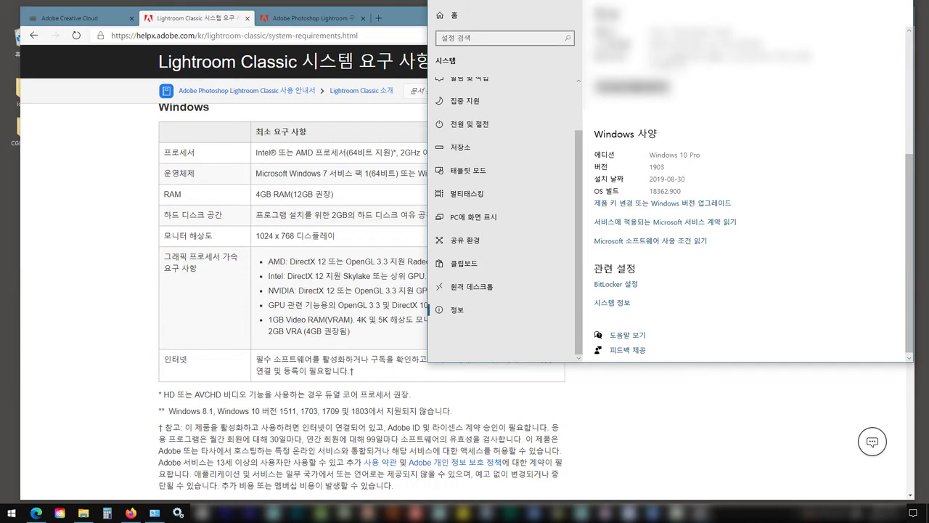
left_click(188, 201)
left_click_drag(166, 193, 193, 196)
left_click_drag(255, 194, 291, 196)
left_click(257, 195)
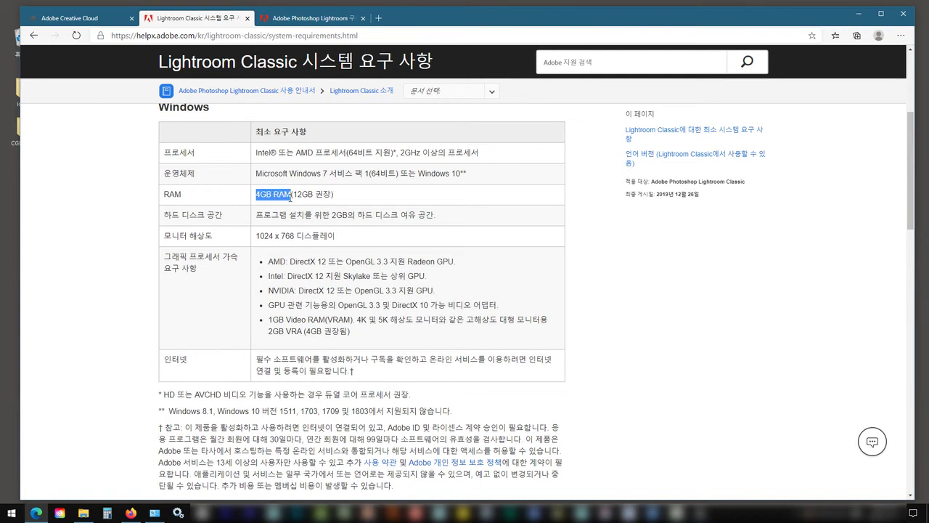
Step: Highlight the recommended 12GB RAM, 2GB disk space and 1024 x 768 resolution minimums
left_click(293, 194)
left_click_drag(293, 194, 318, 194)
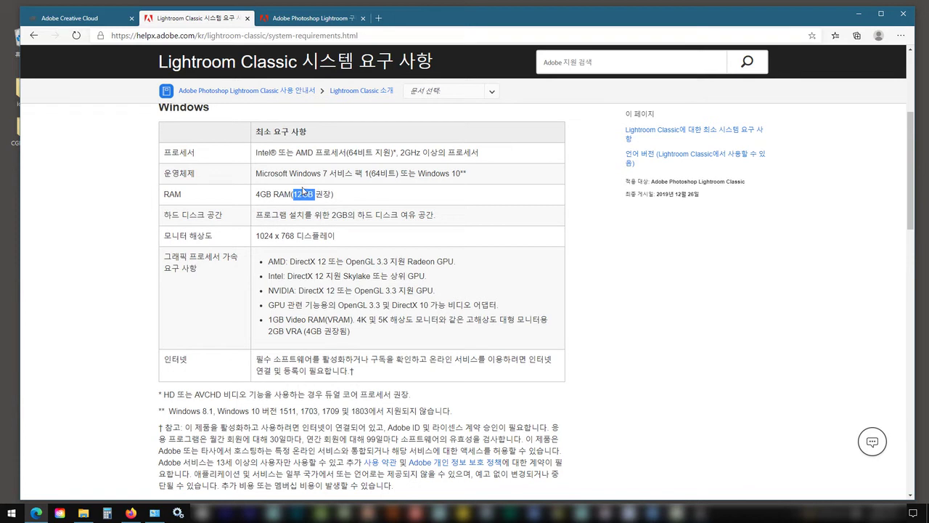
left_click(357, 196)
left_click_drag(166, 215, 228, 219)
left_click(277, 222)
left_click_drag(333, 216, 355, 216)
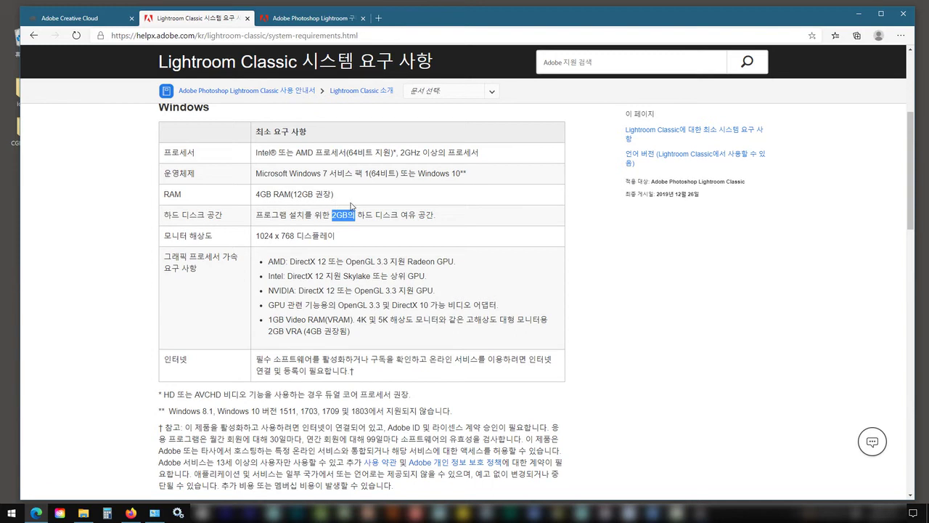
left_click_drag(172, 235, 206, 235)
left_click(253, 243)
left_click_drag(254, 242, 303, 237)
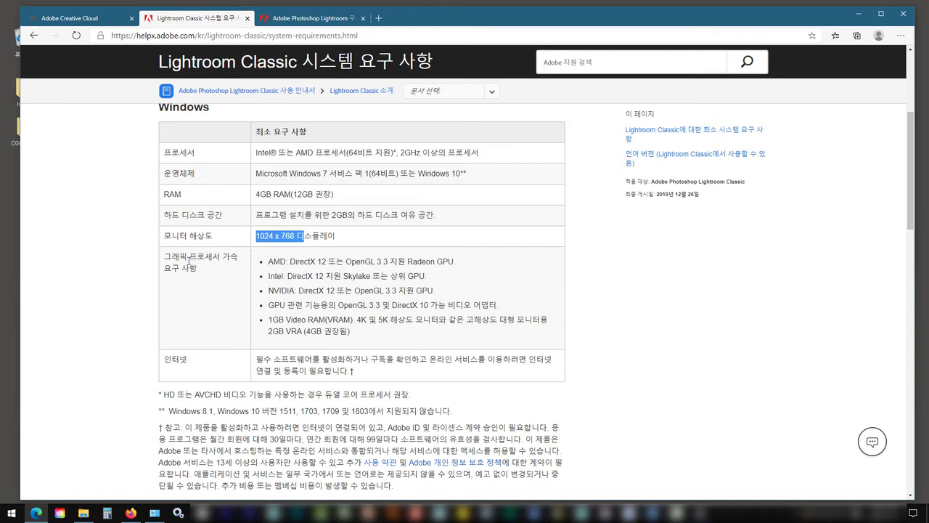
Step: Highlight the graphics processor row and its AMD and NVIDIA entries
left_click_drag(165, 257, 220, 256)
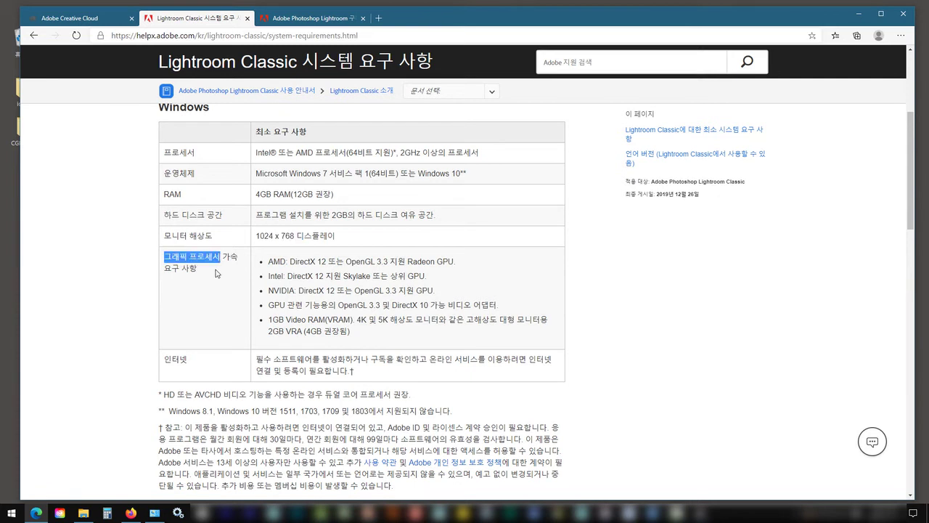
left_click(227, 283)
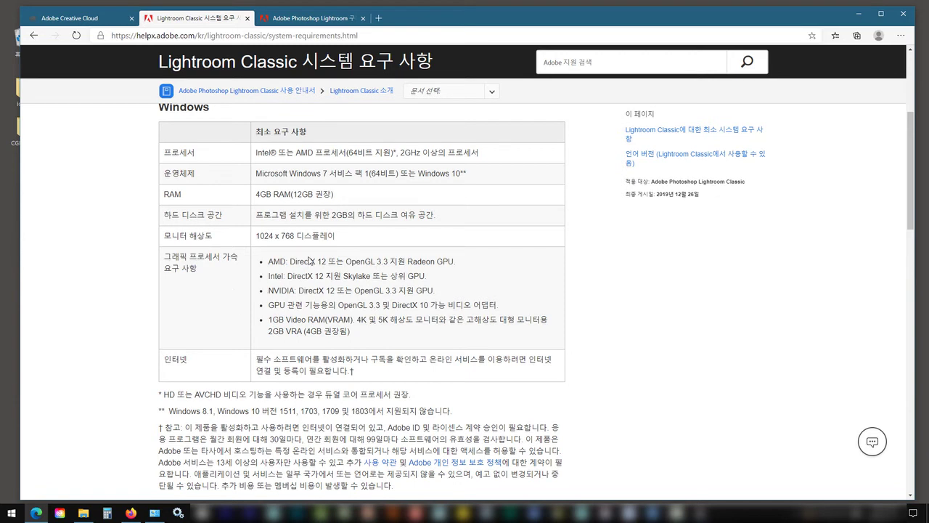
left_click_drag(269, 261, 291, 261)
left_click_drag(269, 291, 296, 289)
left_click(270, 319)
Step: Highlight the 1GB Video RAM, 4K/5K monitor note, 2GB and recommended 4GB VRAM figures
left_click_drag(269, 320, 324, 319)
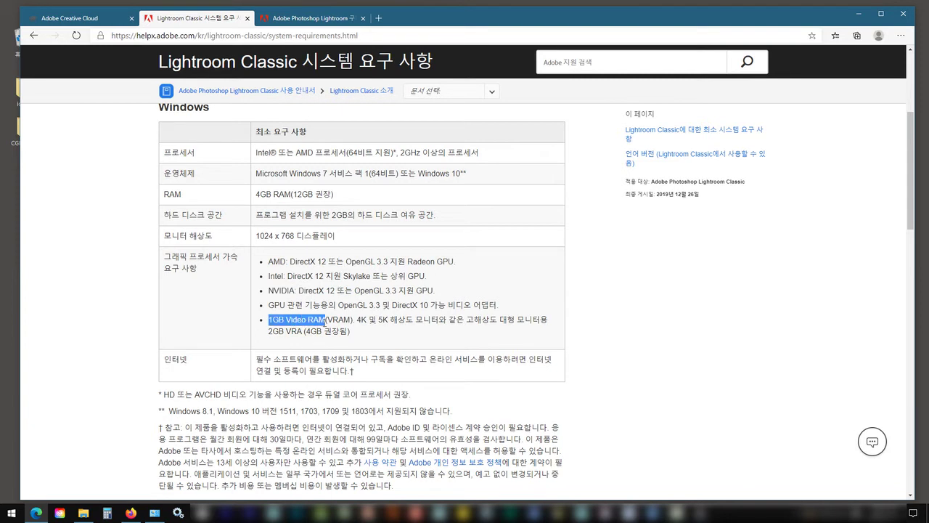
left_click(360, 320)
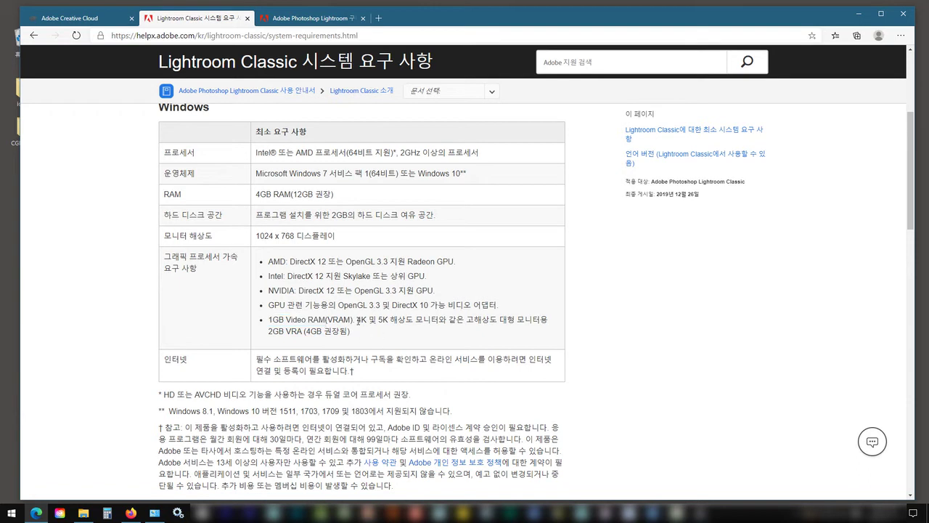
left_click_drag(359, 321, 407, 320)
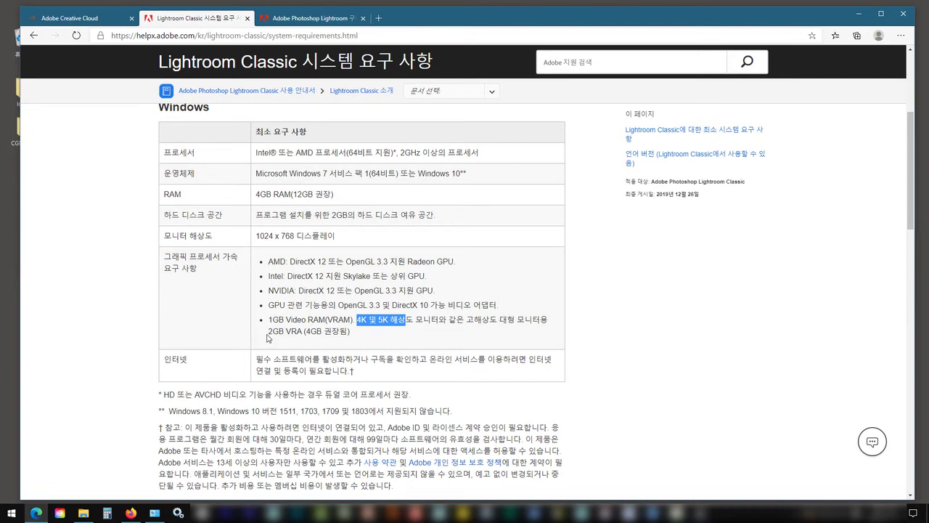
left_click_drag(268, 332, 287, 332)
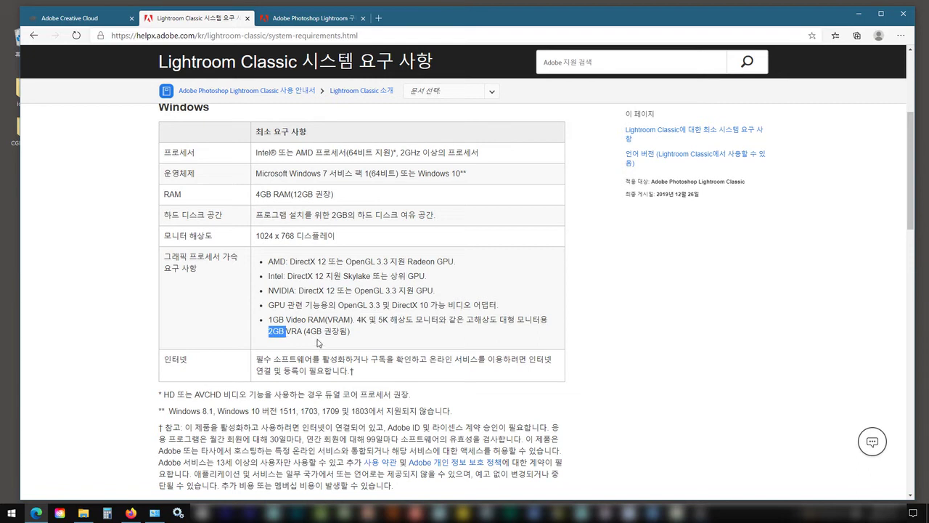
left_click_drag(306, 332, 322, 333)
left_click_drag(268, 331, 284, 331)
mouse_move(269, 262)
left_mouse_down()
mouse_move(280, 262)
mouse_move(294, 290)
left_mouse_up()
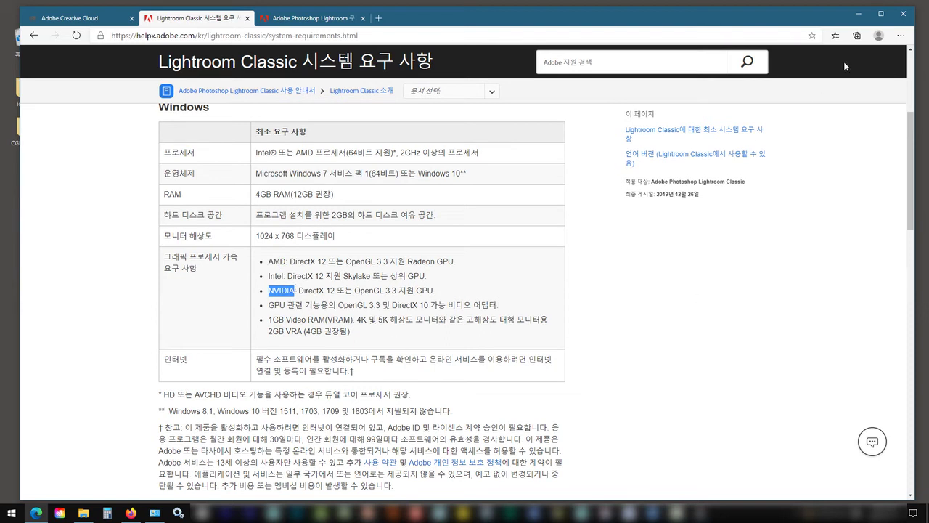
Step: Check the GeForce GTX 780 system info in NVIDIA Control Panel from the desktop, then close it
left_click(858, 13)
right_click(363, 141)
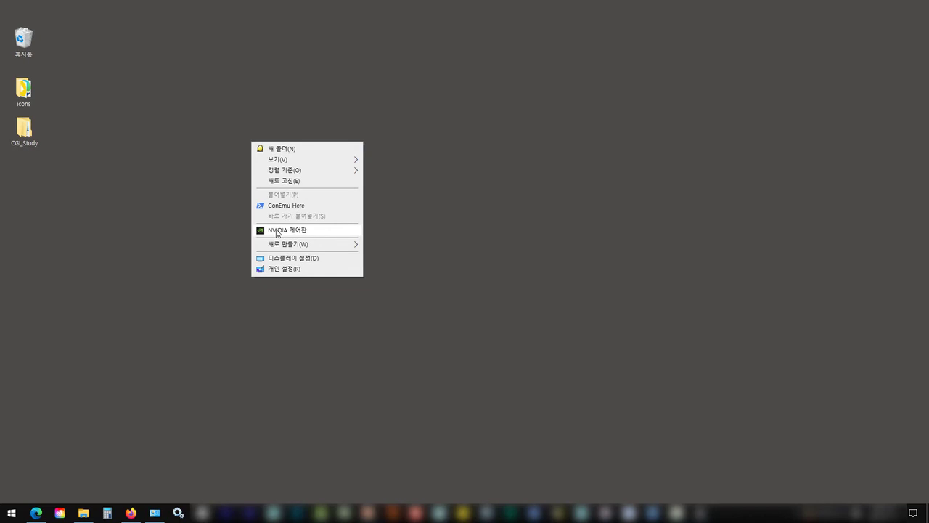
left_click(277, 231)
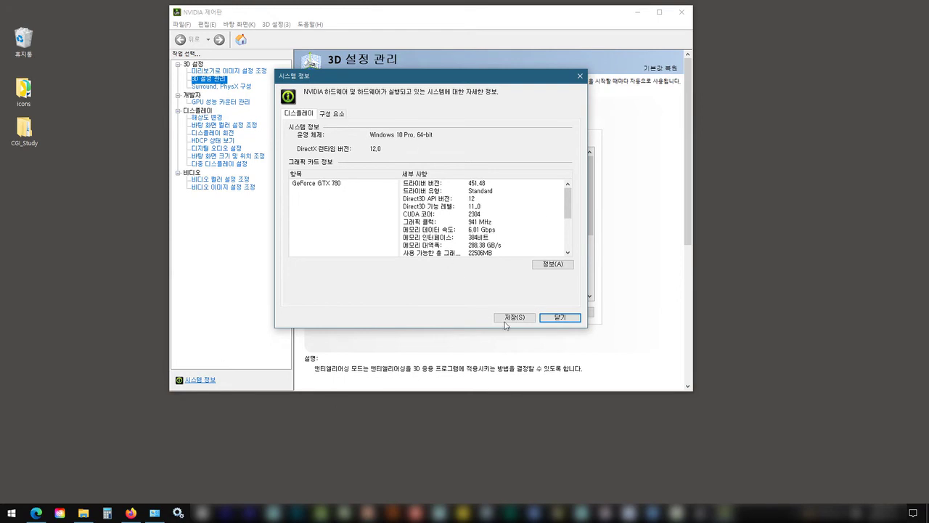
left_click(570, 320)
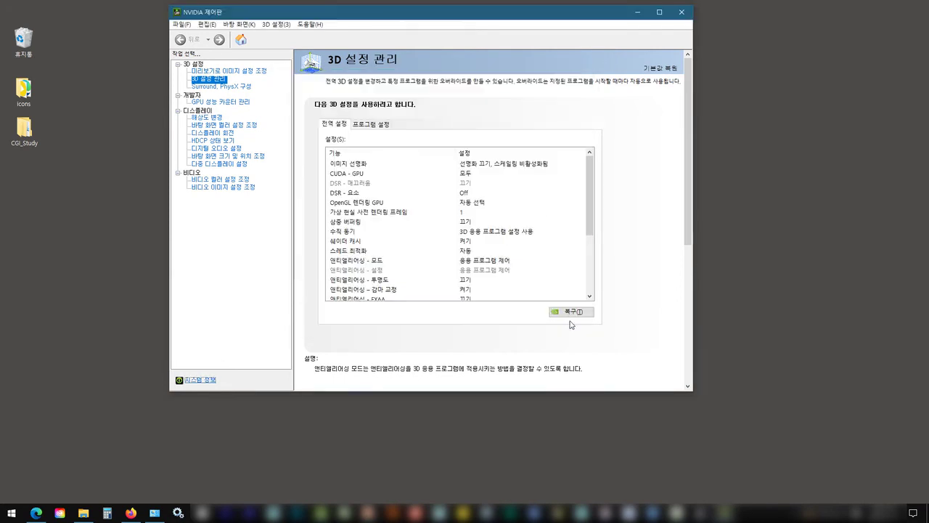
left_click(678, 13)
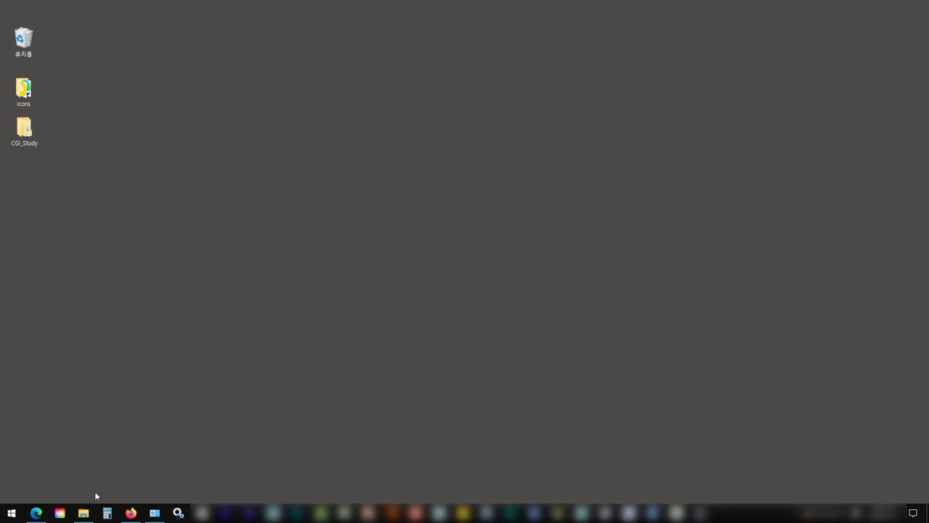
Step: Back in Edge, highlight the 인터넷 row and the minimum system requirements heading
left_click(37, 513)
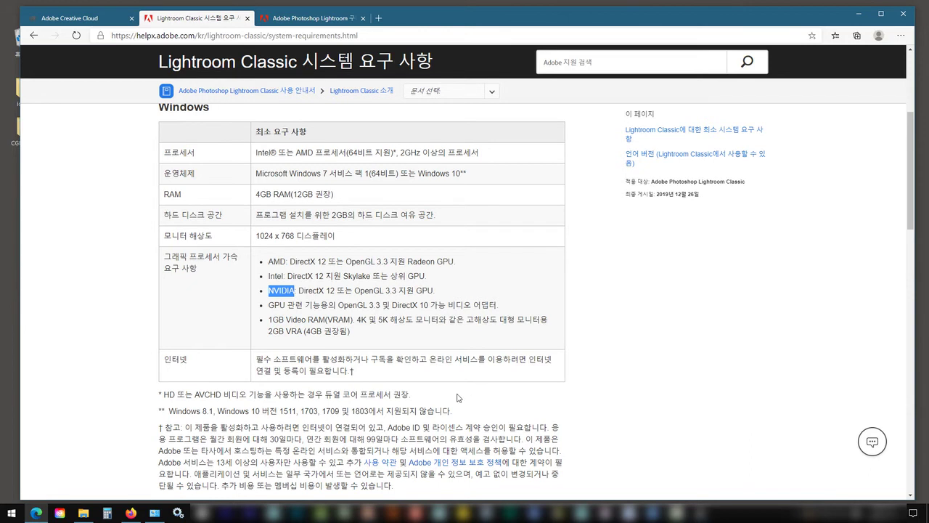
left_click_drag(193, 363, 164, 359)
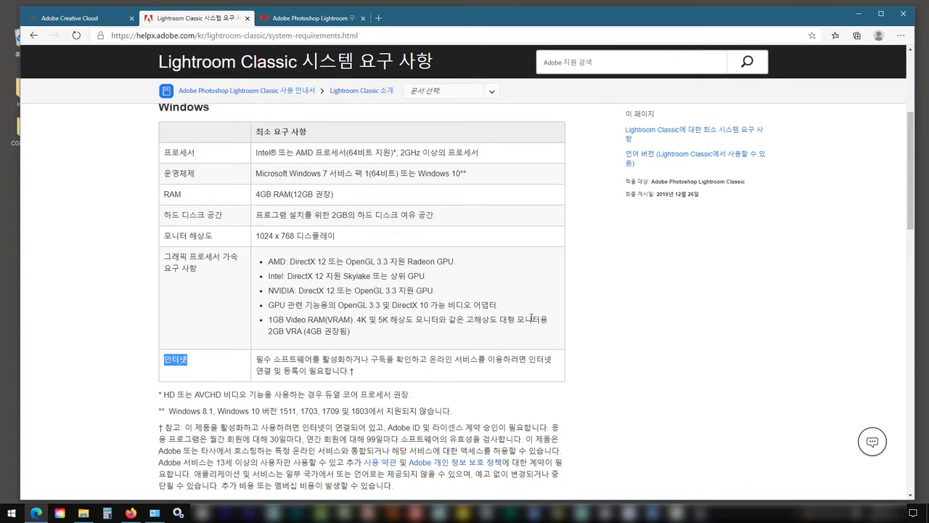
left_click(477, 303)
scroll(274, 235, "up", 2)
left_click_drag(378, 197, 473, 198)
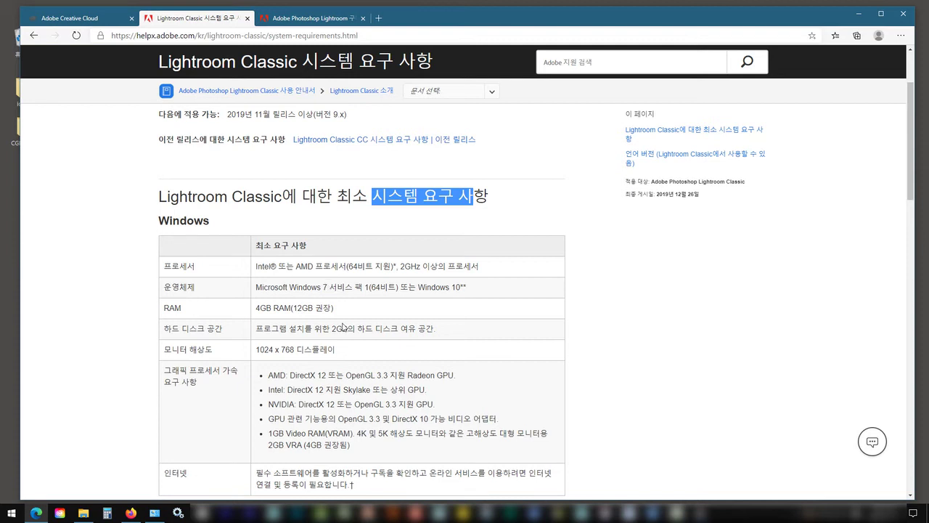
left_click(393, 293)
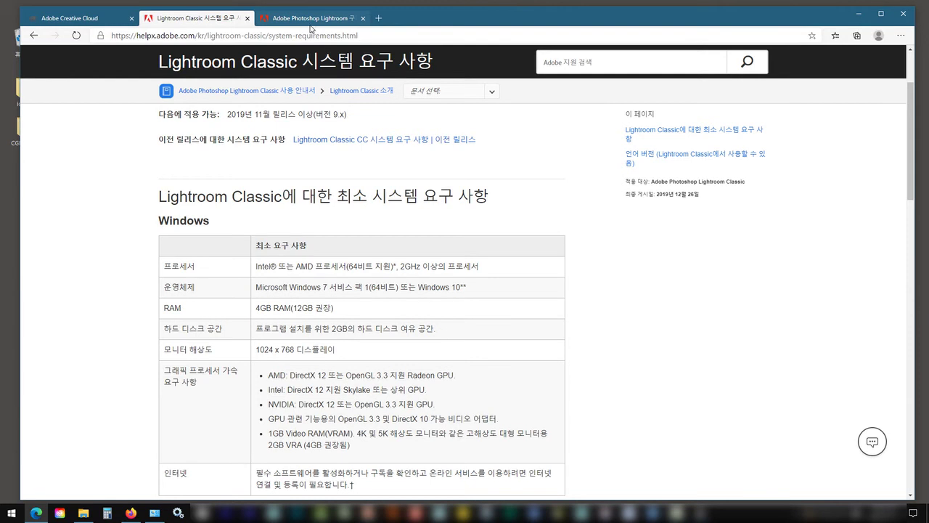
Step: Open the Adobe sign-in page from the Lightroom product page's 로그인 link
left_click(306, 21)
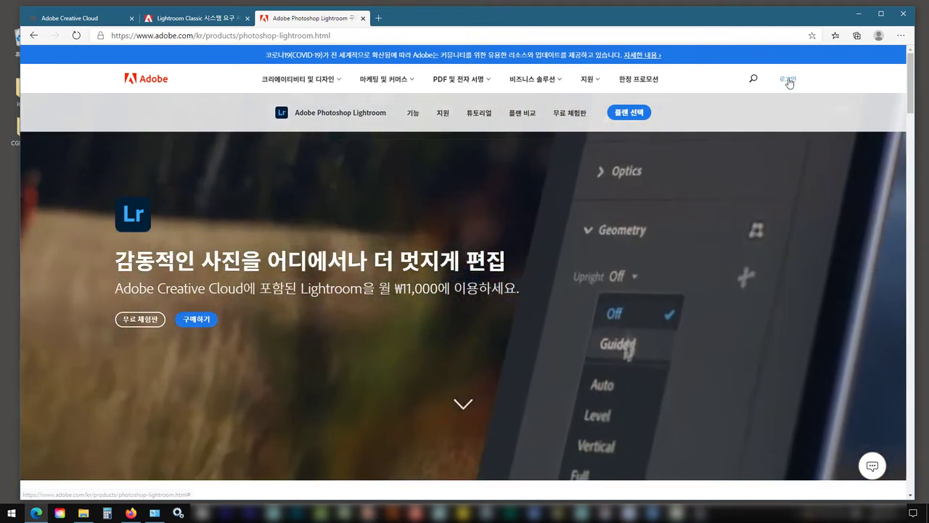
left_click(788, 80)
left_click(436, 18)
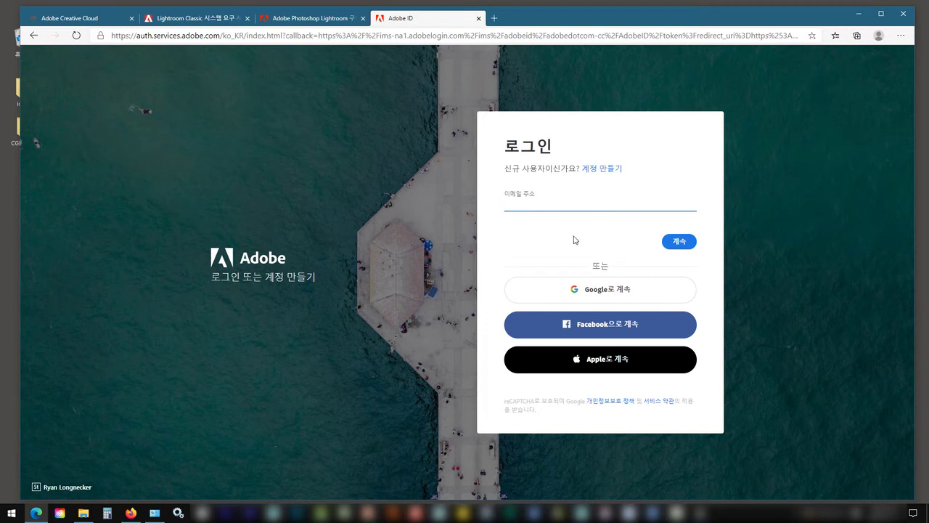
Step: Return to the Lightroom page, click 무료 체험판, then go to the Creative Cloud tab
left_click(312, 16)
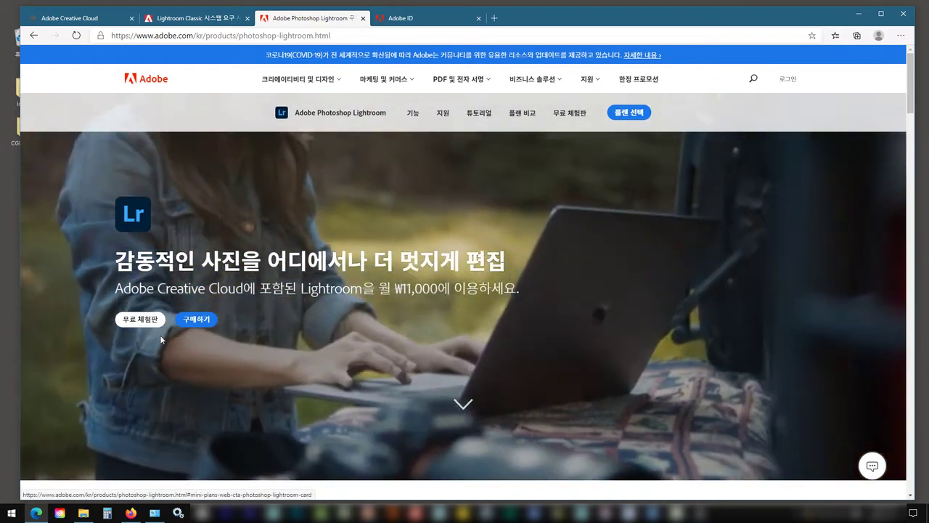
left_click(143, 325)
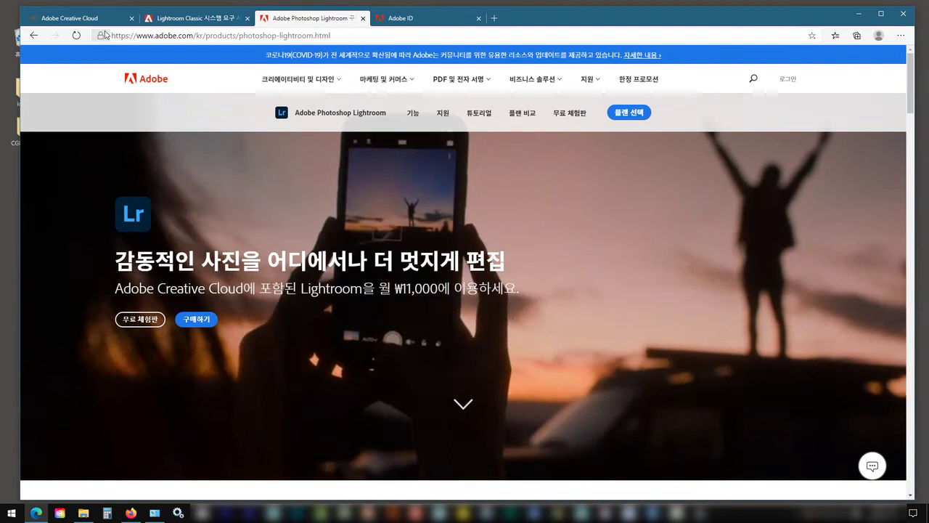
left_click(86, 19)
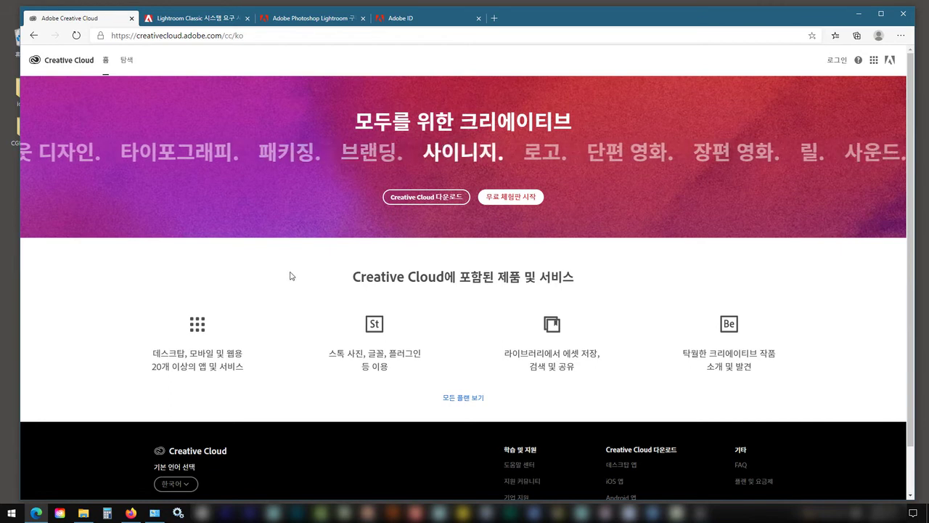
Step: Download the Creative Cloud installer and show Creative_Cloud_Set-Up (1).exe in its Downloads folder
left_click(253, 34)
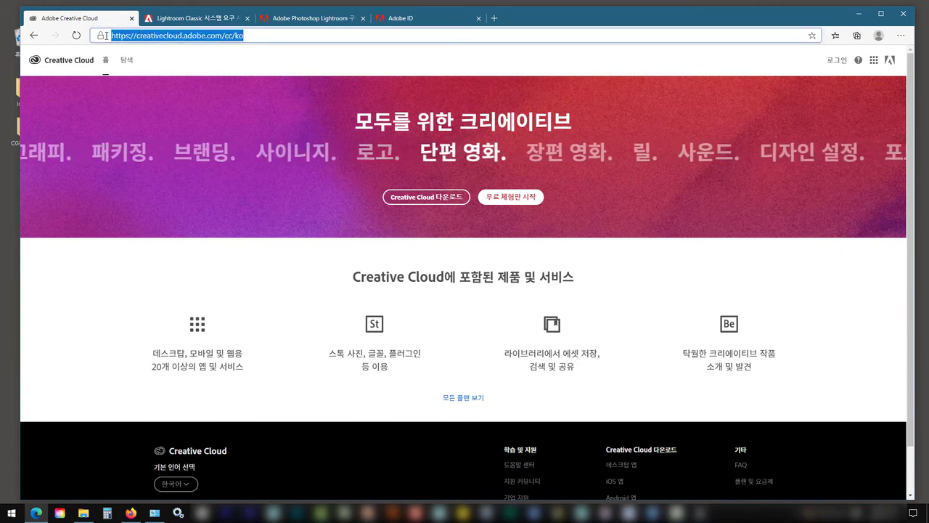
left_click(406, 198)
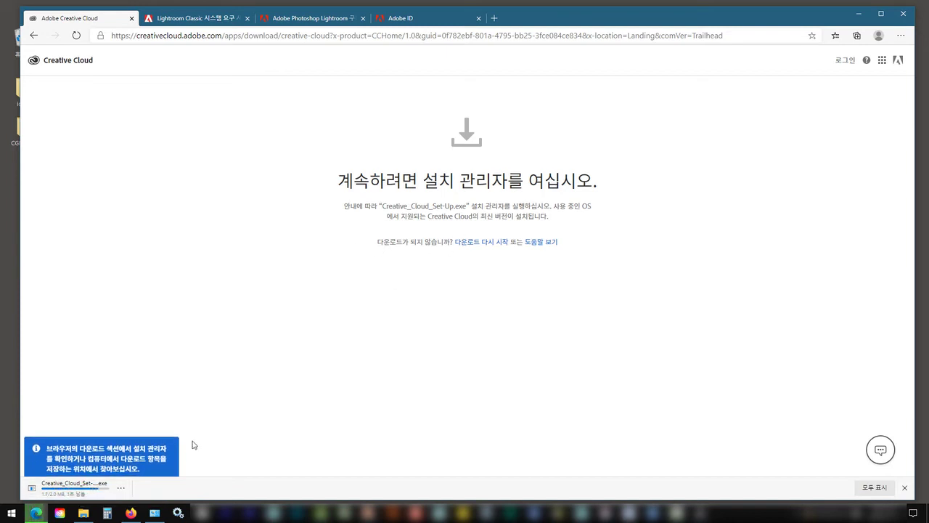
left_click(121, 488)
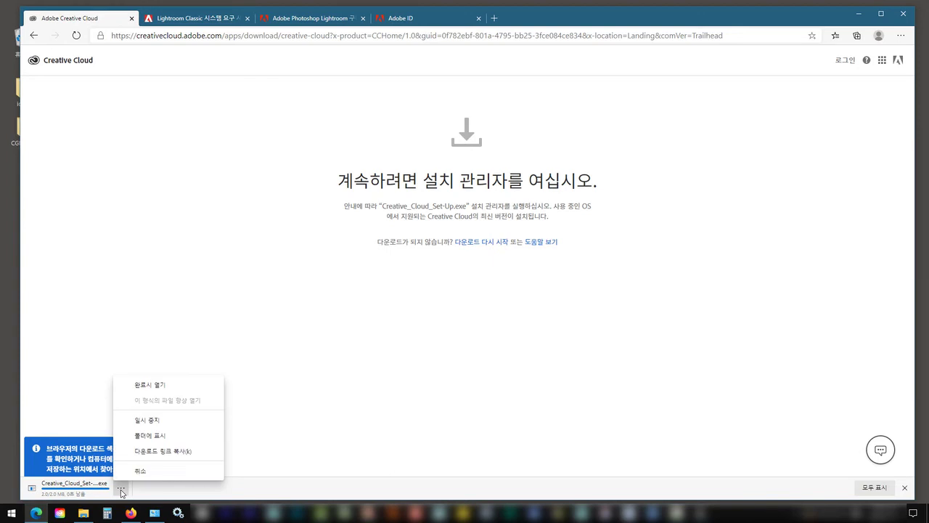
left_click(154, 438)
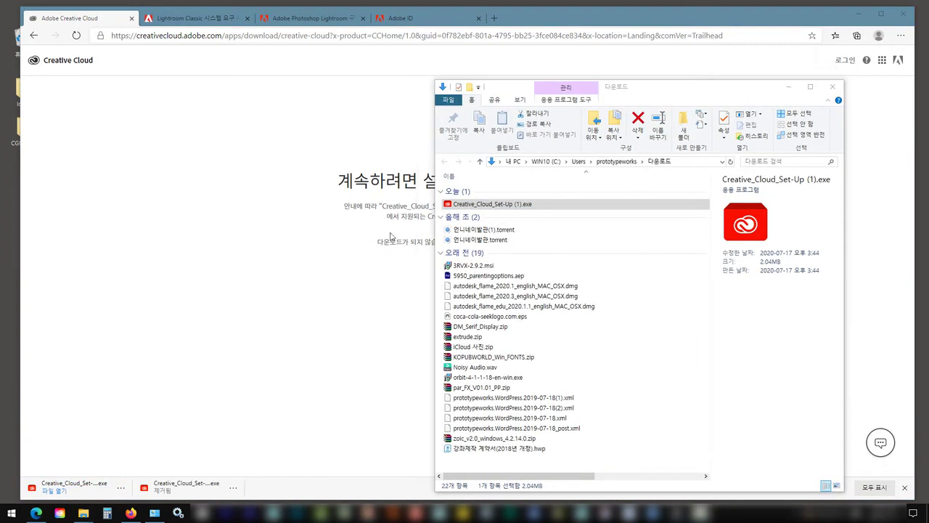
Step: Run the Creative_Cloud_Set-Up (1).exe installer from Downloads and approve the User Account Control prompt
left_click(508, 205)
double_click(520, 207)
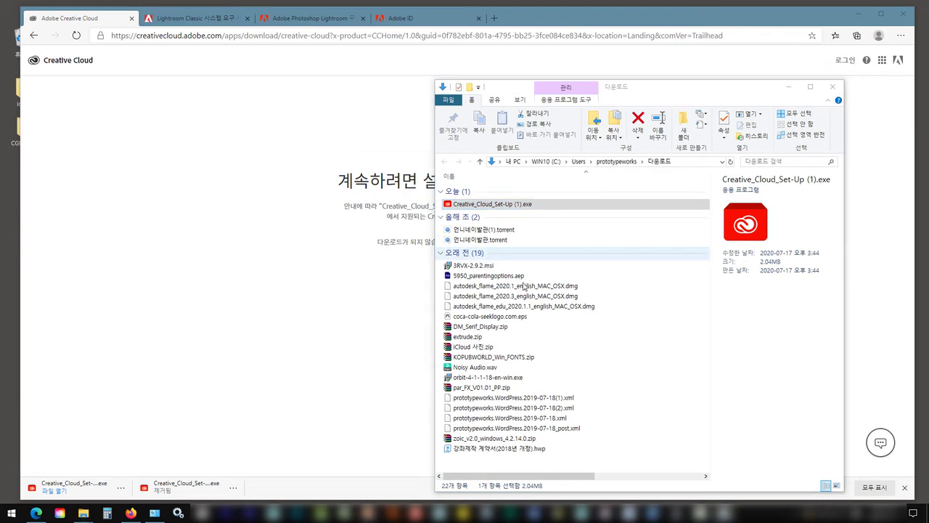
left_click(419, 297)
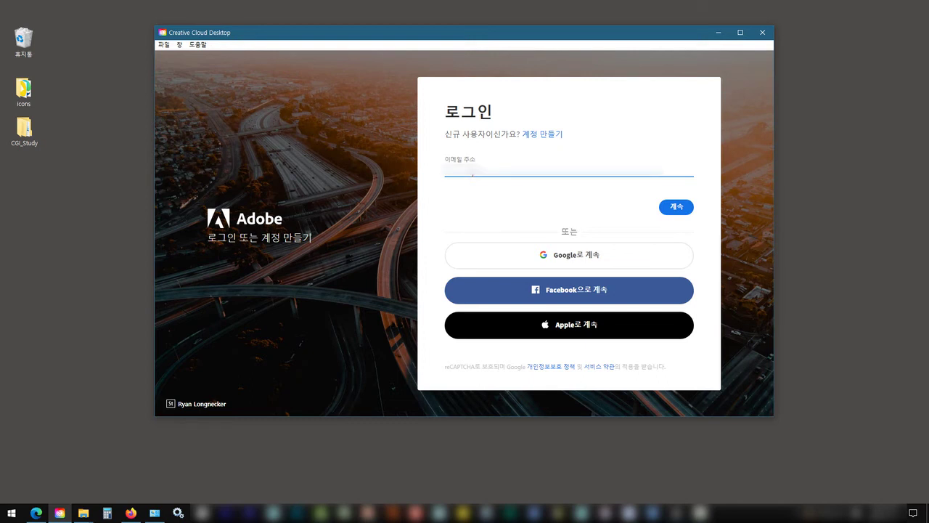
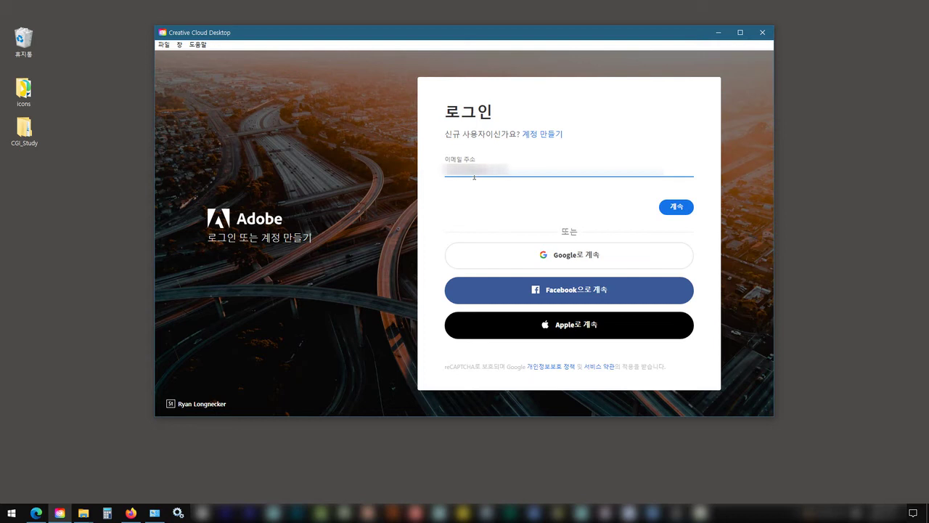
Step: Sign in to Creative Cloud with the account e-mail, SMS verification code and password
left_click(674, 208)
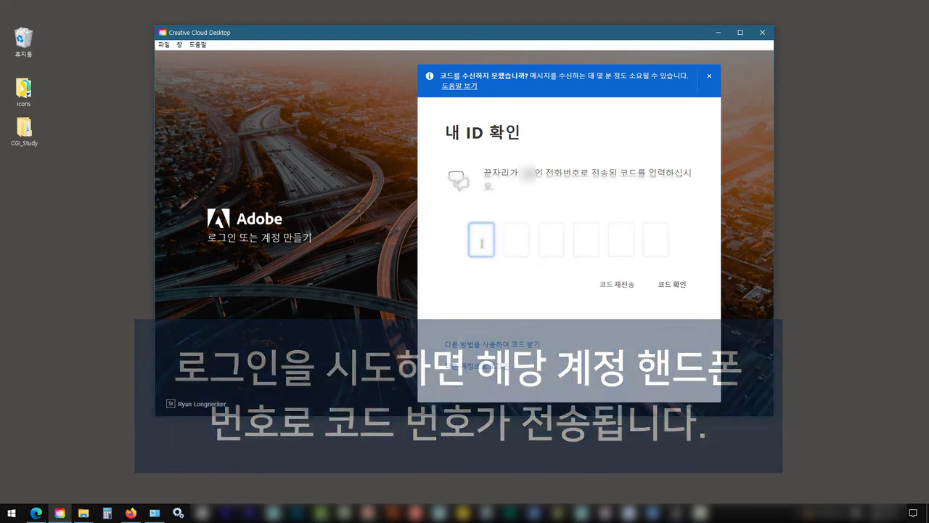
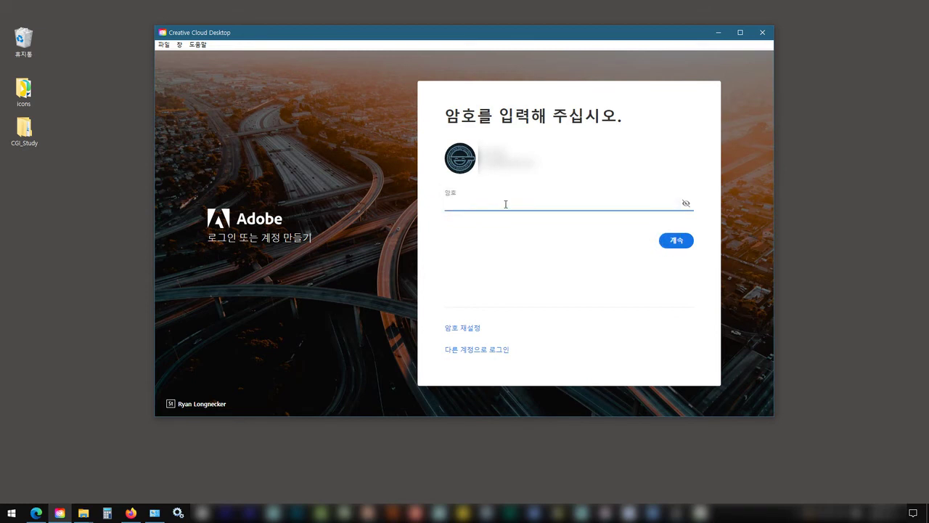
key("ctrl+v")
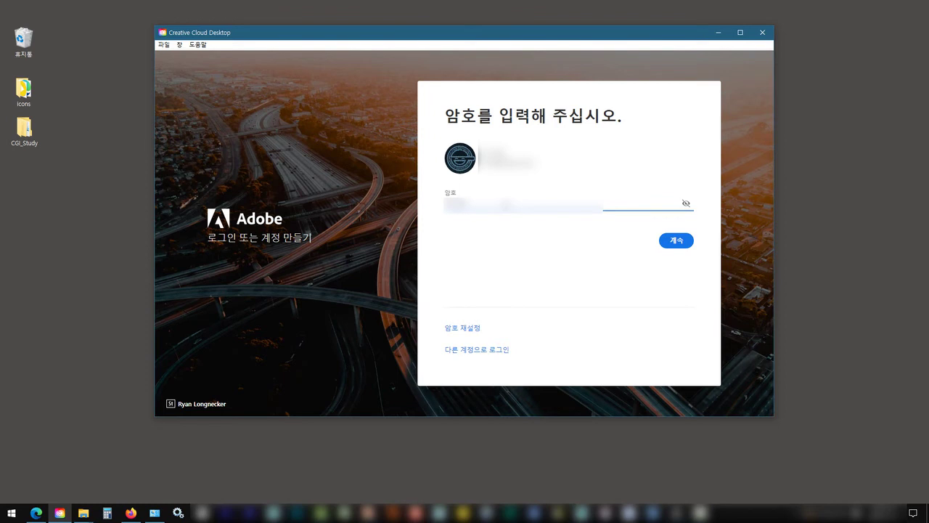
left_click(686, 241)
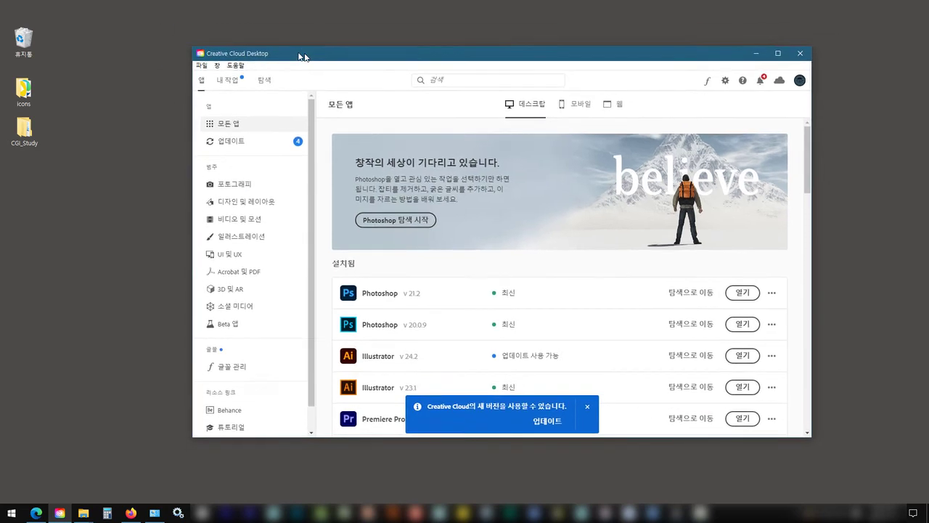
Step: Scroll the Creative Cloud Apps list and start installing Lightroom Classic
left_click_drag(266, 36, 272, 35)
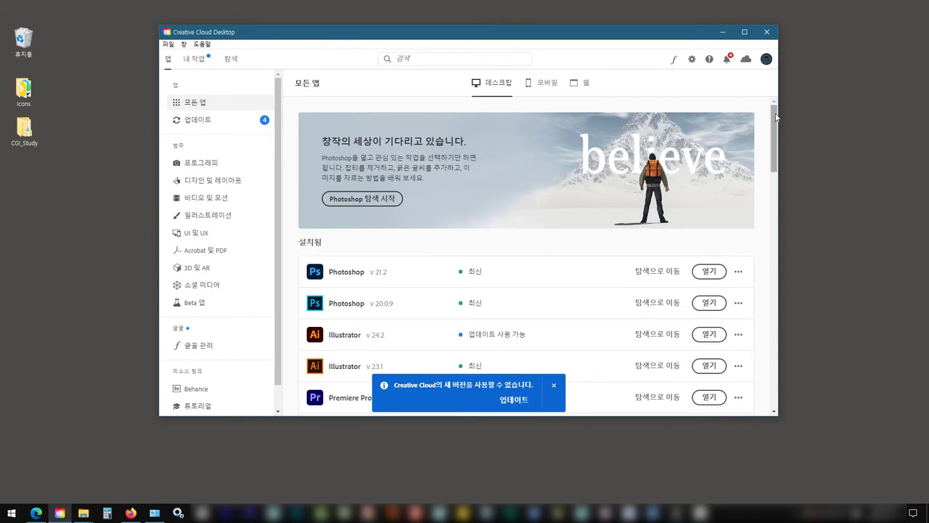
left_click_drag(773, 118, 771, 147)
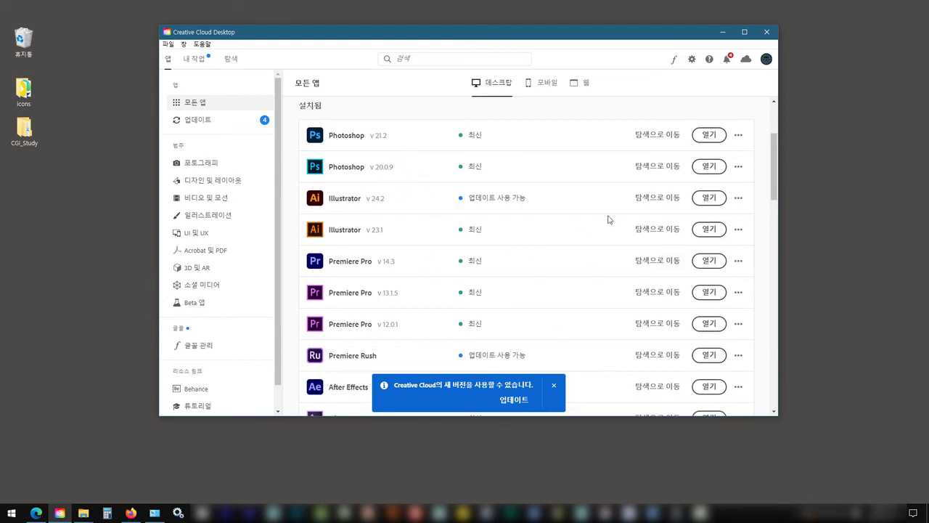
mouse_move(774, 149)
left_mouse_down()
mouse_move(764, 172)
mouse_move(761, 311)
left_mouse_up()
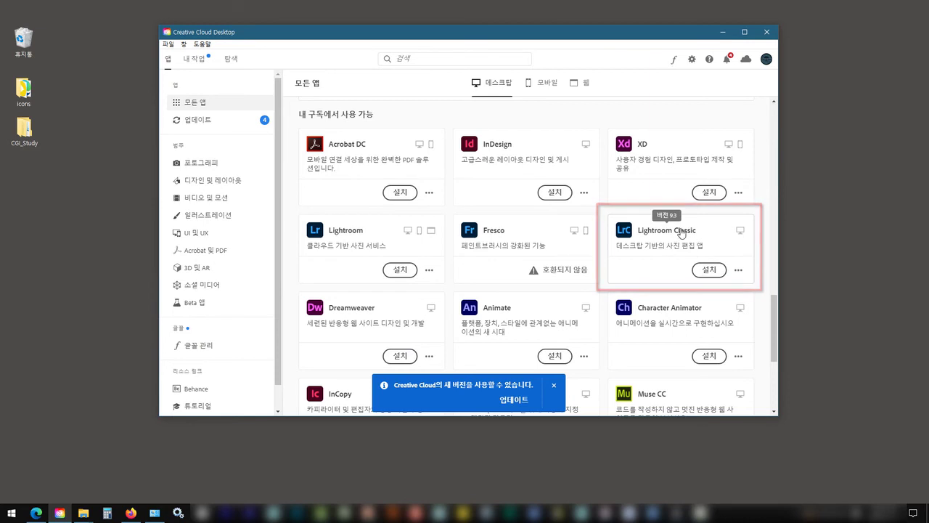
left_click(709, 270)
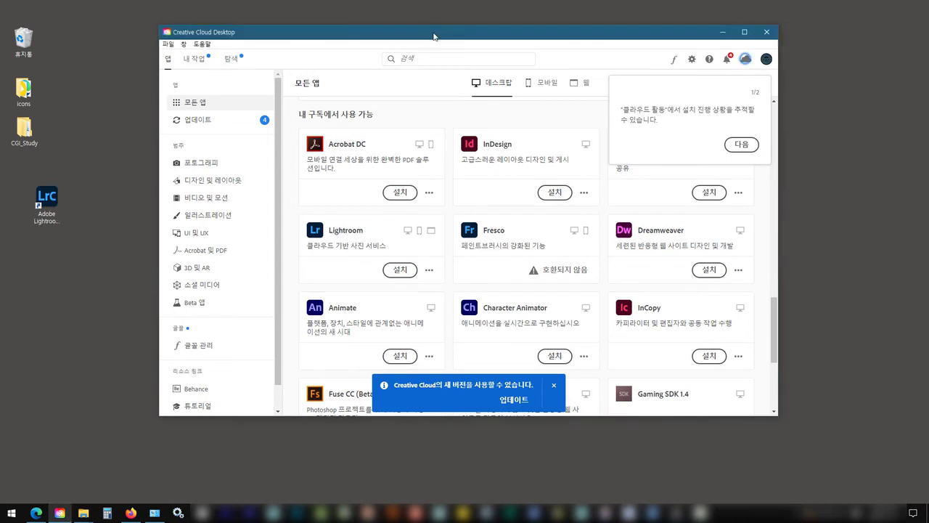
Step: Move the Creative Cloud window aside and reposition the Lightroom Classic desktop shortcut
left_click_drag(433, 33, 547, 64)
left_click(60, 197)
mouse_move(48, 200)
left_mouse_down()
mouse_move(138, 196)
mouse_move(137, 205)
left_mouse_up()
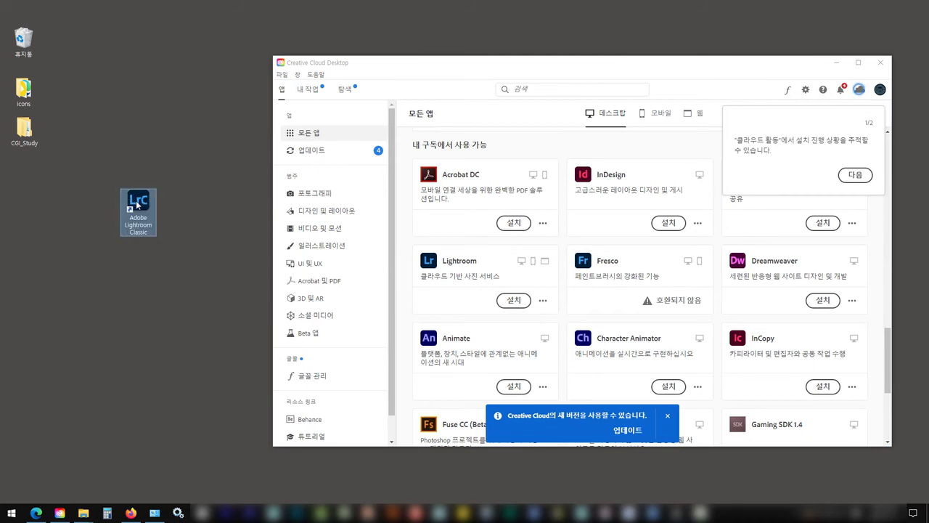
left_click_drag(137, 205, 140, 211)
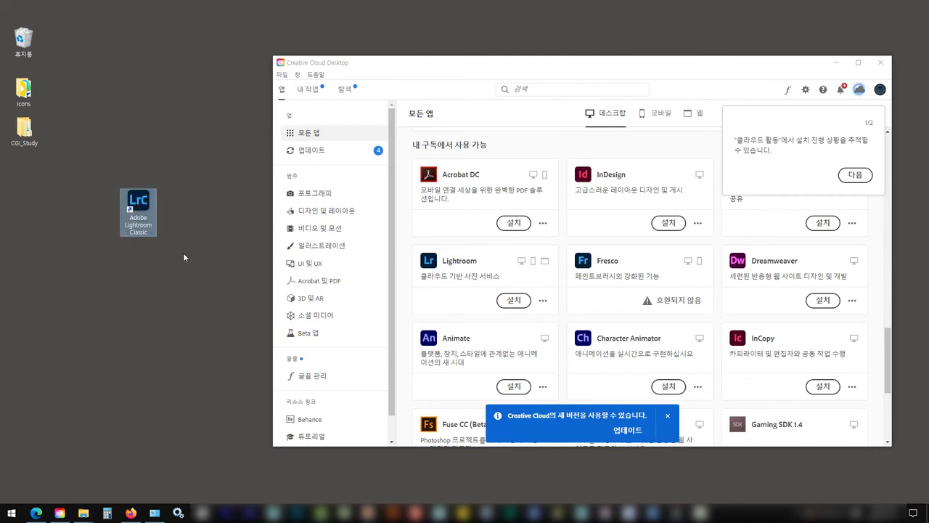
left_click(185, 257)
left_click(136, 209)
left_click(175, 291)
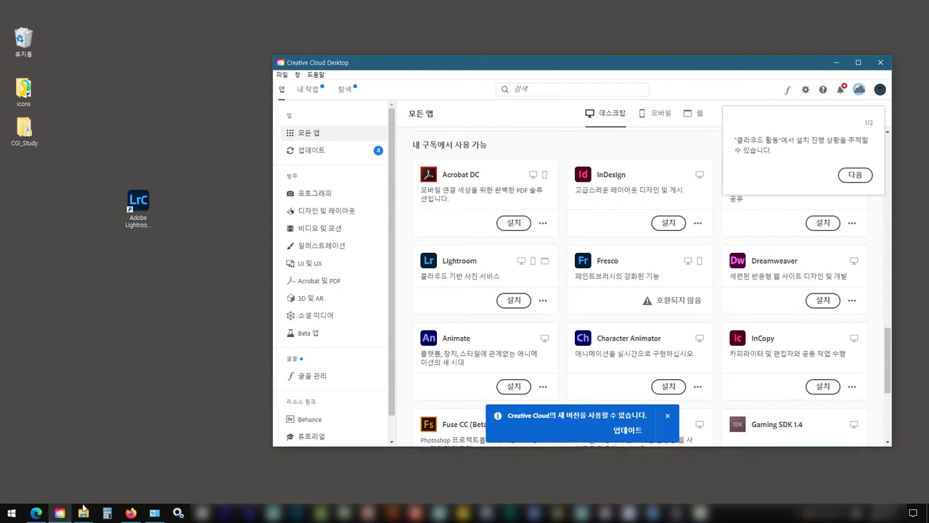
Step: Locate Lightroom.exe under Program Files > Adobe > Adobe Lightroom Classic, then grab the old desktop shortcut
mouse_move(83, 512)
left_click(172, 478)
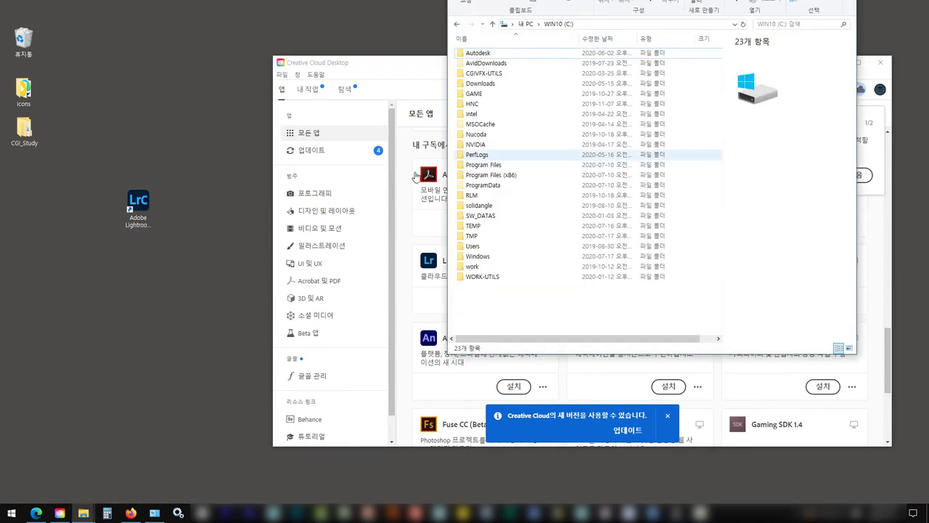
double_click(485, 165)
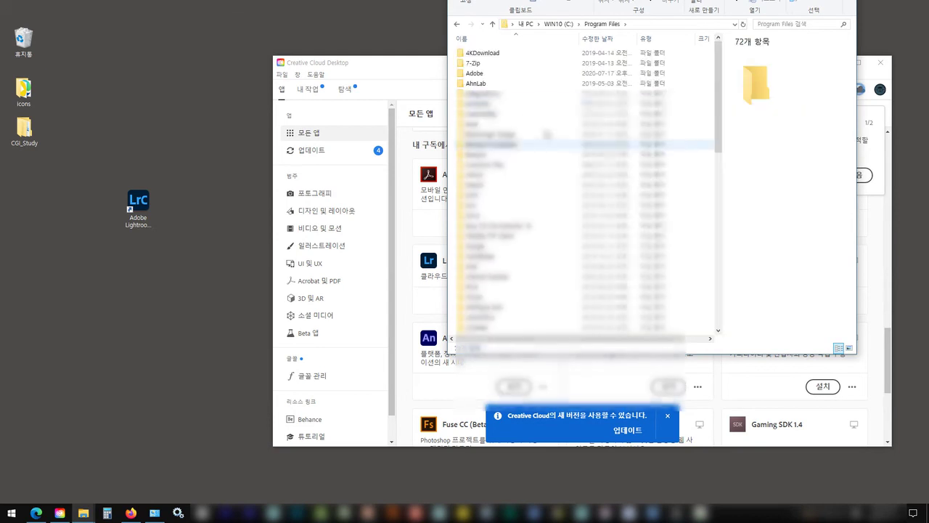
double_click(475, 73)
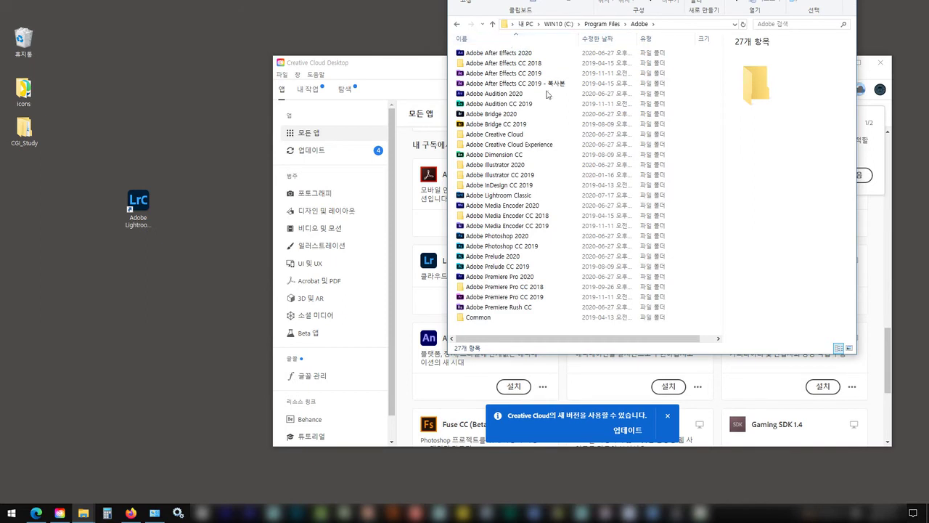
left_click(511, 196)
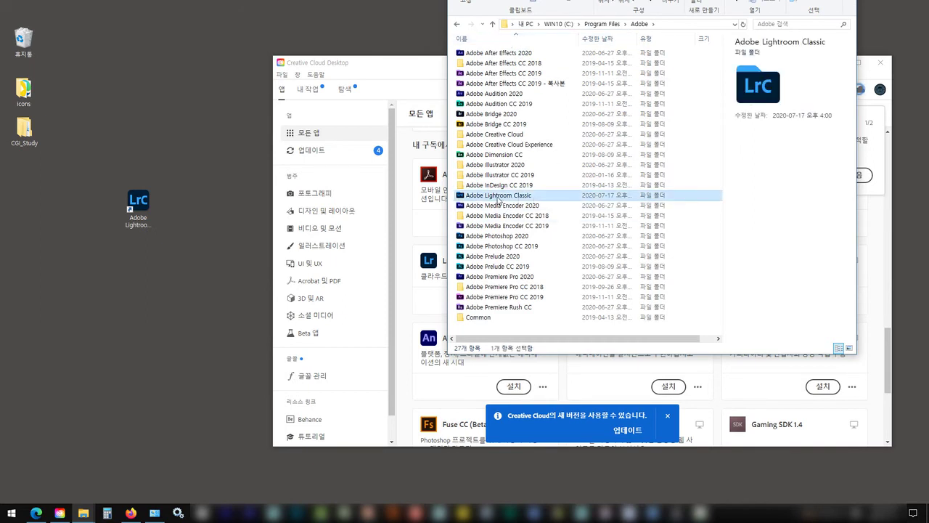
double_click(499, 196)
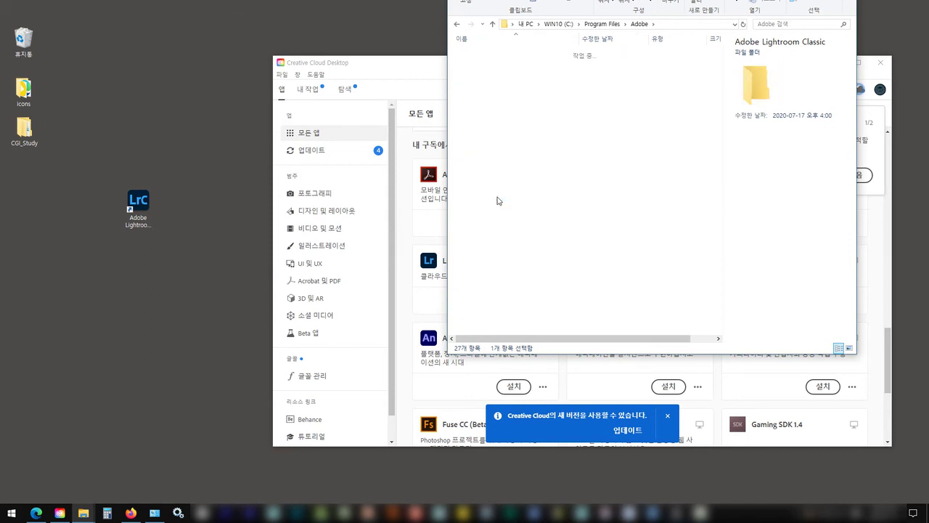
mouse_move(718, 73)
left_mouse_down()
mouse_move(695, 318)
mouse_move(695, 62)
mouse_move(691, 283)
mouse_move(691, 246)
left_mouse_up()
mouse_move(484, 244)
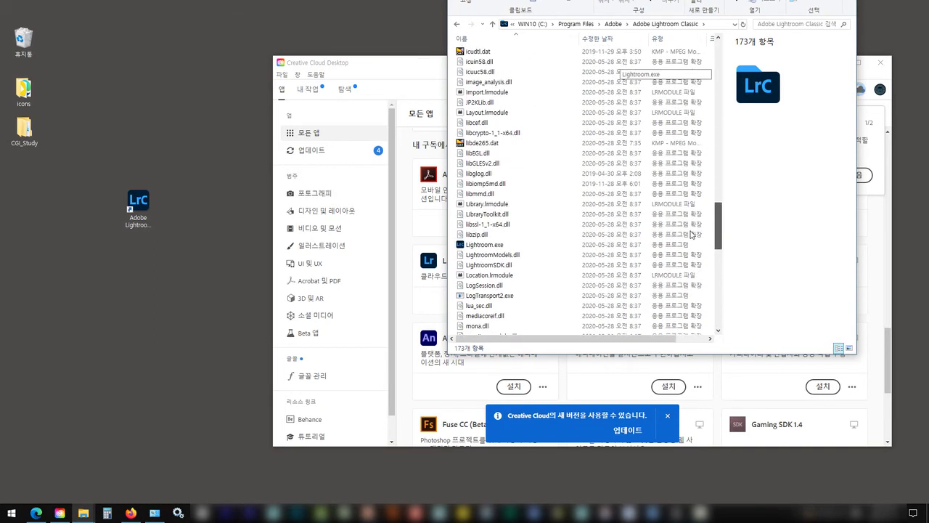
left_click(474, 247)
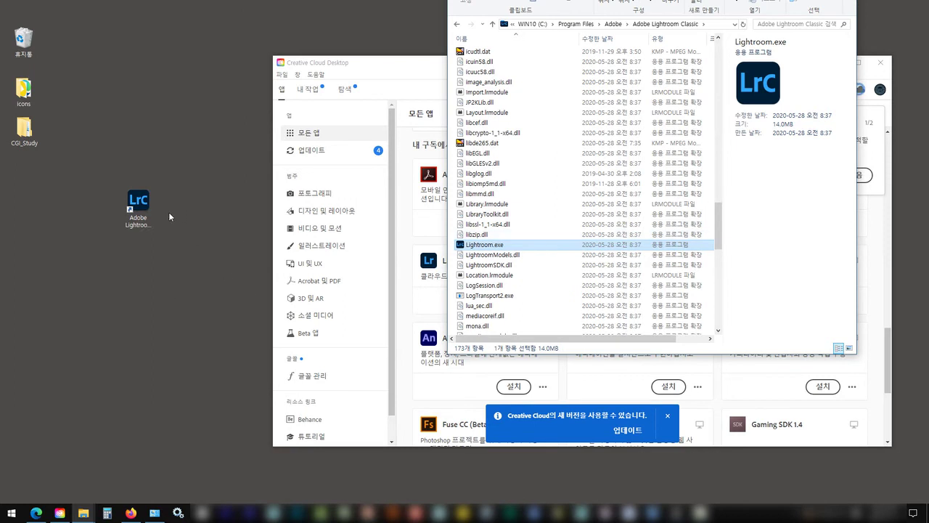
left_click_drag(143, 205, 35, 53)
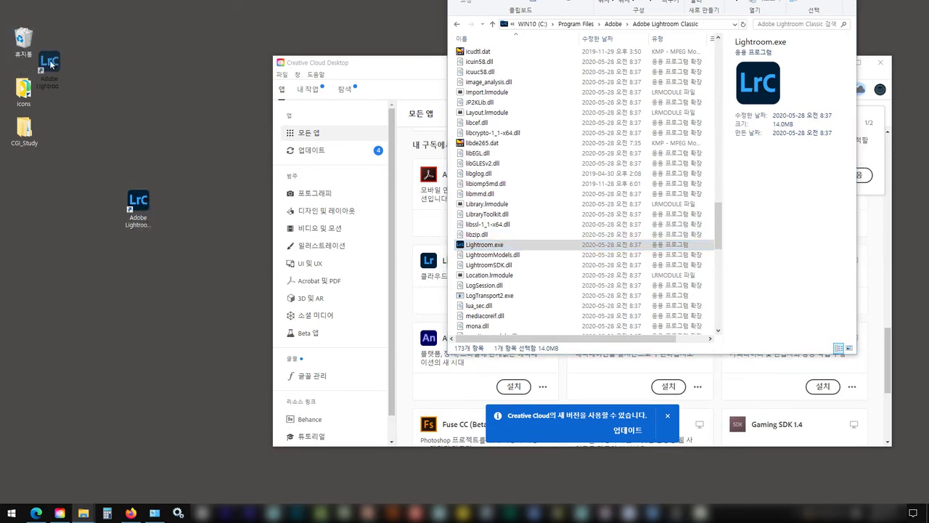
Step: Delete the old Lightroom shortcut and send a Lightroom.exe shortcut to the desktop
left_click_drag(35, 53, 27, 33)
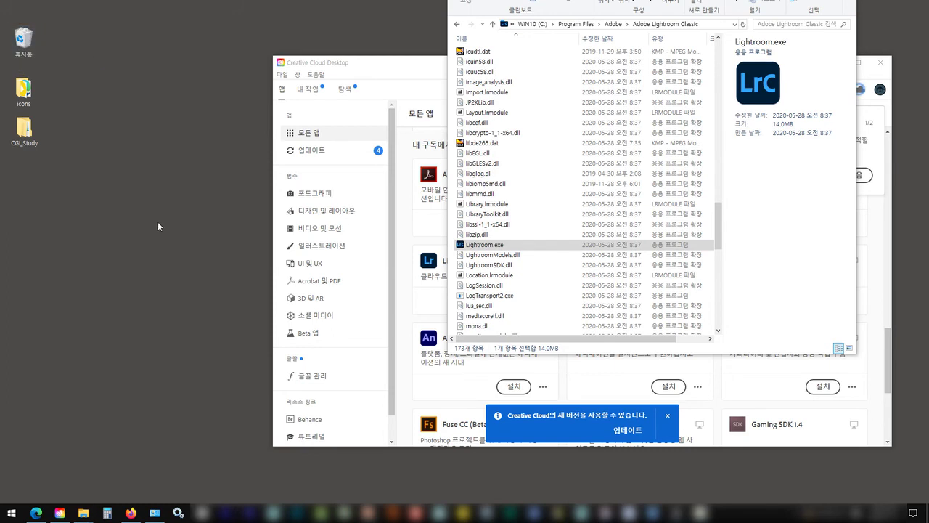
left_click(500, 215)
left_click(504, 245)
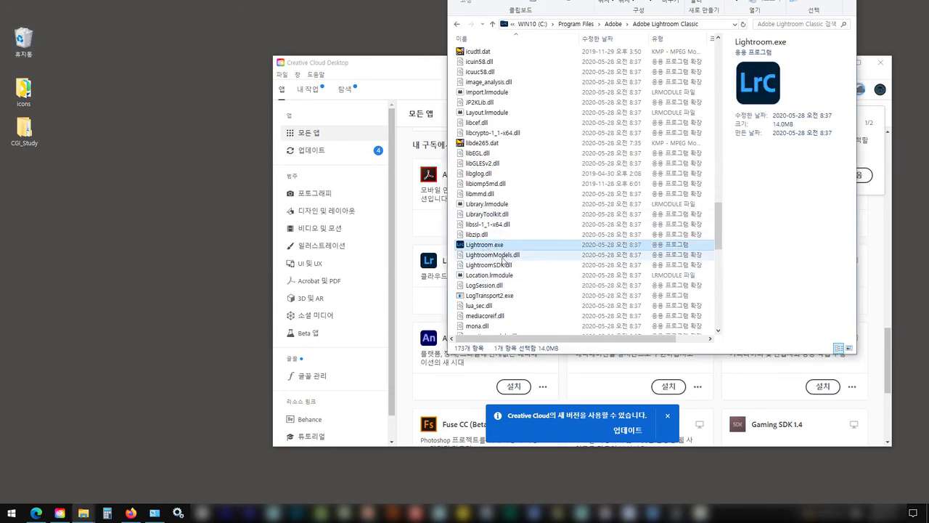
right_click(505, 249)
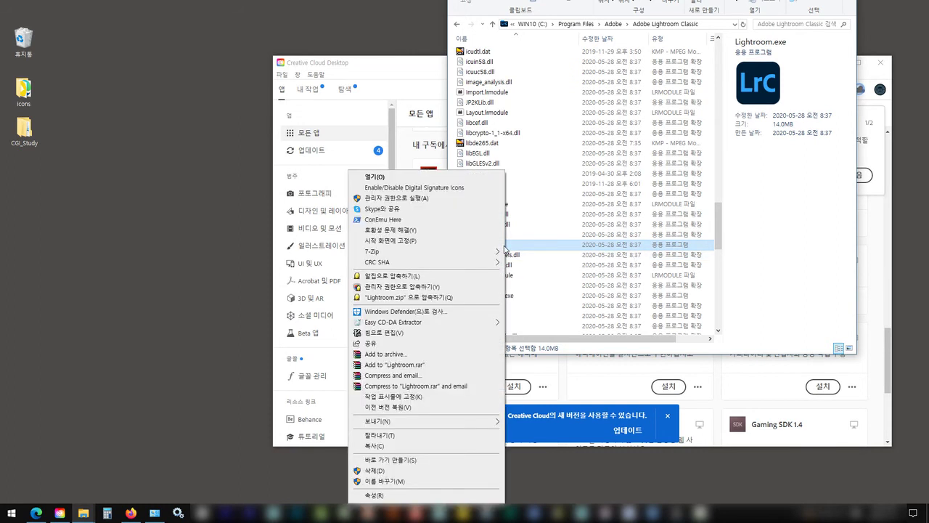
mouse_move(406, 421)
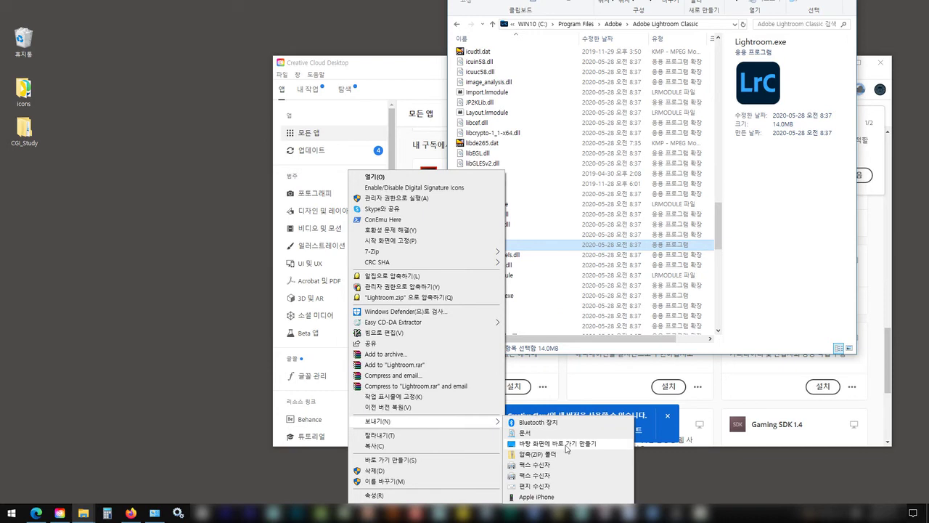
left_click(567, 444)
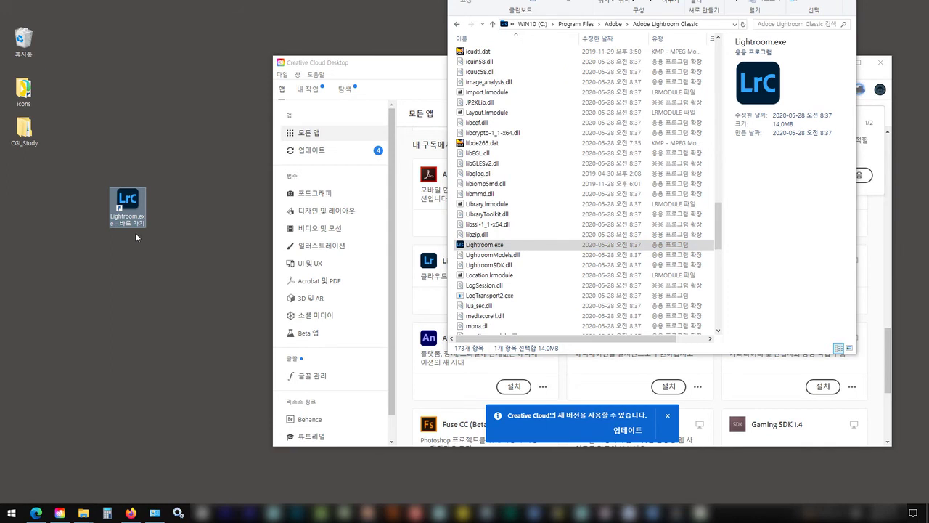
Step: Rename the new desktop shortcut 'Lightroom Classic' and close File Explorer
left_click(202, 279)
key("BackSpace")
key("BackSpace")
key("BackSpace")
key("BackSpace")
key("BackSpace")
key("BackSpace")
key("BackSpace")
key("BackSpace")
key("BackSpace")
key("BackSpace")
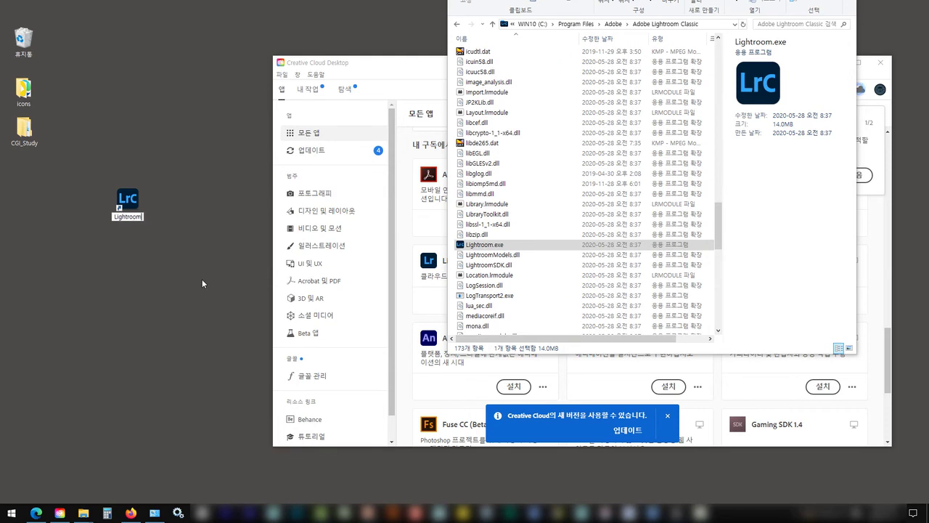
type("Classic")
key("Return")
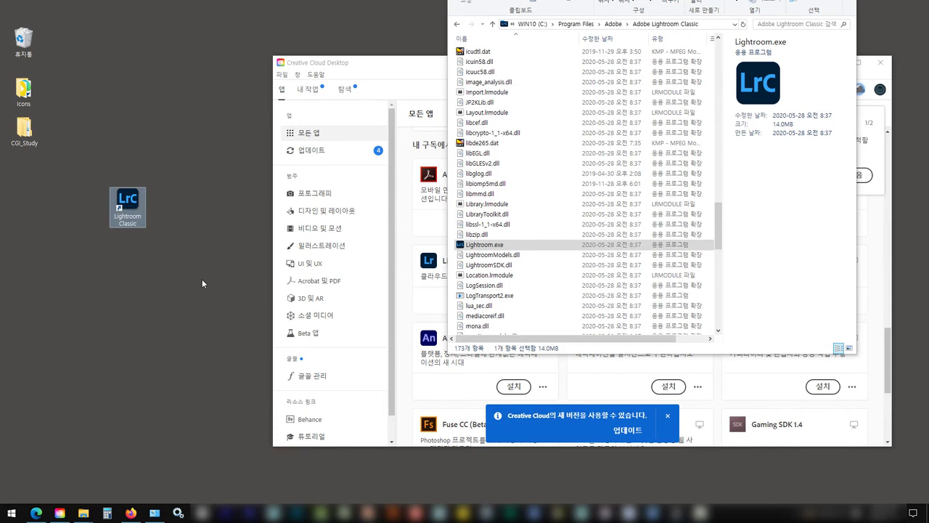
left_click(202, 281)
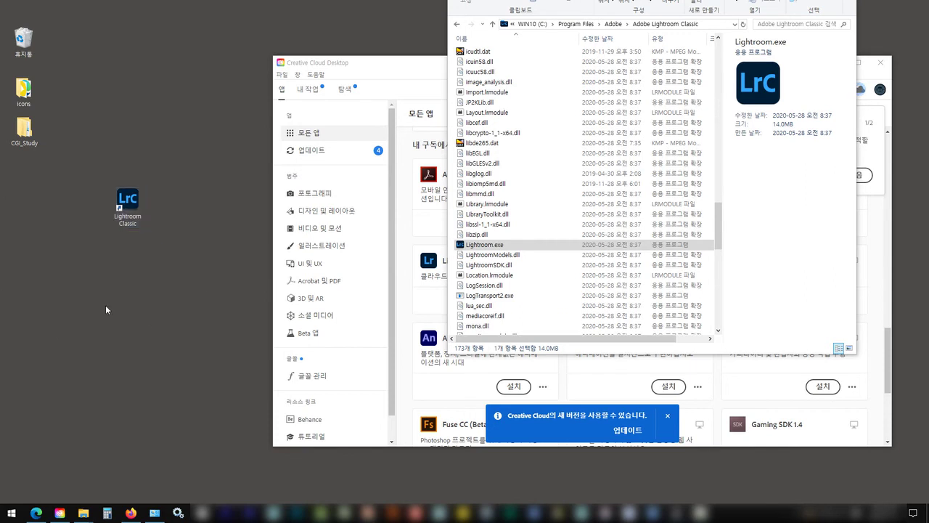
key("alt+F4")
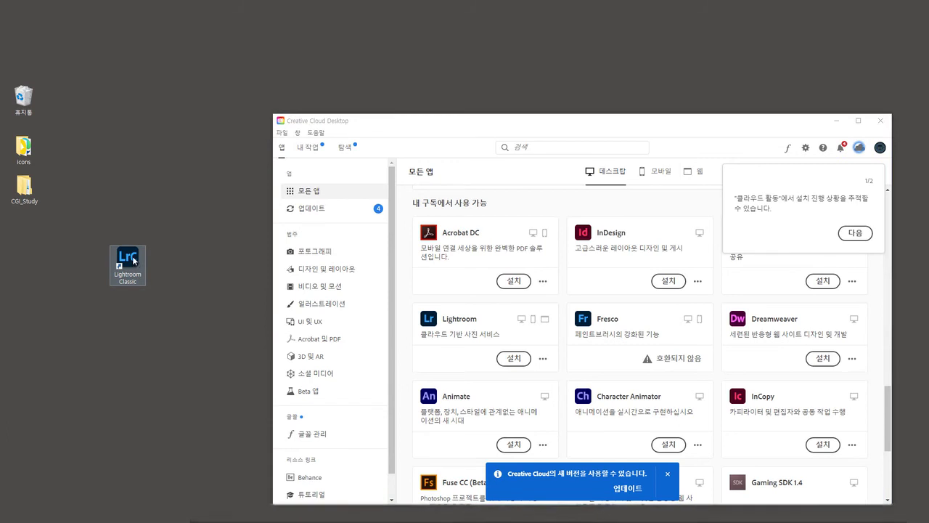
Step: Launch Lightroom Classic from the desktop shortcut and dismiss the Welcome and Getting Started tips
double_click(133, 261)
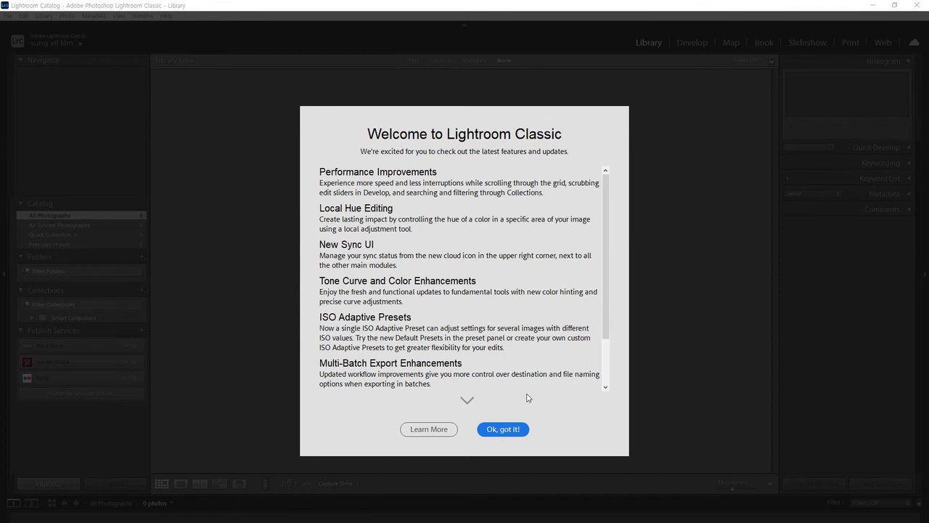
left_click(503, 431)
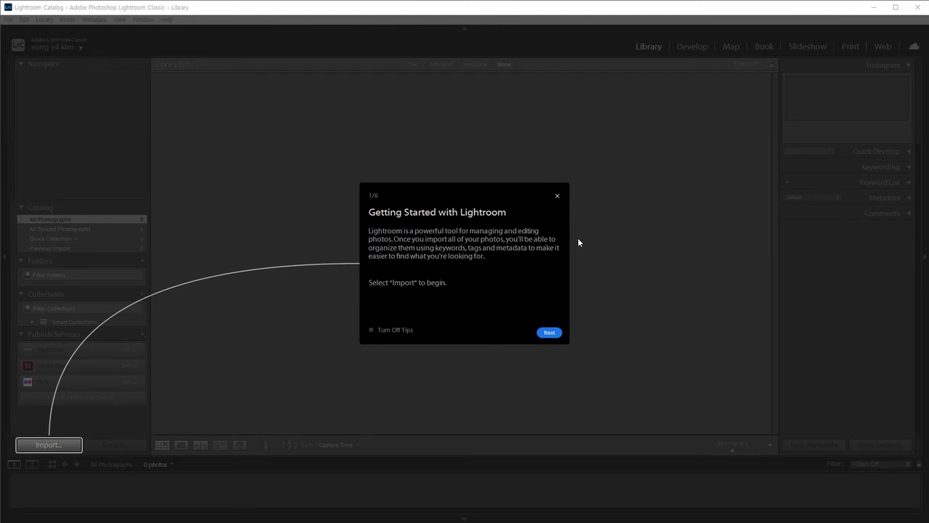
left_click(557, 197)
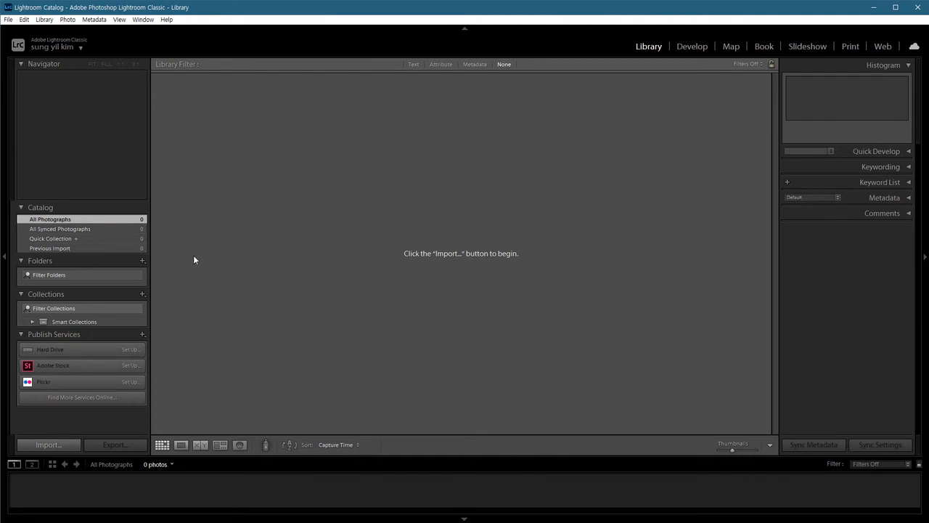
Step: Settle the Preferences interface language on English after trying 한국어, then view Performance settings
left_click(24, 20)
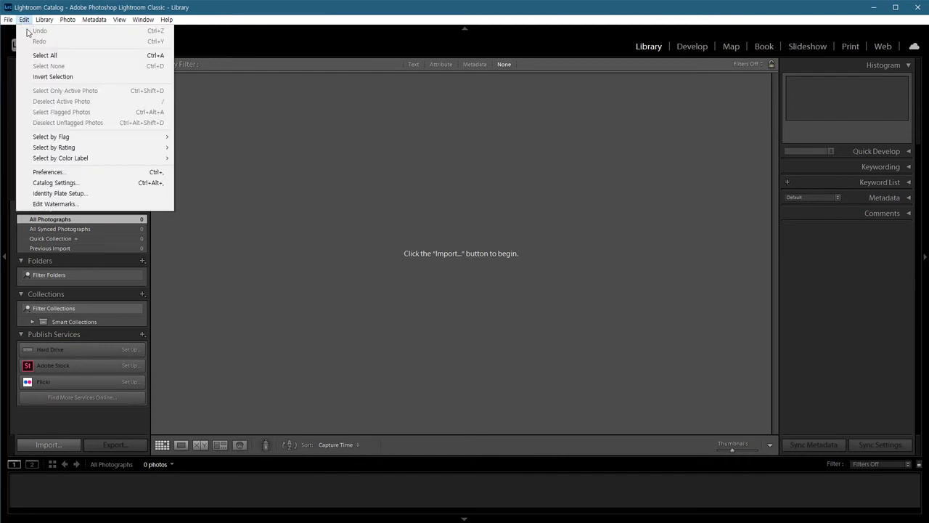
left_click(74, 174)
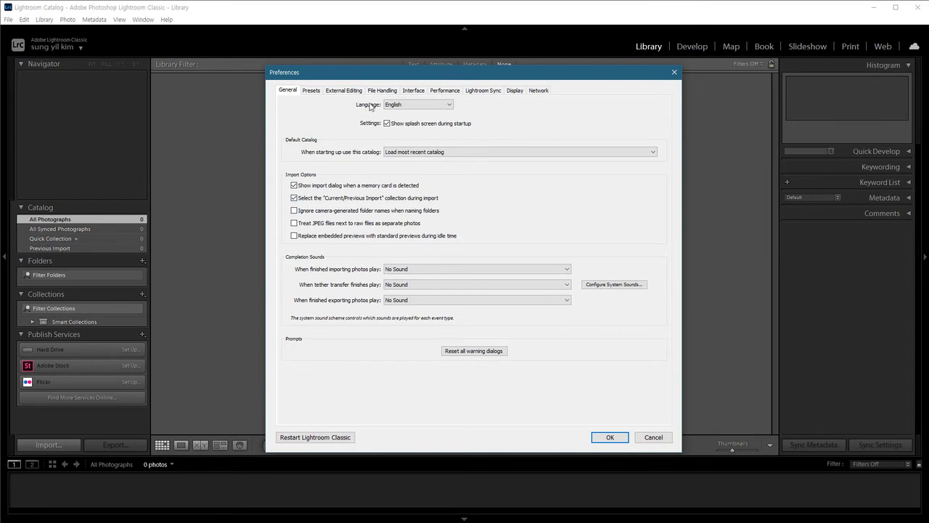
left_click(420, 108)
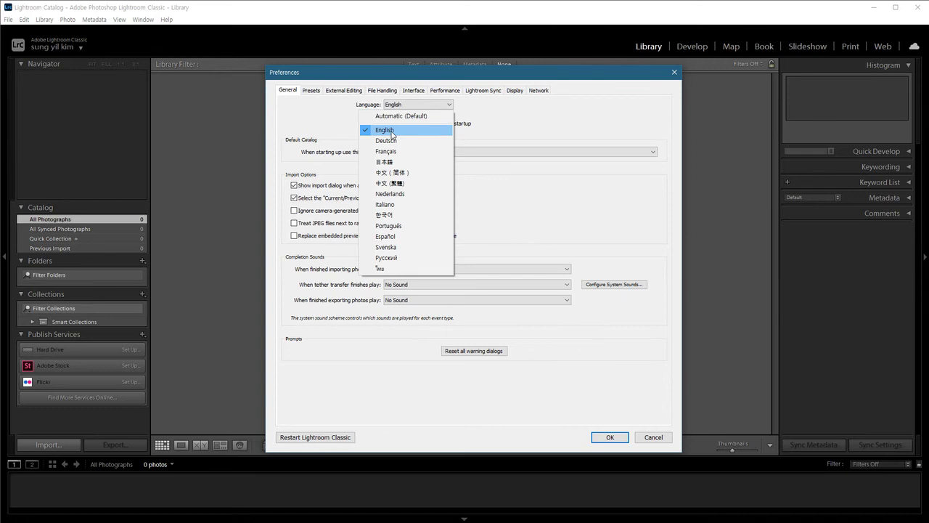
left_click(403, 215)
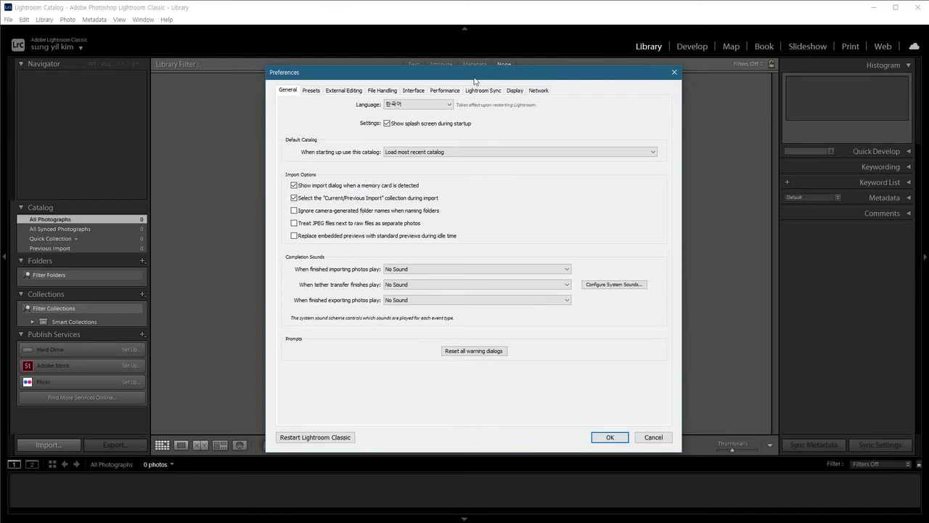
left_click(427, 106)
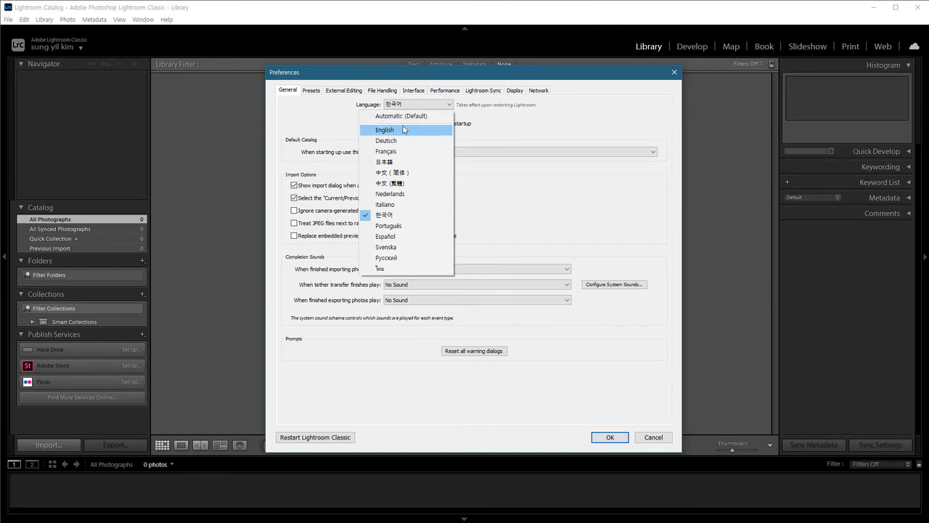
left_click(389, 131)
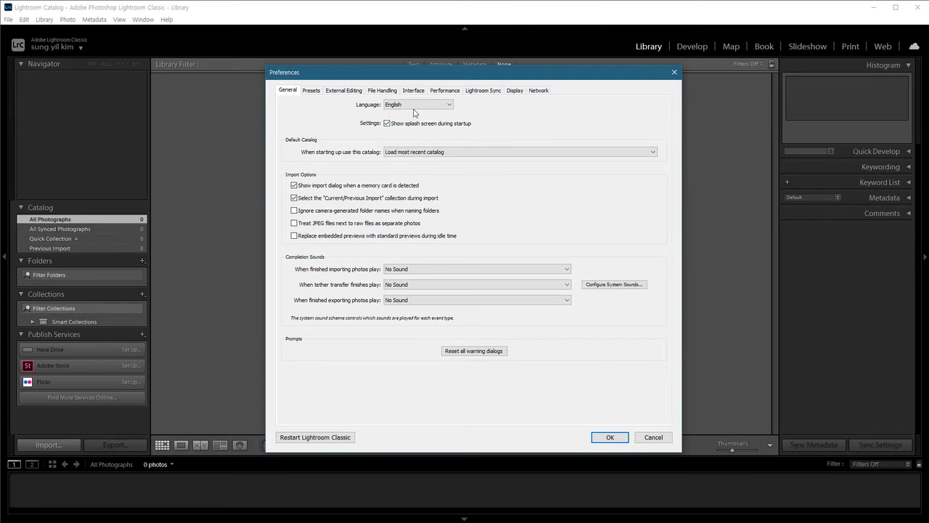
left_click(415, 106)
left_click(411, 217)
left_click(607, 444)
left_click(414, 106)
left_click(413, 130)
left_click(444, 92)
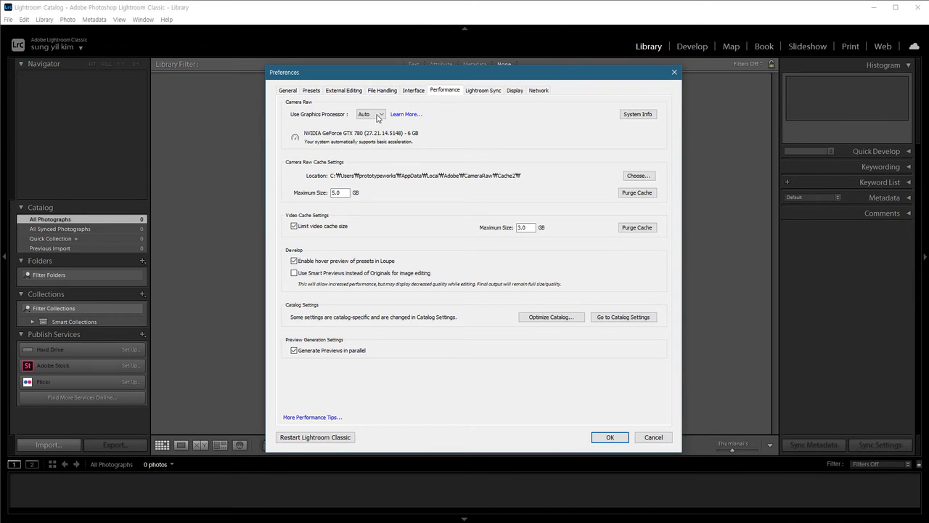
Step: Try Custom graphics processor use and toggle the Use GPU for display option
left_click(376, 116)
left_click(363, 137)
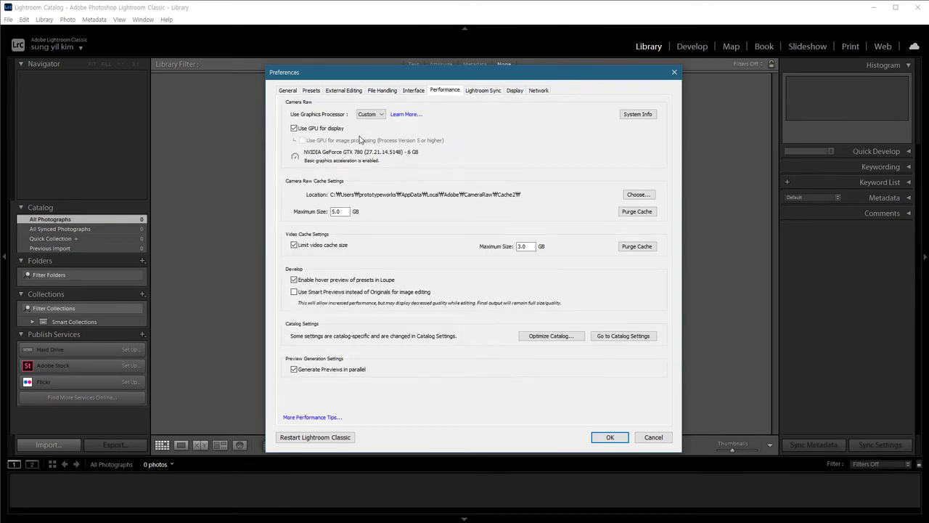
left_click(315, 131)
left_click(294, 131)
left_click(295, 129)
left_click(295, 130)
left_click(295, 130)
left_click(295, 129)
Step: Set graphics processor use back to Auto and confirm the preferences with OK
left_click(368, 116)
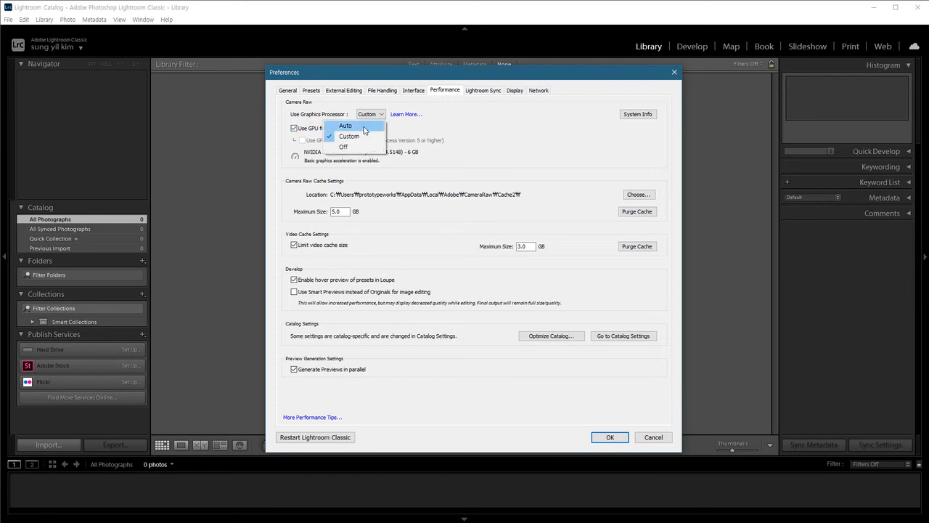
left_click(363, 126)
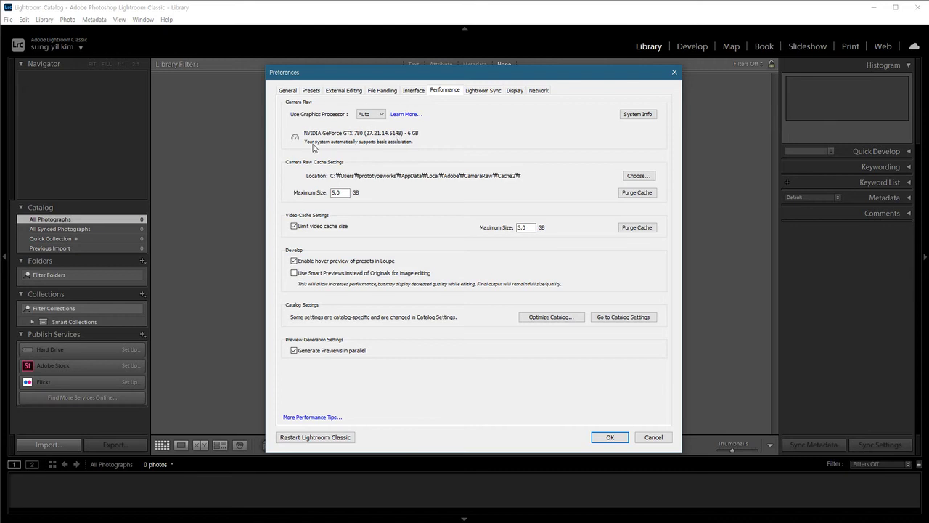
left_click(290, 91)
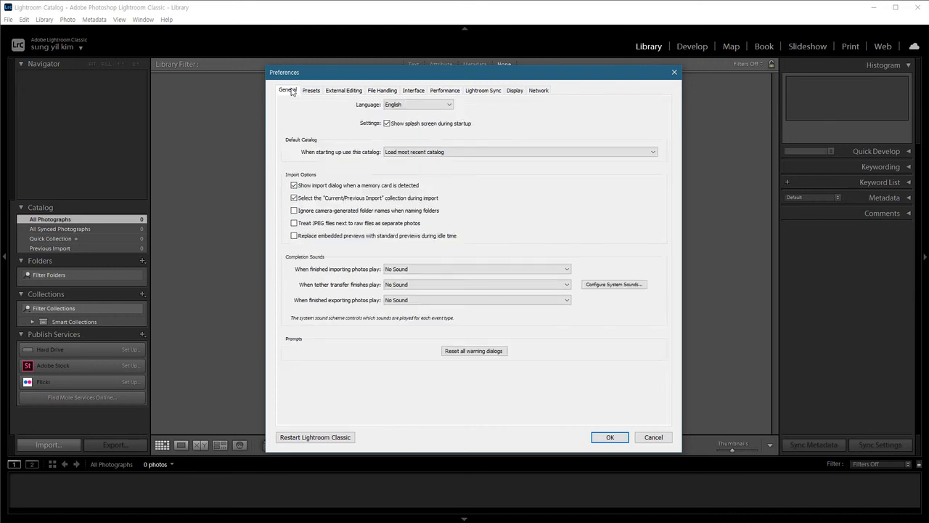
left_click(446, 92)
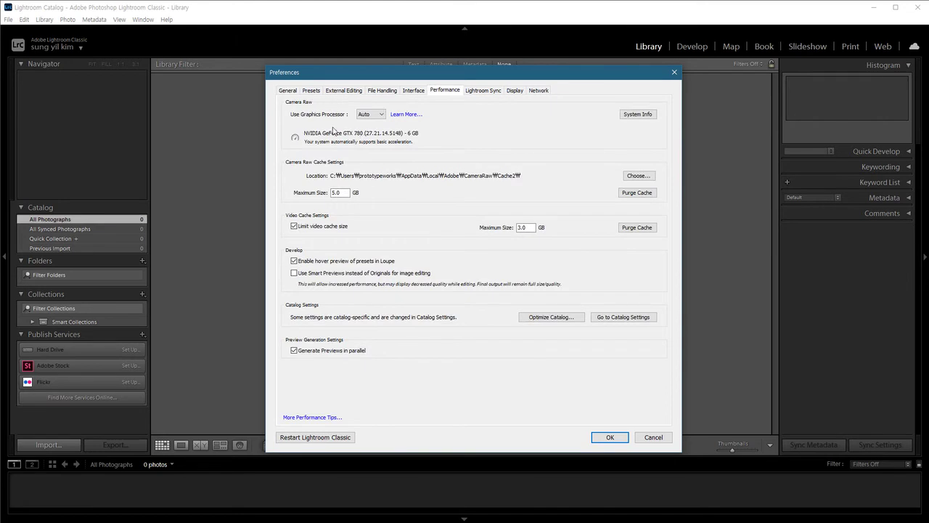
left_click(611, 438)
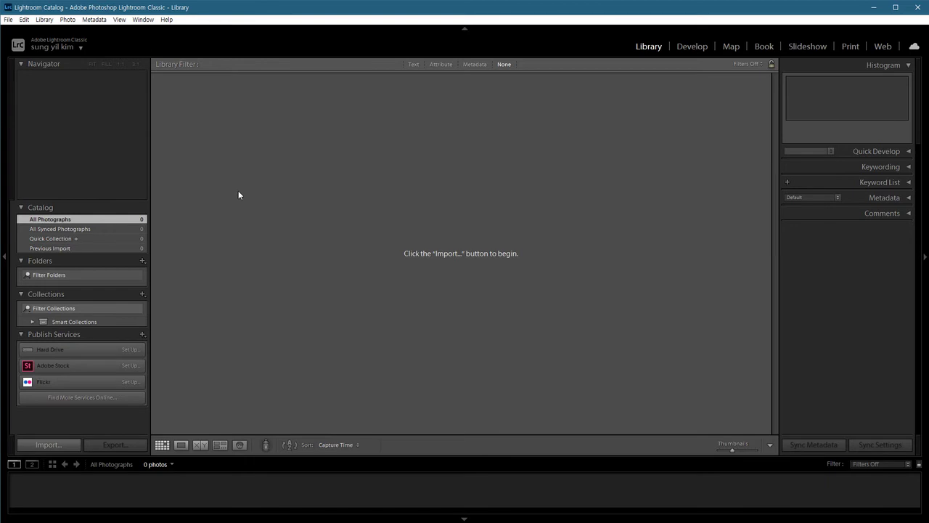
left_click(8, 19)
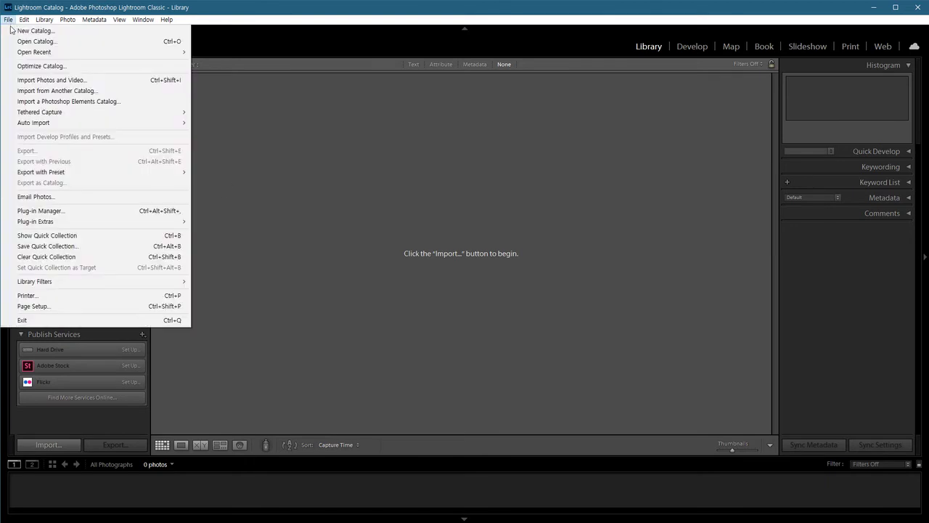
left_click(44, 42)
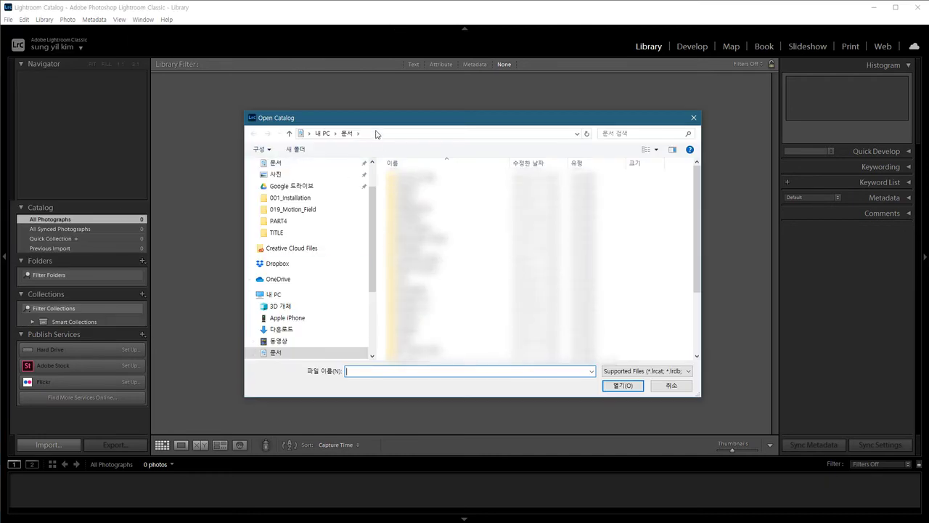
mouse_move(312, 283)
scroll(371, 242, "down", 2)
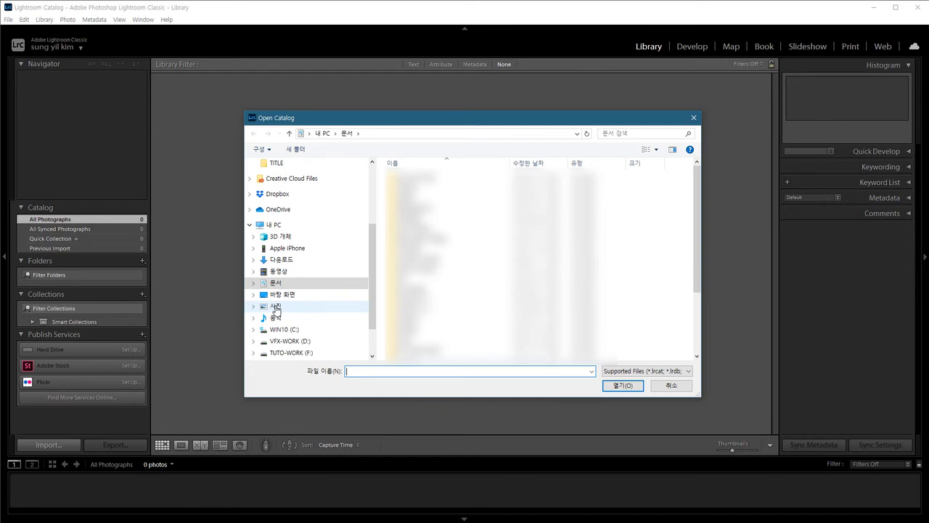
left_click(275, 309)
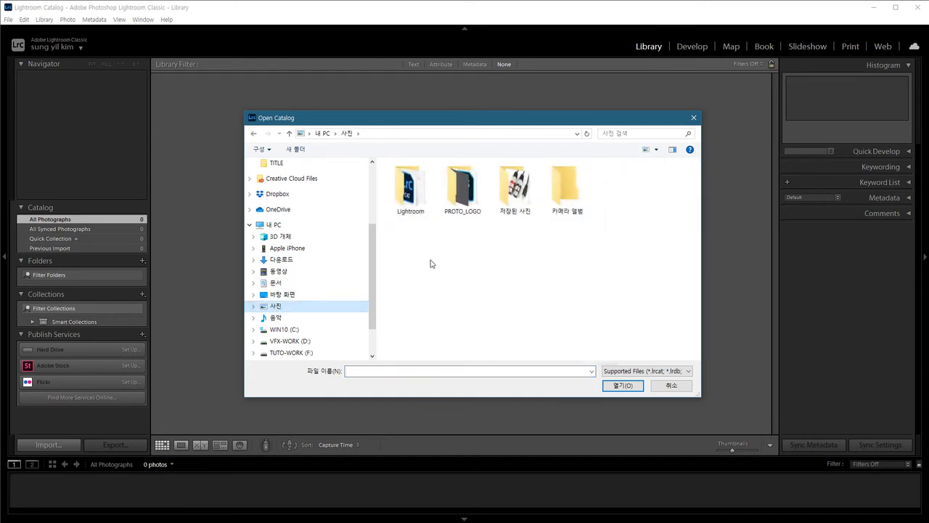
left_click(414, 197)
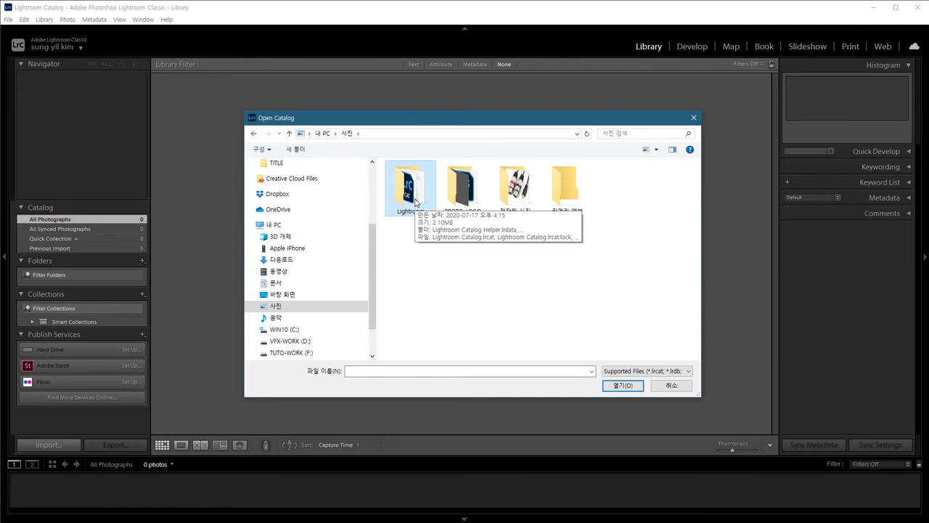
left_click(436, 235)
double_click(421, 210)
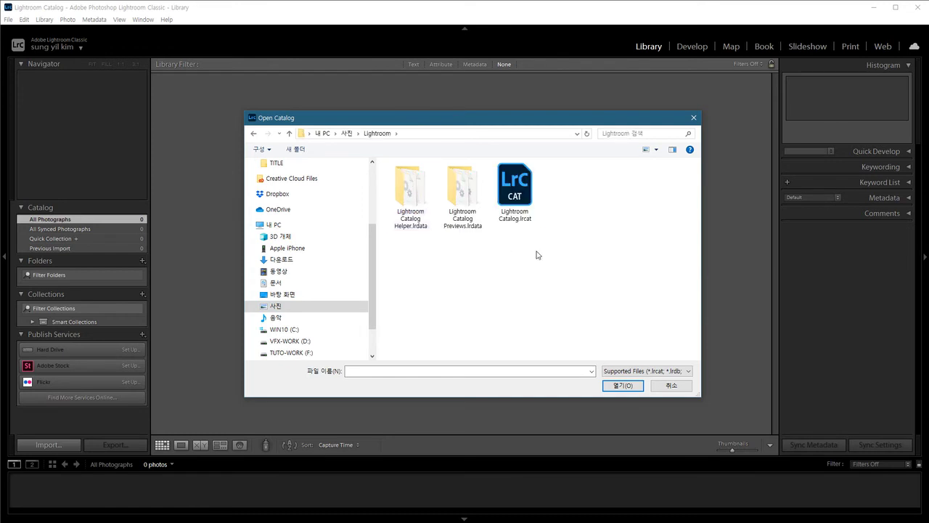
left_click(515, 215)
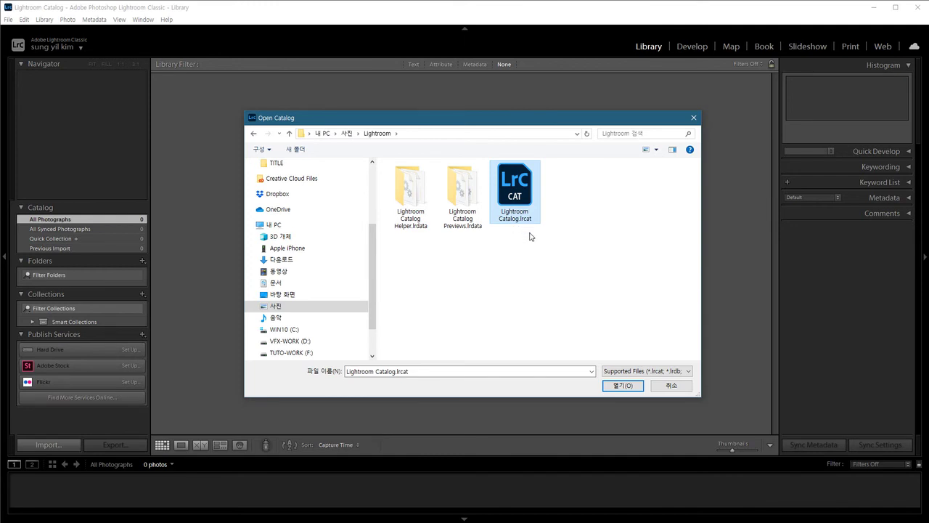
left_click(527, 248)
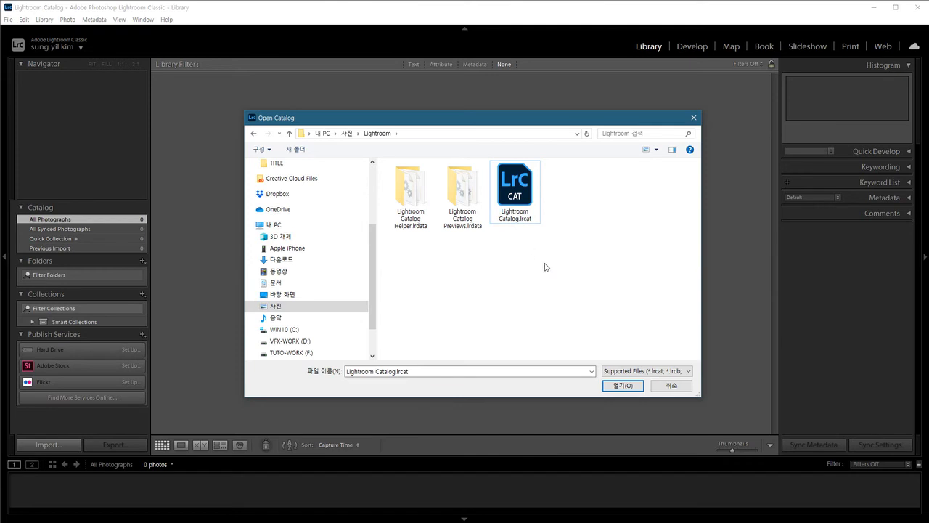
left_click(520, 210)
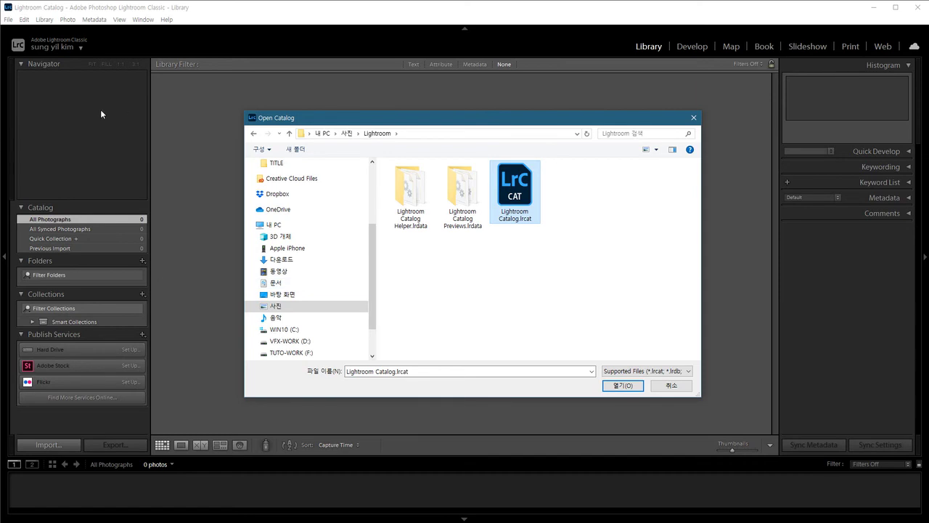
left_click(614, 293)
left_click(522, 178)
left_click(503, 294)
left_click(521, 218)
left_click(617, 385)
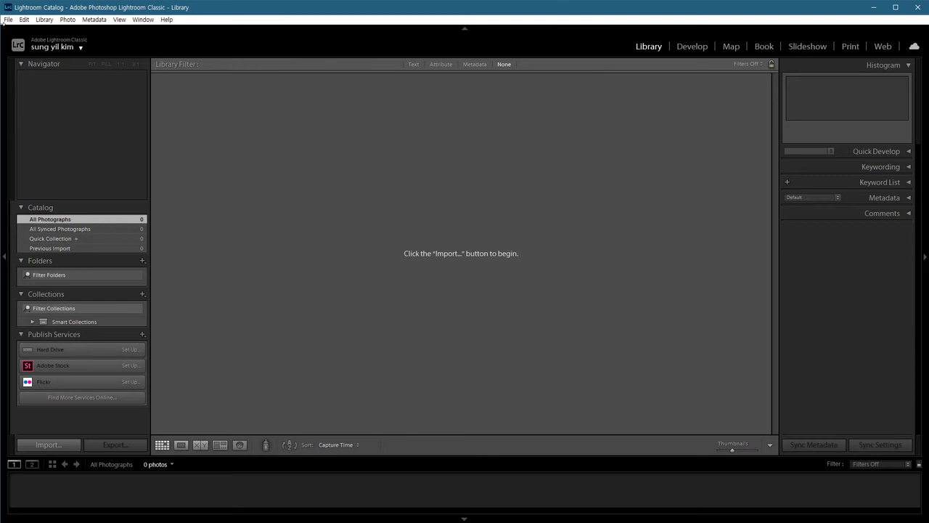
left_click(7, 20)
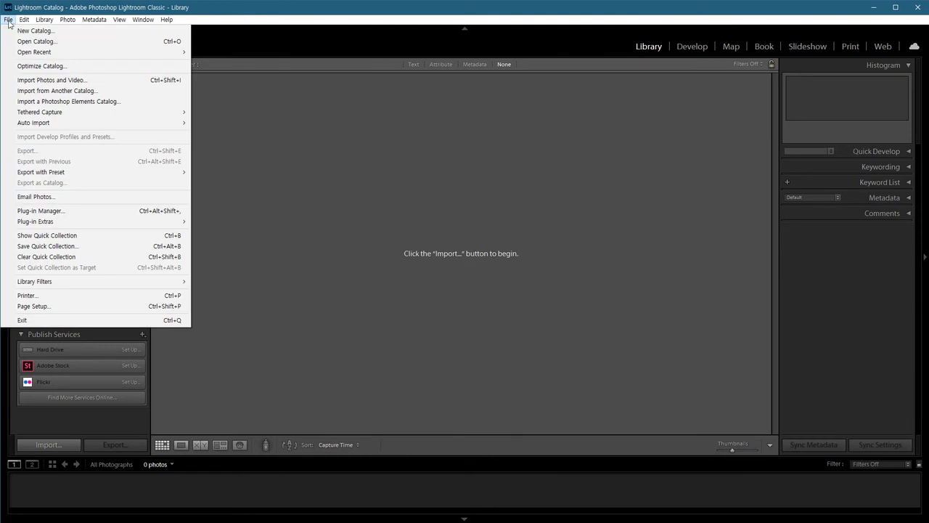
Step: Start a new catalog inside the Lightroom folder and begin naming it Lightroom Work 2020
left_click(50, 32)
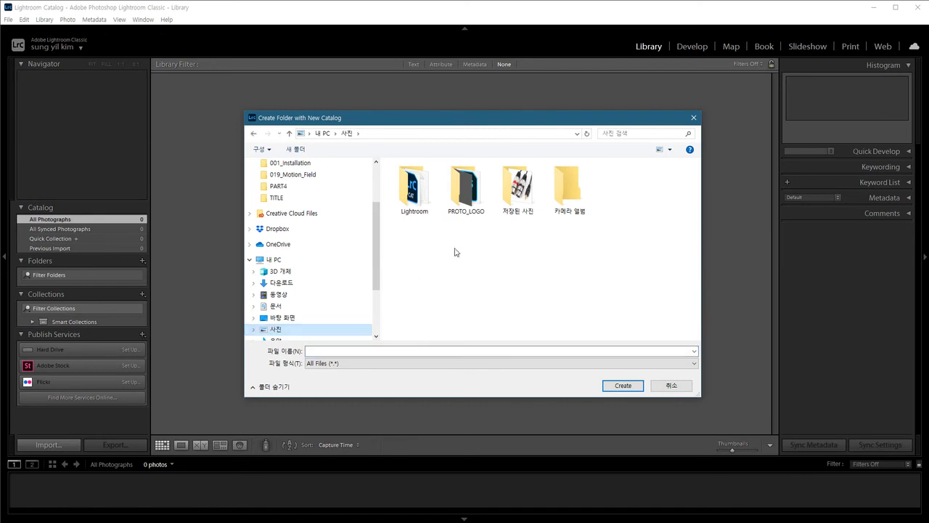
double_click(414, 189)
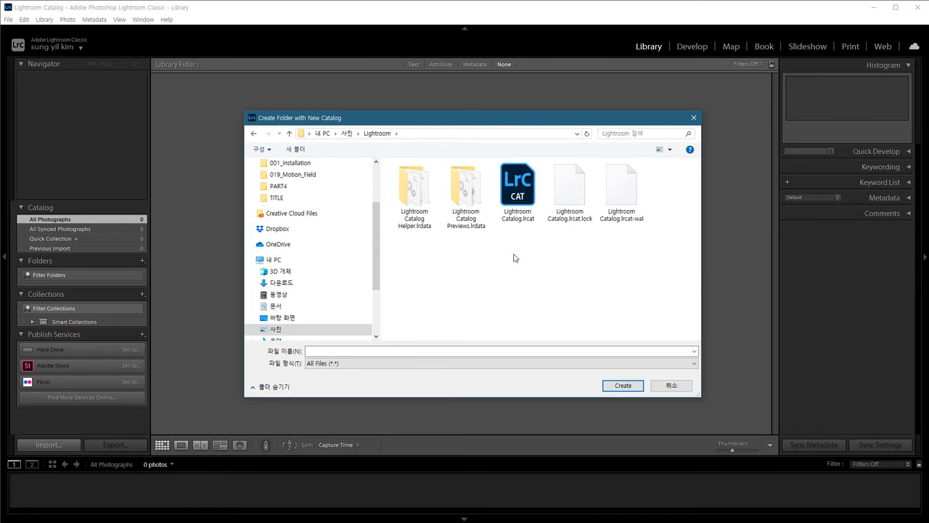
left_click(354, 351)
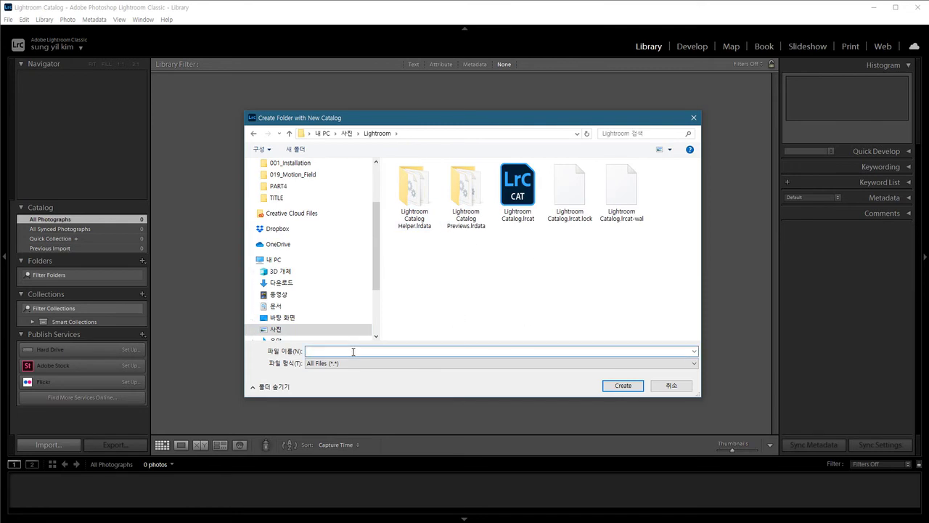
type("Lightroom")
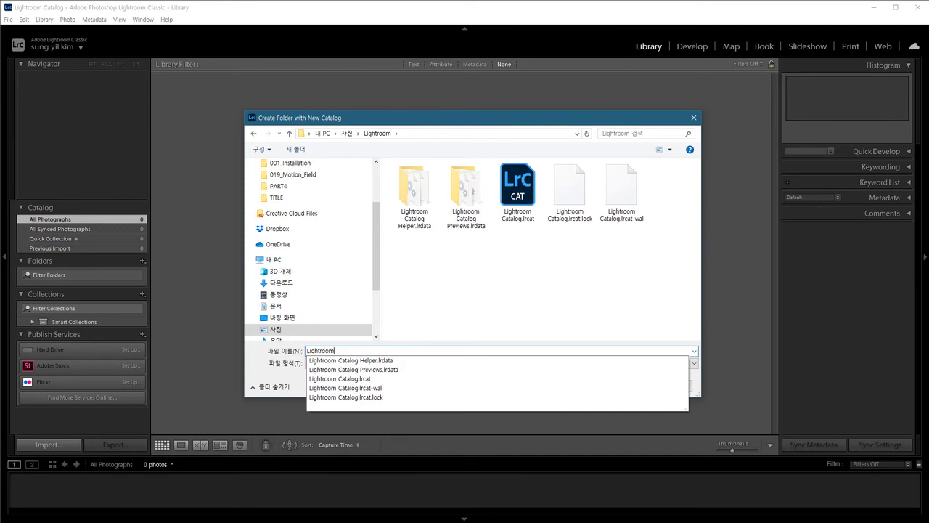
type(" Wor")
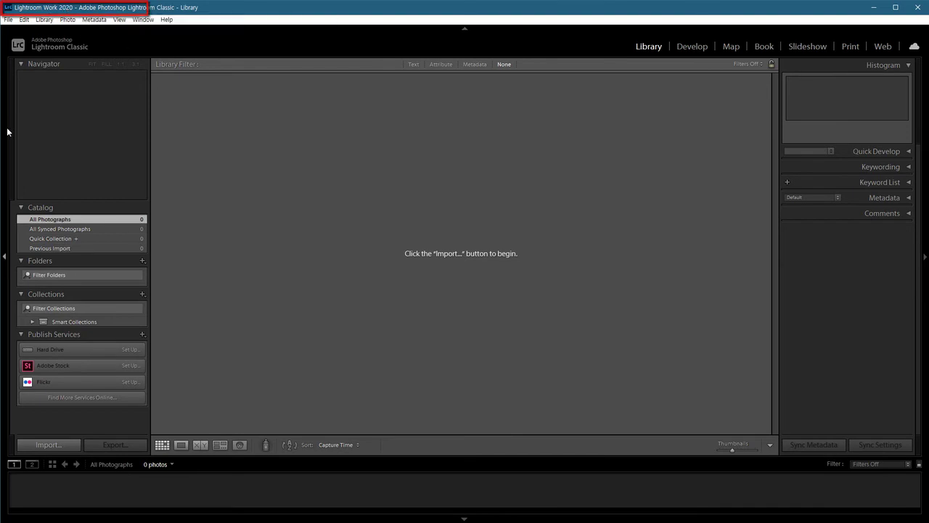
Step: In File Explorer, go to the Lightroom Work 2020 folder under 사진\Lightroom
key("super+e")
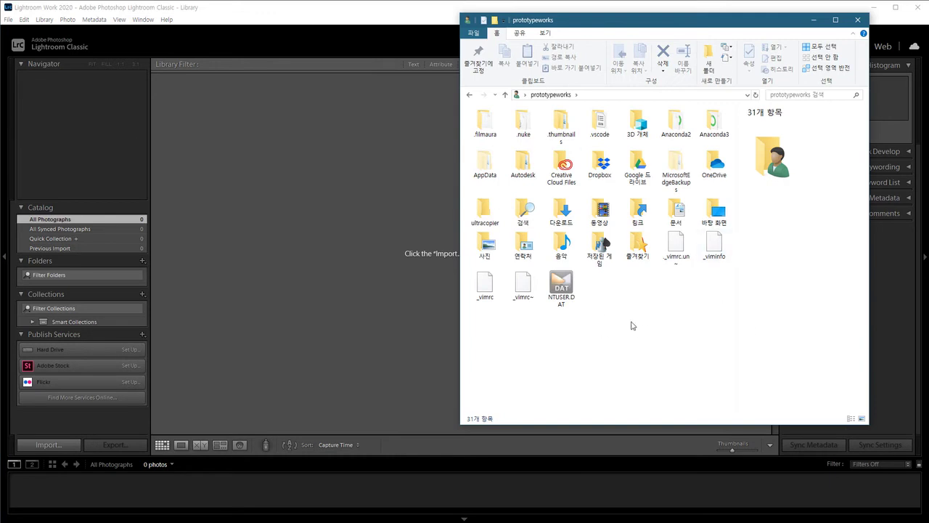
double_click(485, 246)
double_click(494, 156)
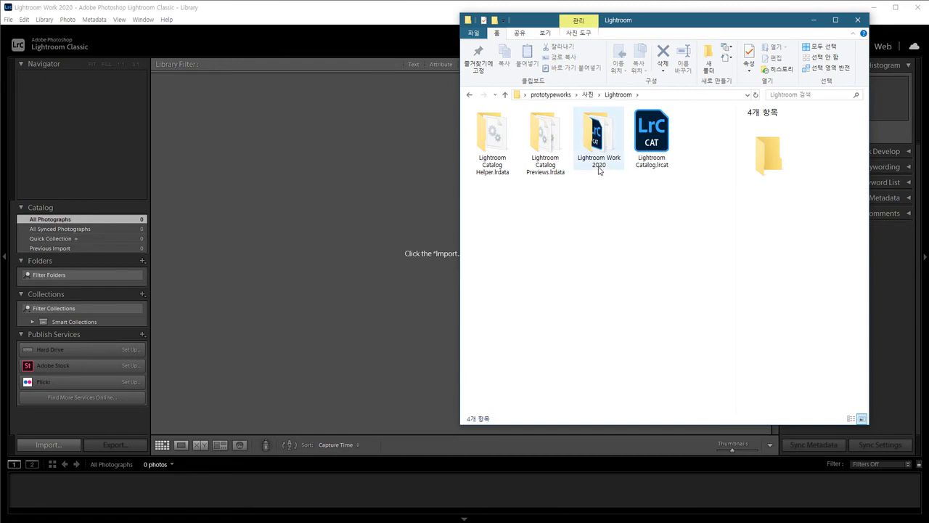
left_click(598, 167)
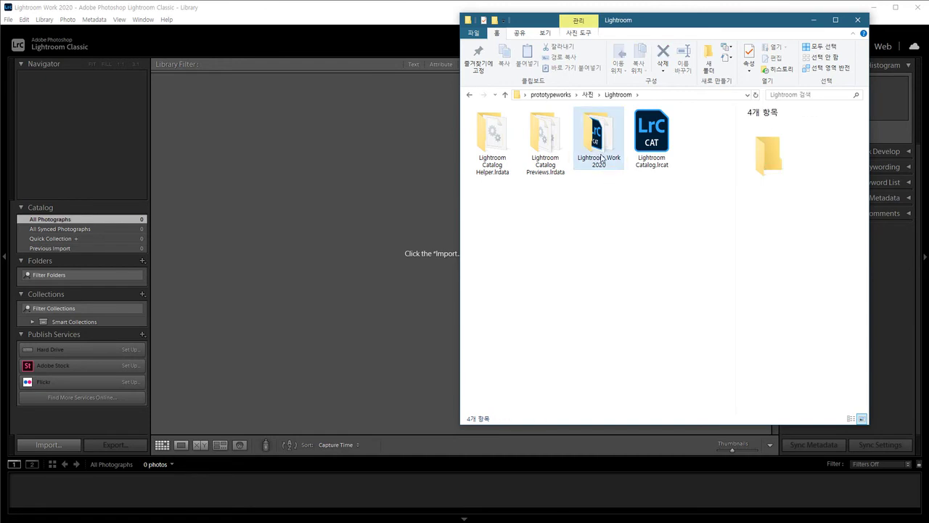
double_click(600, 141)
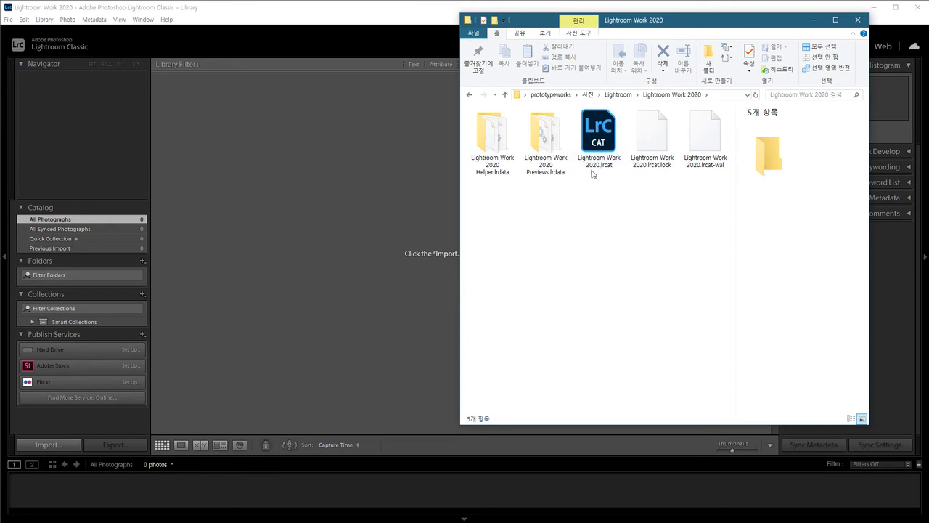
mouse_move(599, 138)
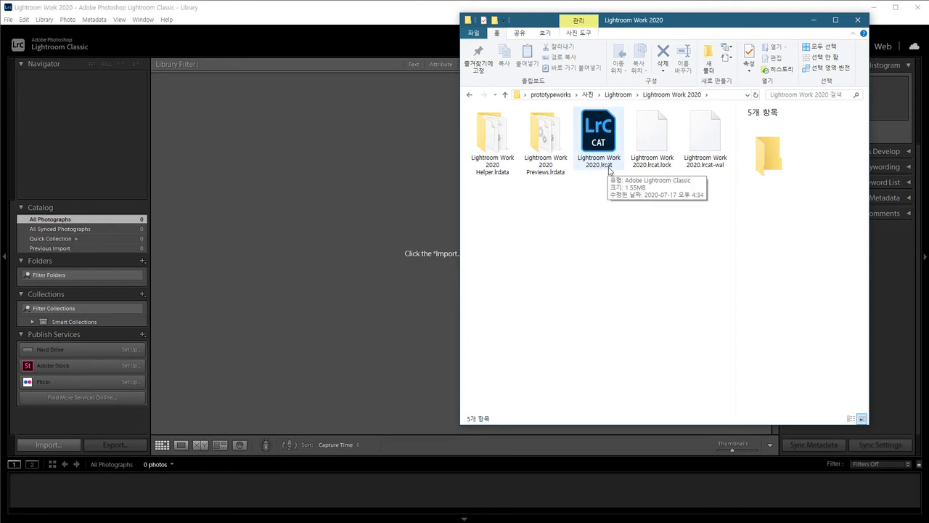
Step: Select Lightroom Work 2020.lrcat to show its 1.55MB size and date, then return to Lightroom
left_click(610, 170)
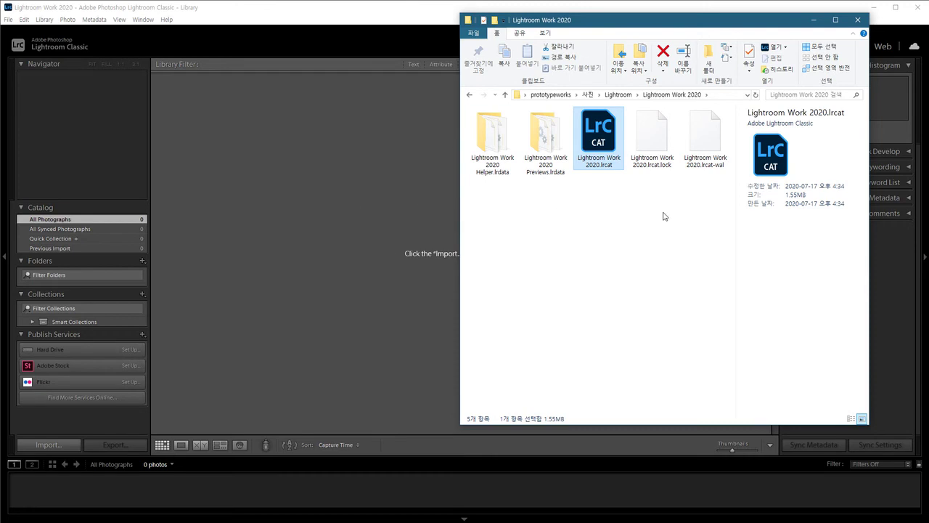
left_click(657, 194)
left_click_drag(624, 201, 608, 165)
left_click(214, 109)
Step: Open Lightroom Catalog.lrcat via Open Catalog and relaunch Lightroom with it
left_click(8, 20)
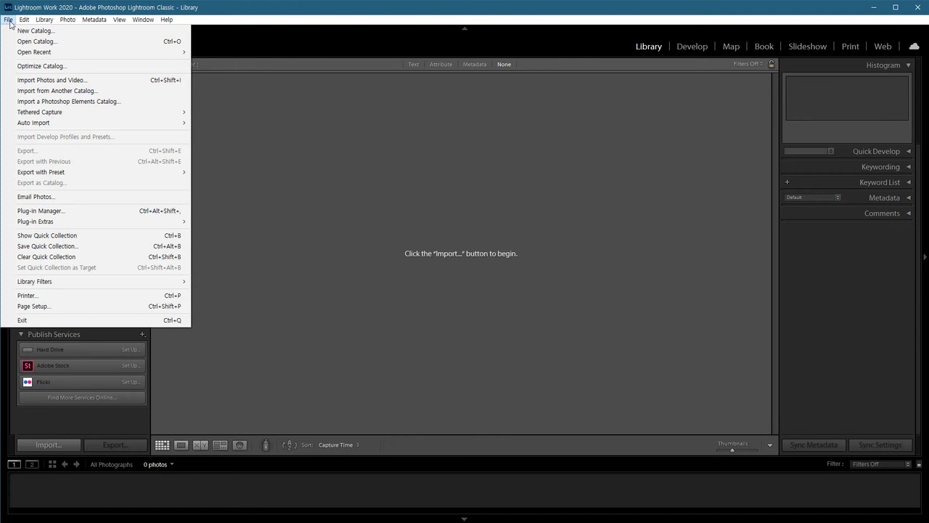
left_click(61, 45)
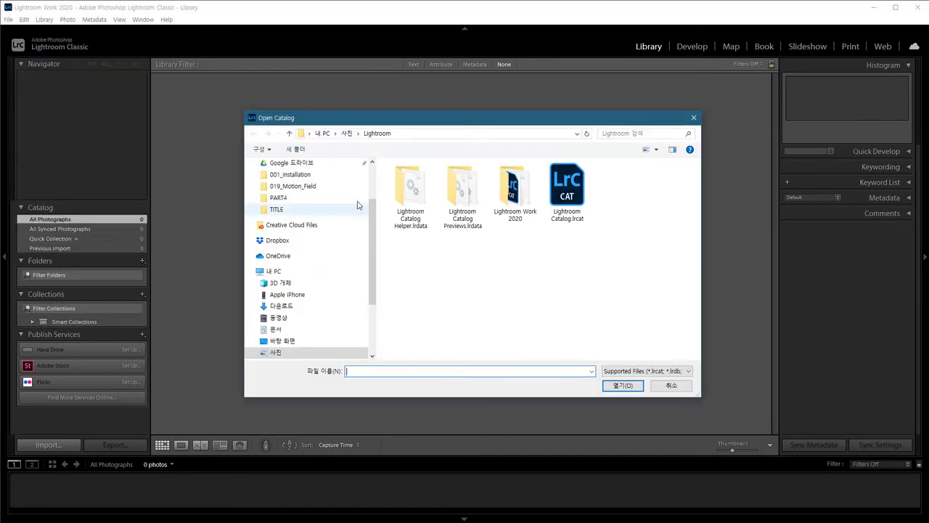
left_click(559, 283)
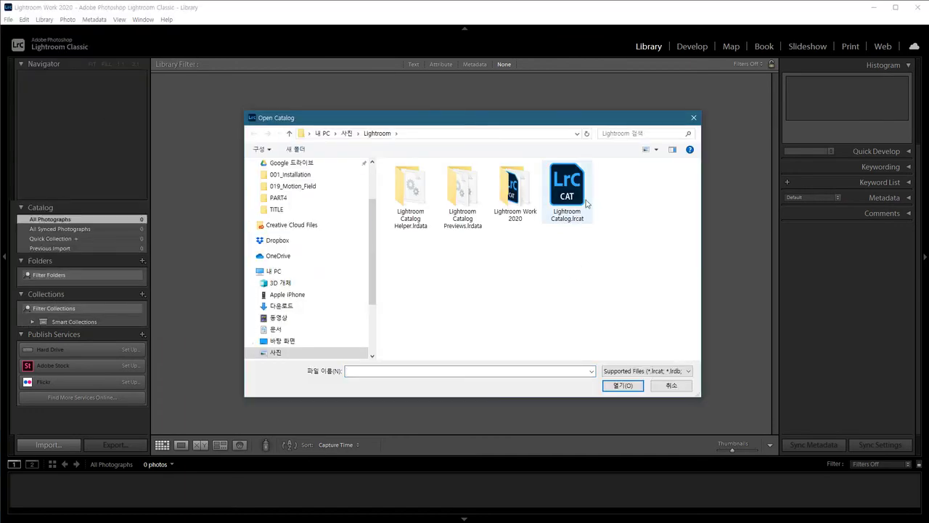
left_click(570, 184)
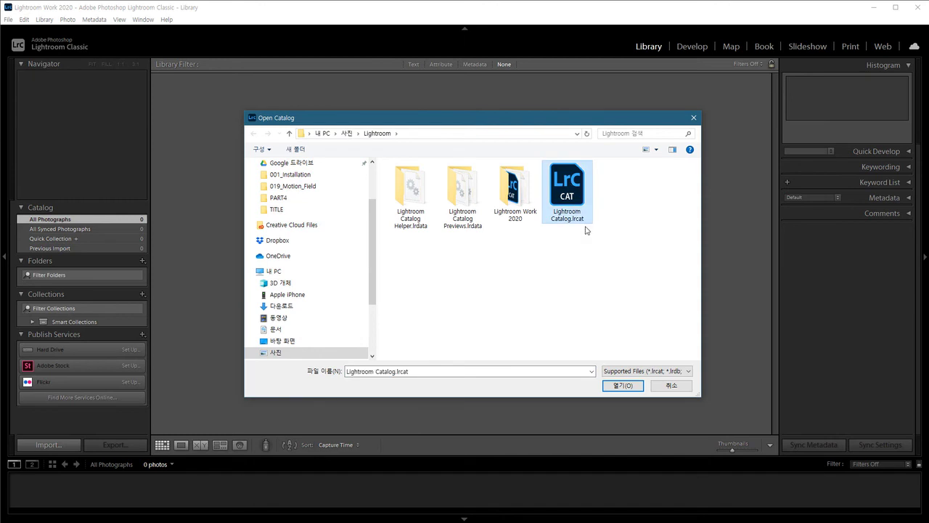
left_click(625, 389)
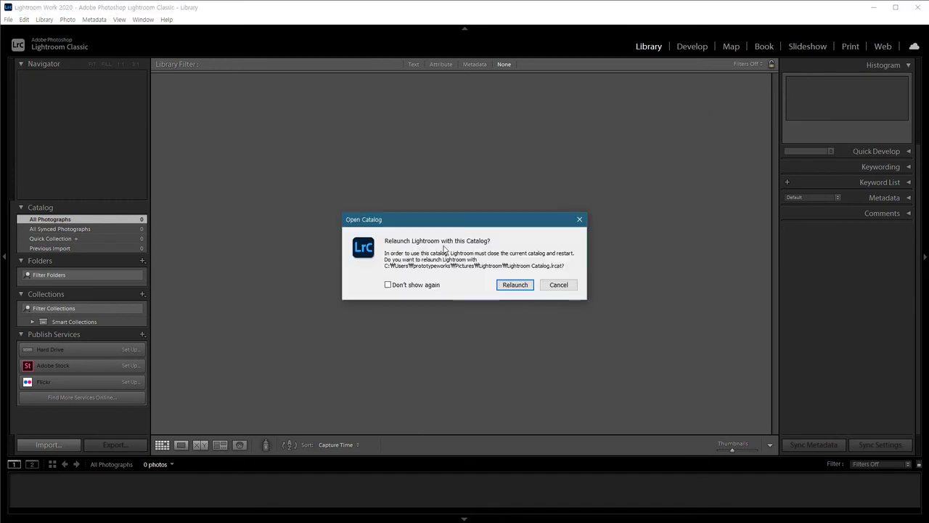
left_click(510, 287)
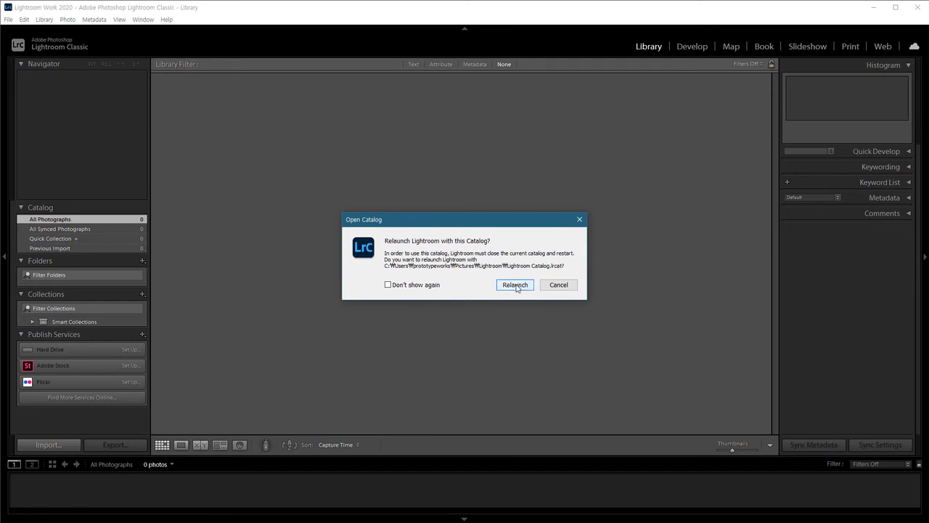
left_click(517, 287)
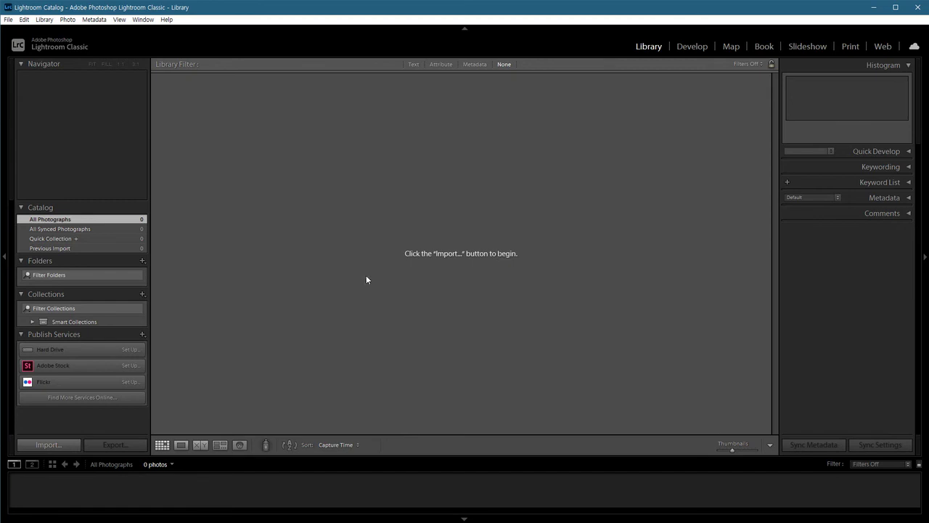
Step: Show the General preferences, where the default catalog is Load most recent catalog
left_click(28, 20)
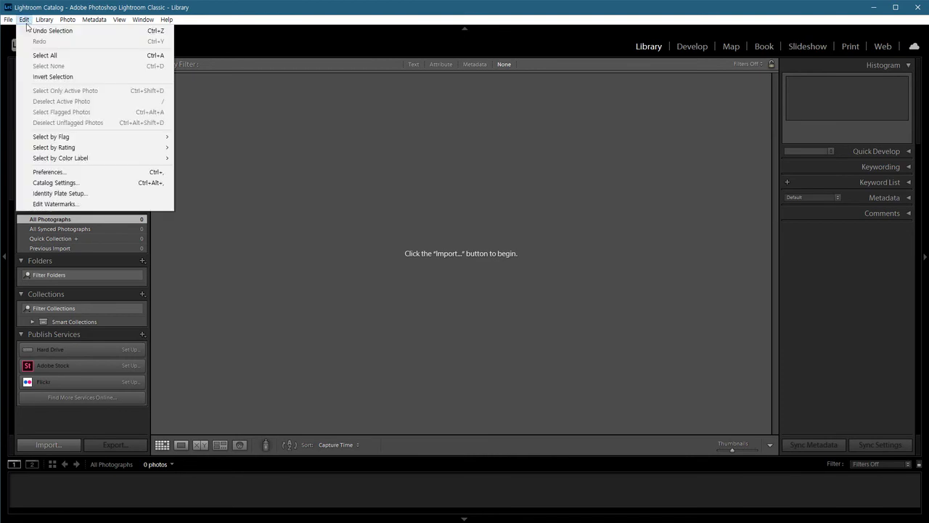
left_click(77, 172)
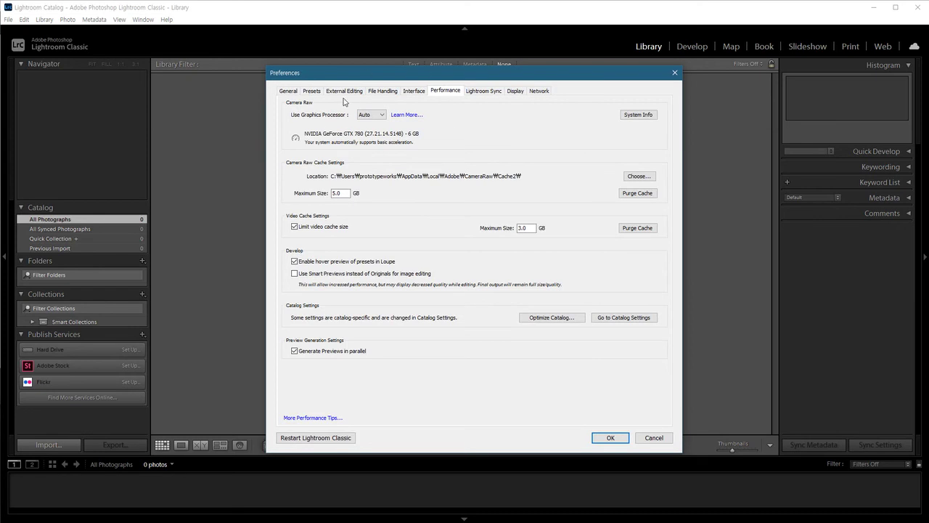
left_click(289, 91)
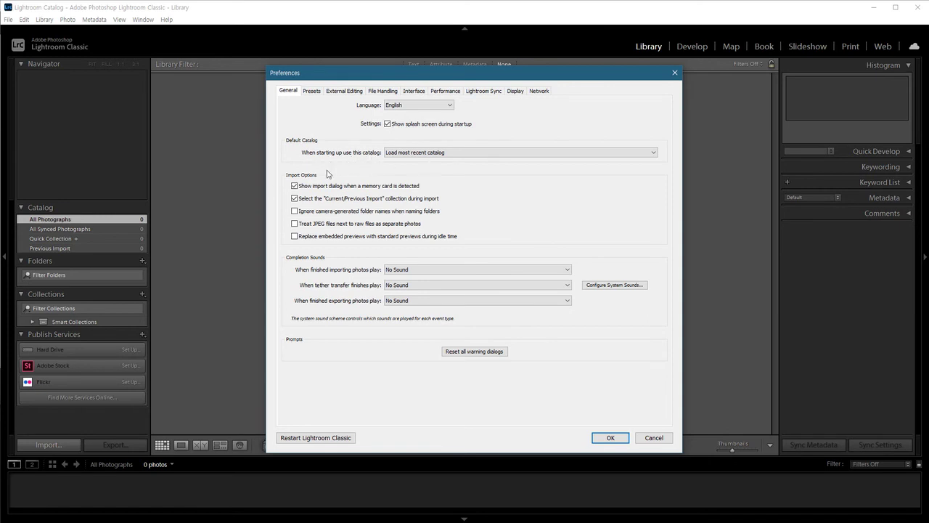
Step: Set the Default Catalog to Lightroom Work 2020.lrcat and save the preferences with OK
left_click(466, 153)
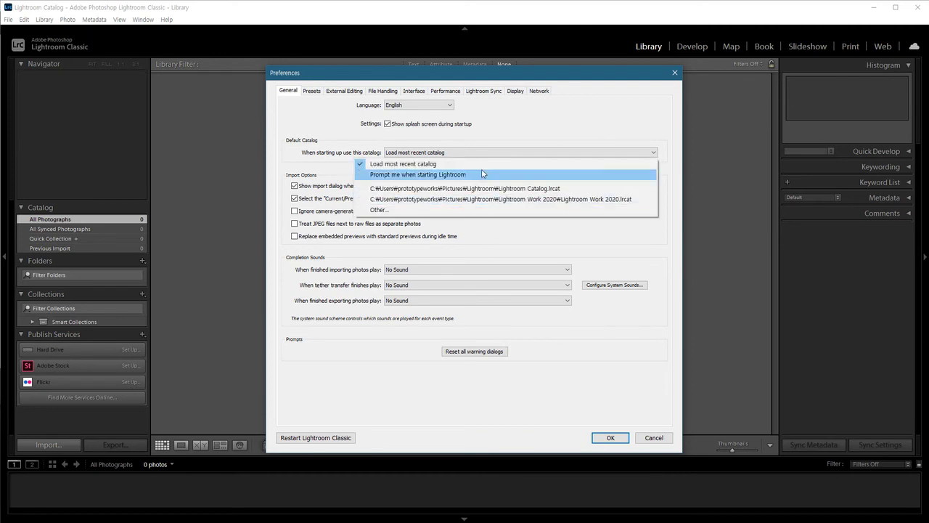
left_click(450, 163)
left_click(470, 153)
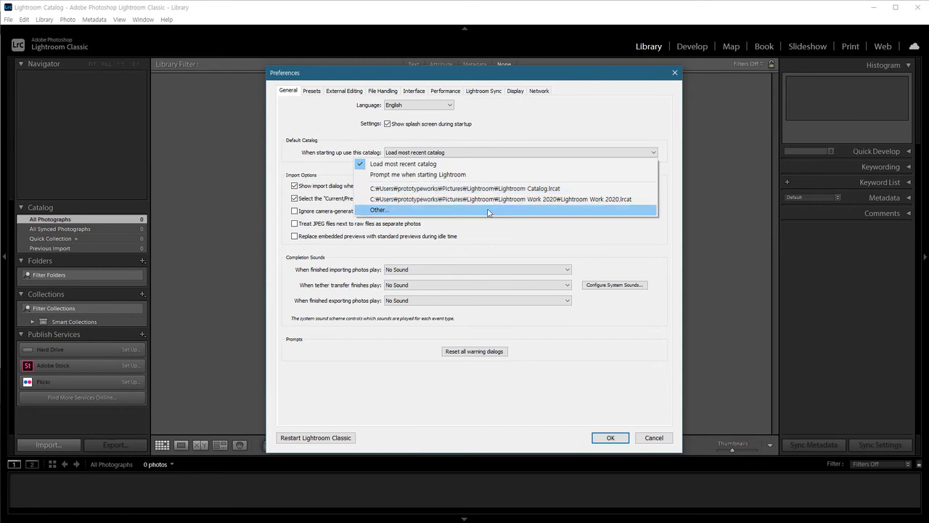
left_click(388, 210)
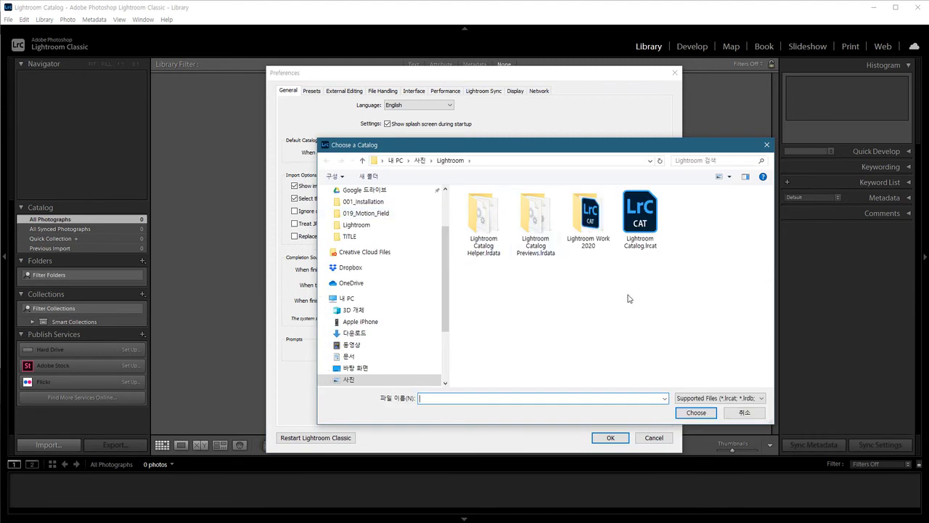
left_click(646, 246)
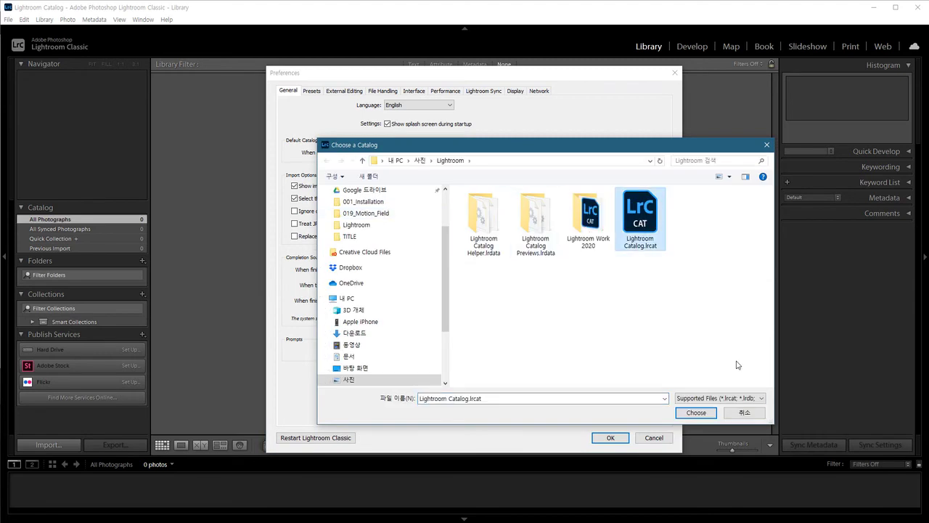
left_click(738, 413)
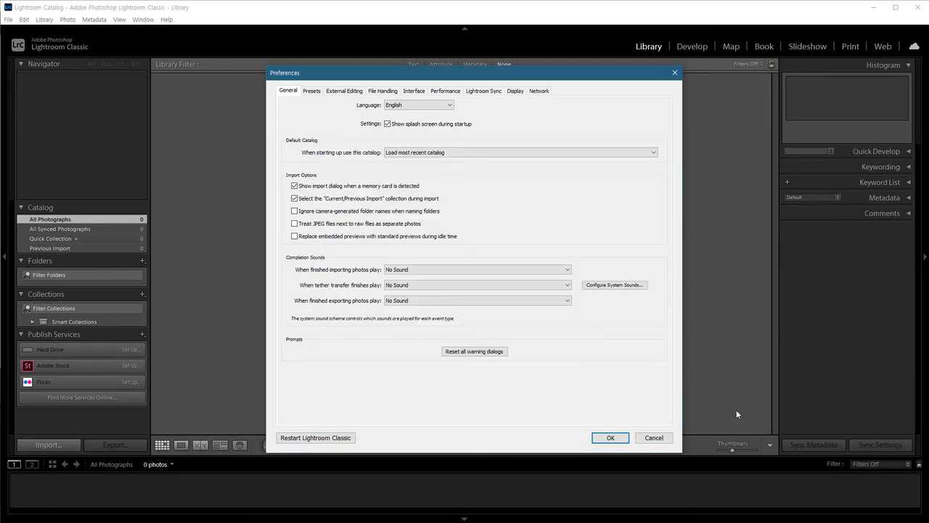
left_click(450, 153)
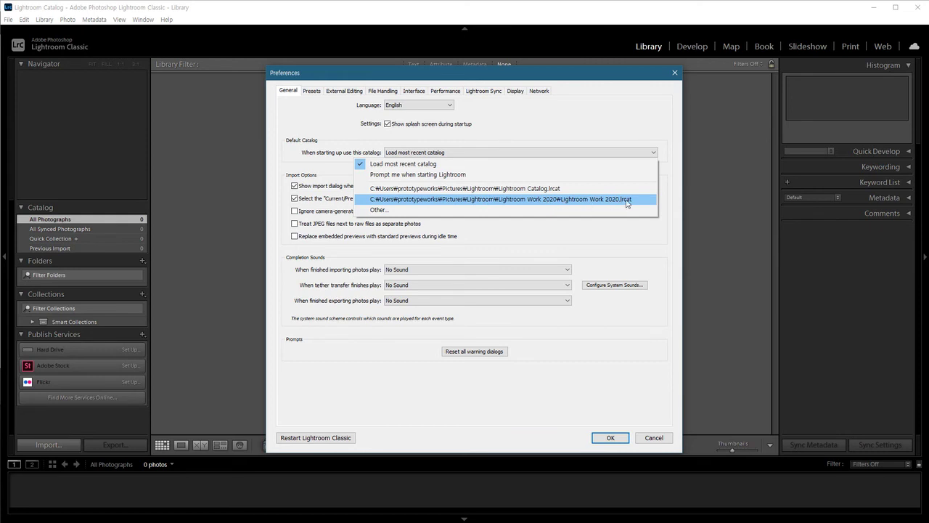
left_click(589, 202)
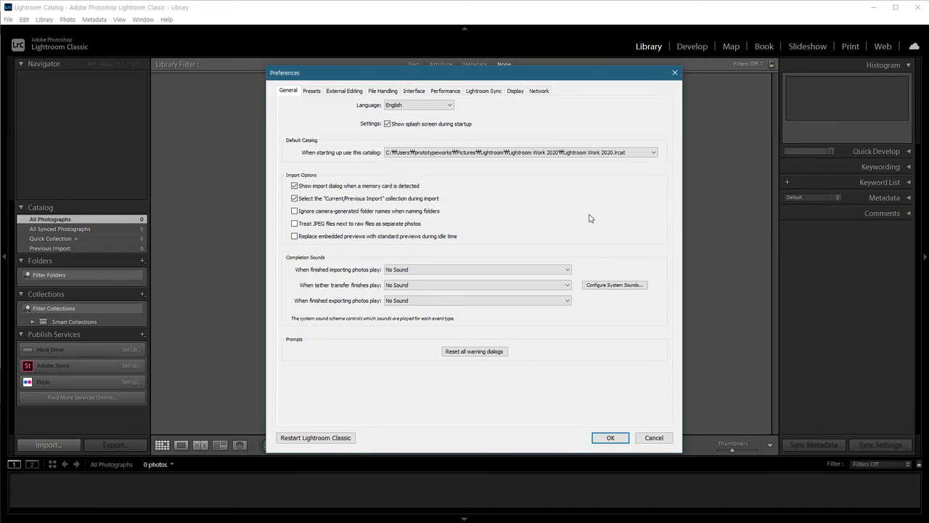
left_click(614, 438)
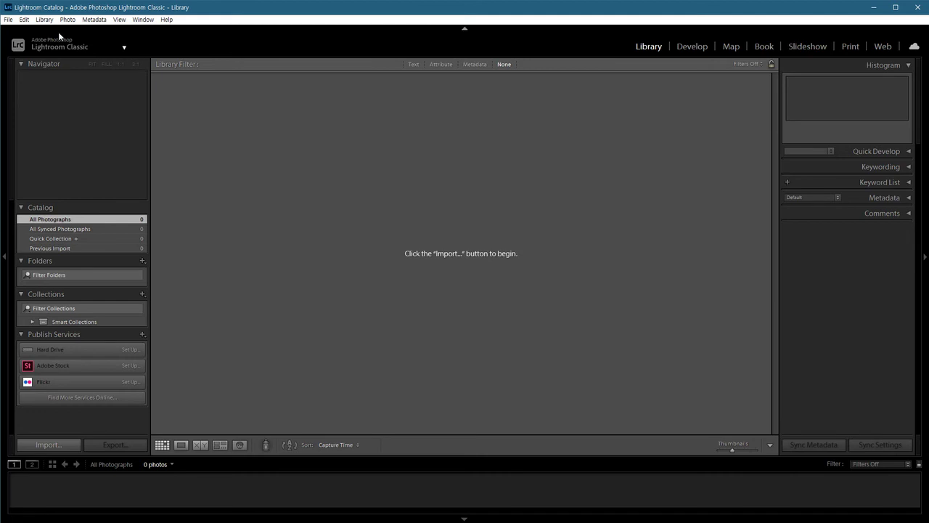
Step: Exit and relaunch Lightroom into the Lightroom Work 2020 catalog, then reopen Preferences to confirm
left_click(9, 20)
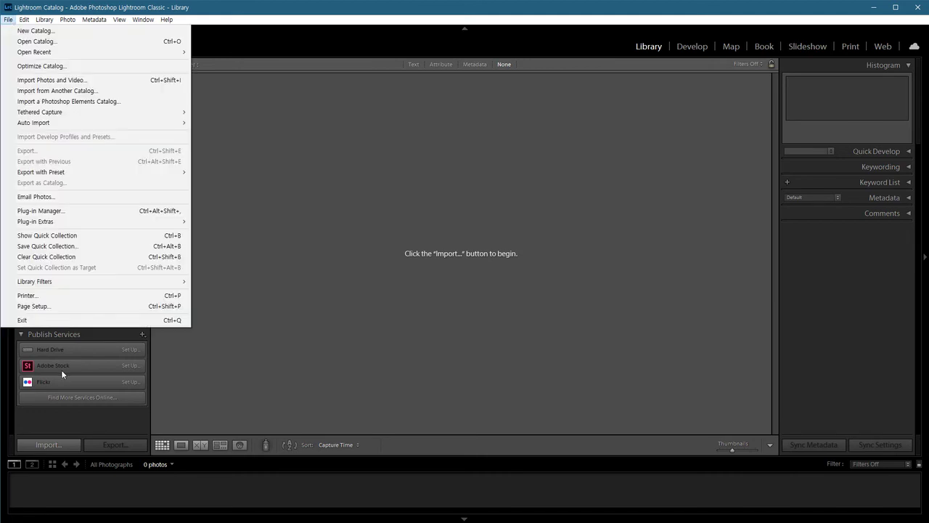
left_click(51, 323)
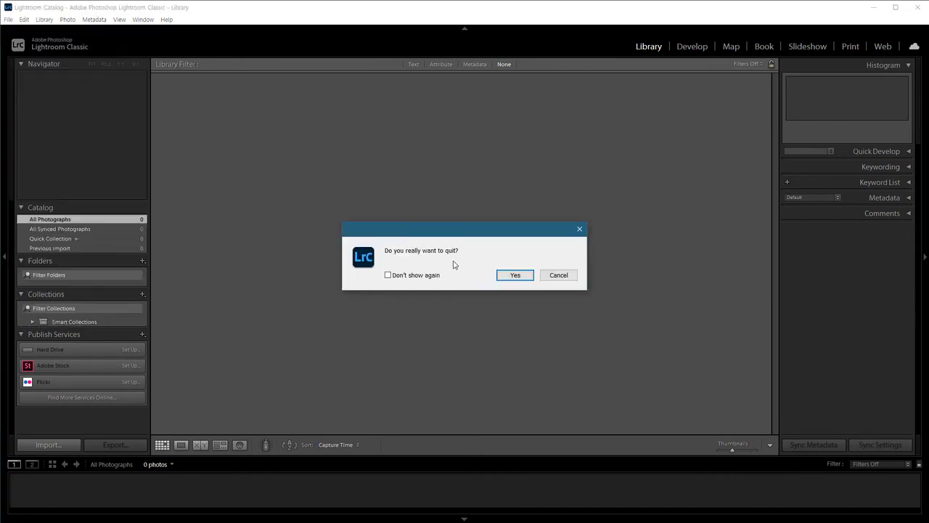
left_click(510, 275)
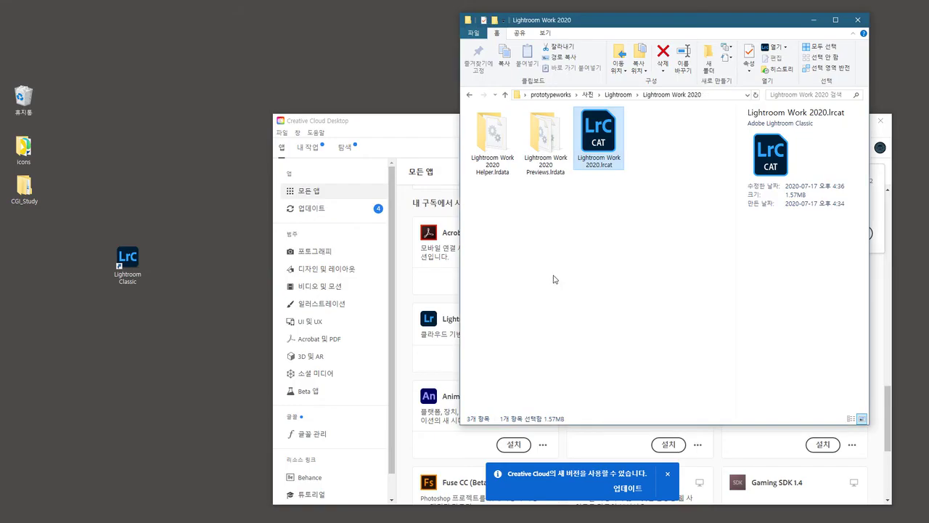
left_click(132, 258)
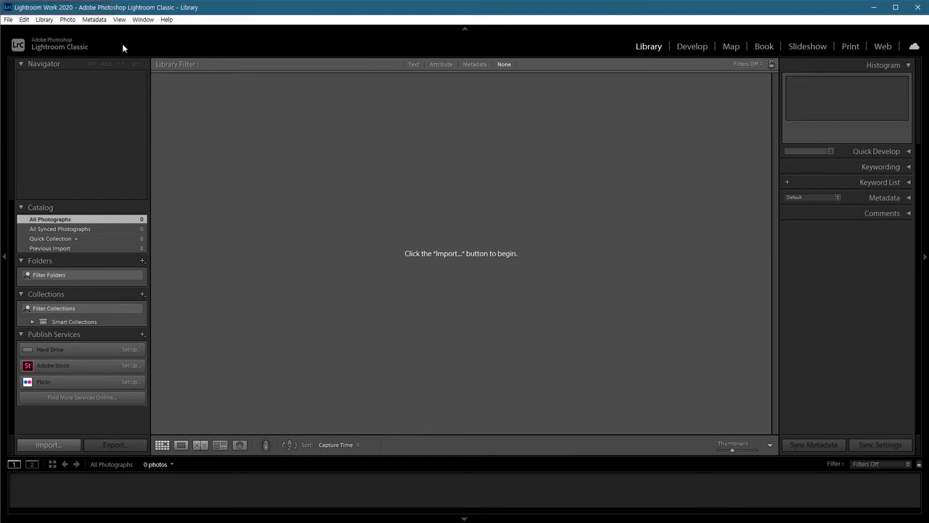
left_click(24, 20)
left_click(70, 173)
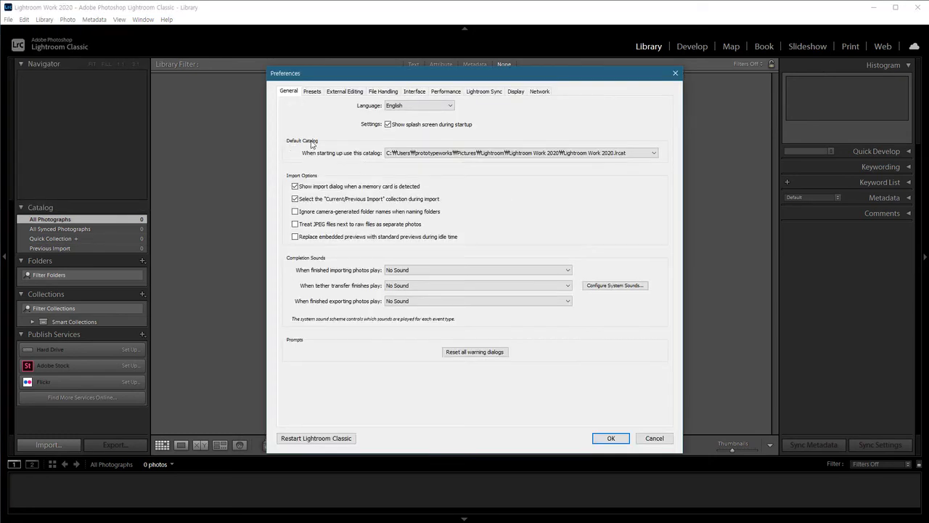
left_click(442, 154)
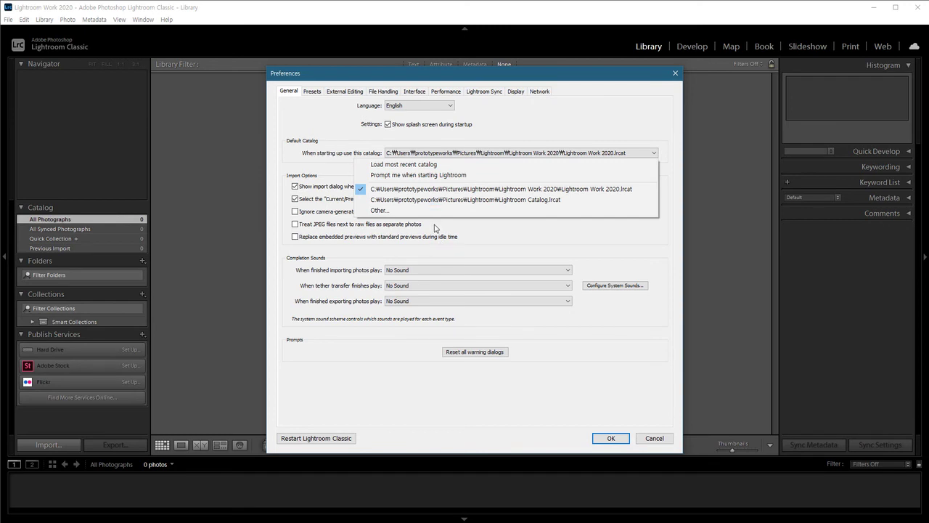
left_click(436, 228)
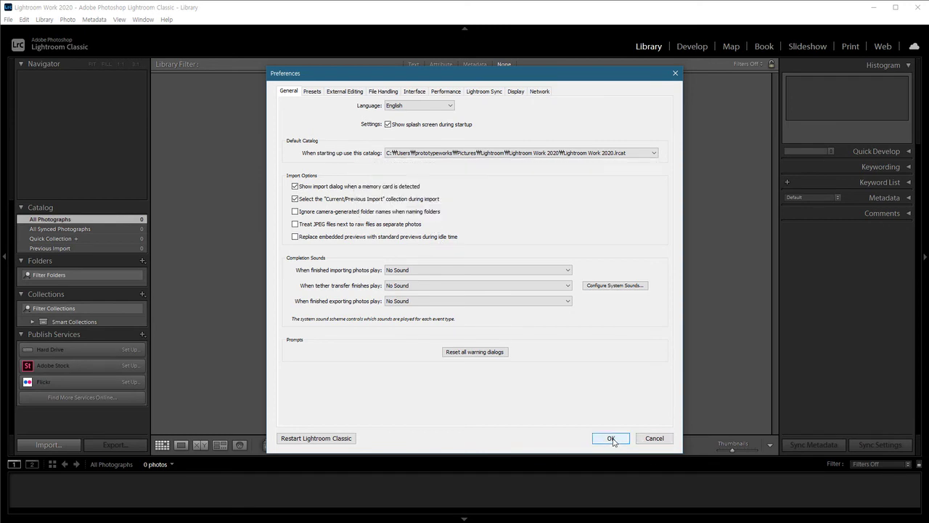
left_click(611, 438)
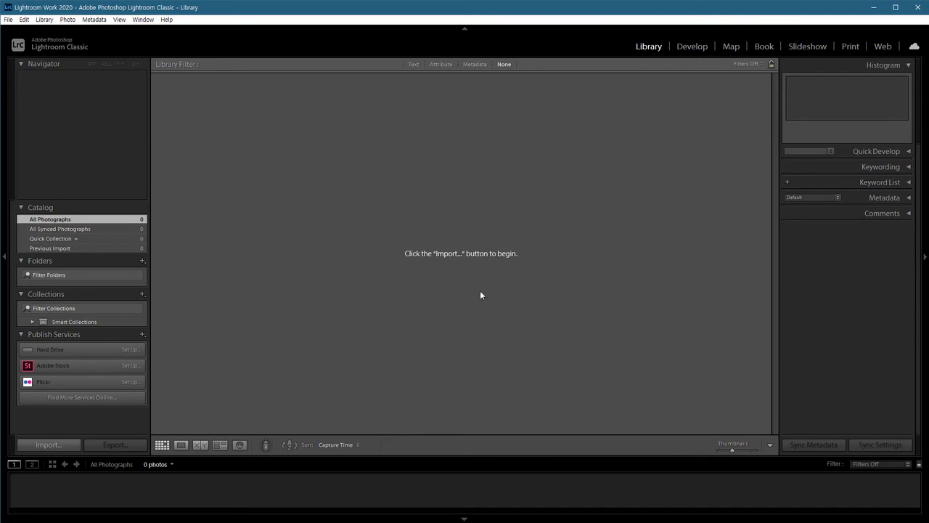
Step: Dismiss the File menu and open the Import dialog, showing the Apple iPhone's 529 photos
left_click(8, 20)
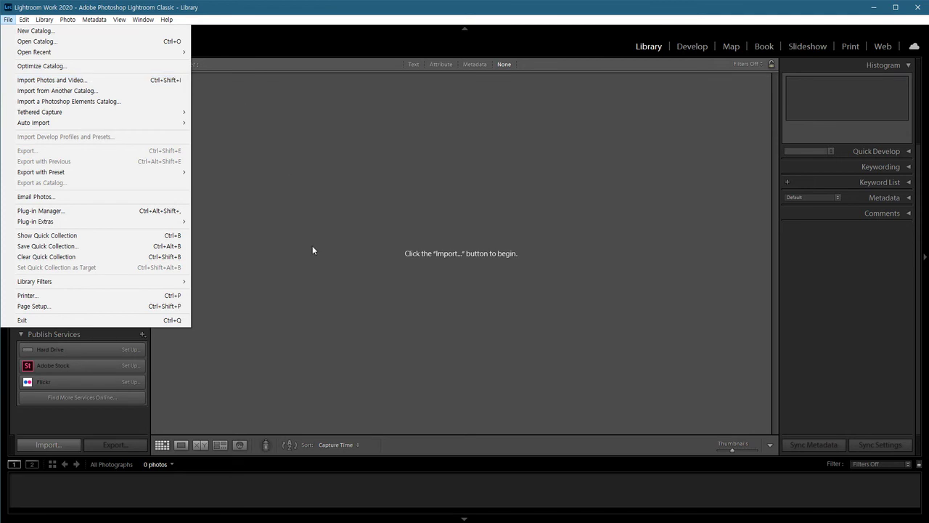
left_click(123, 433)
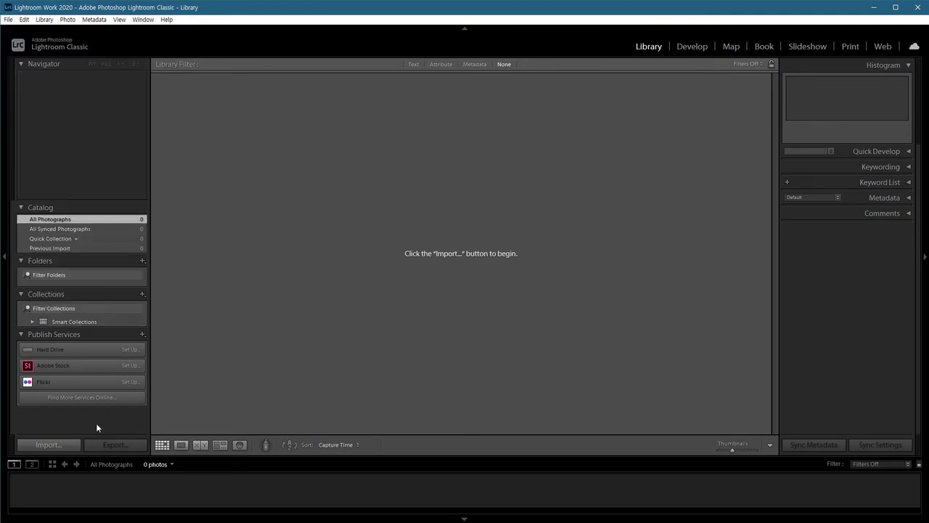
left_click(58, 443)
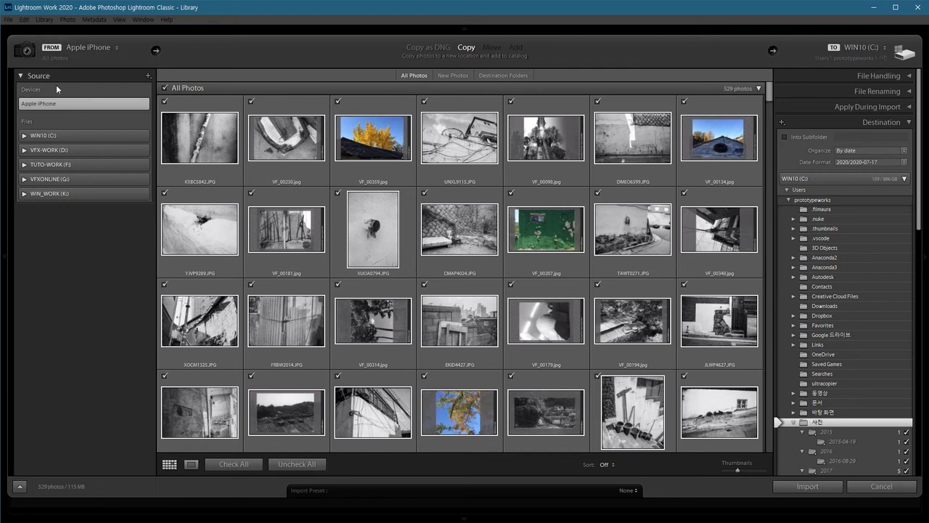
Step: Keep Apple iPhone as source, scroll through its photos, then reopen the FROM source list
left_click(117, 49)
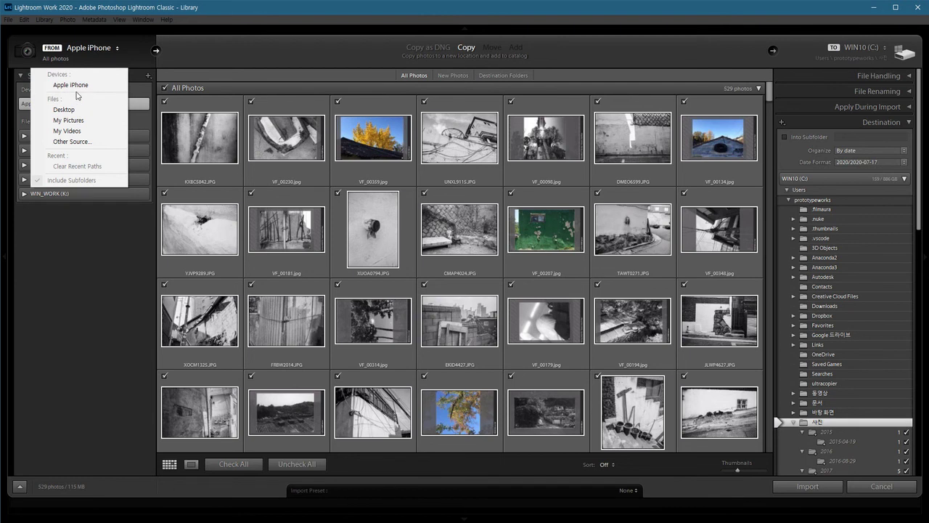
left_click(76, 84)
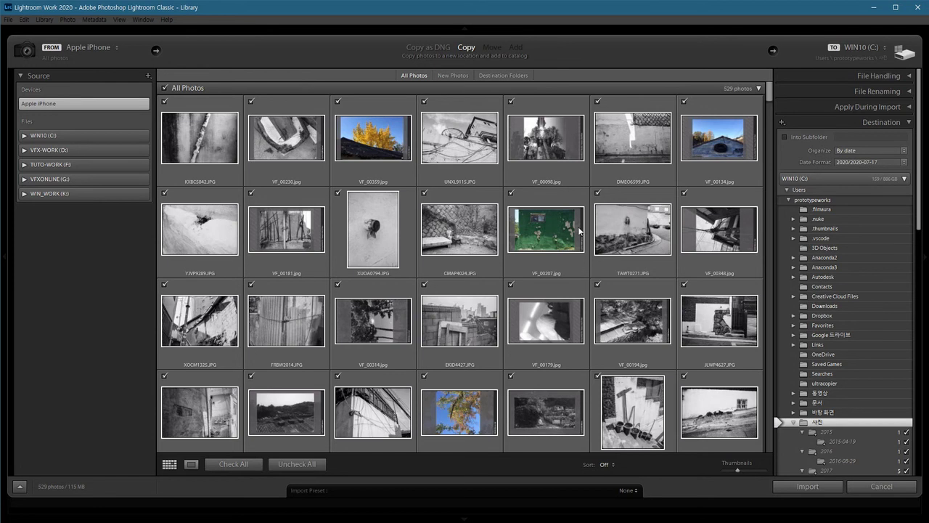
scroll(396, 353, "down", 3)
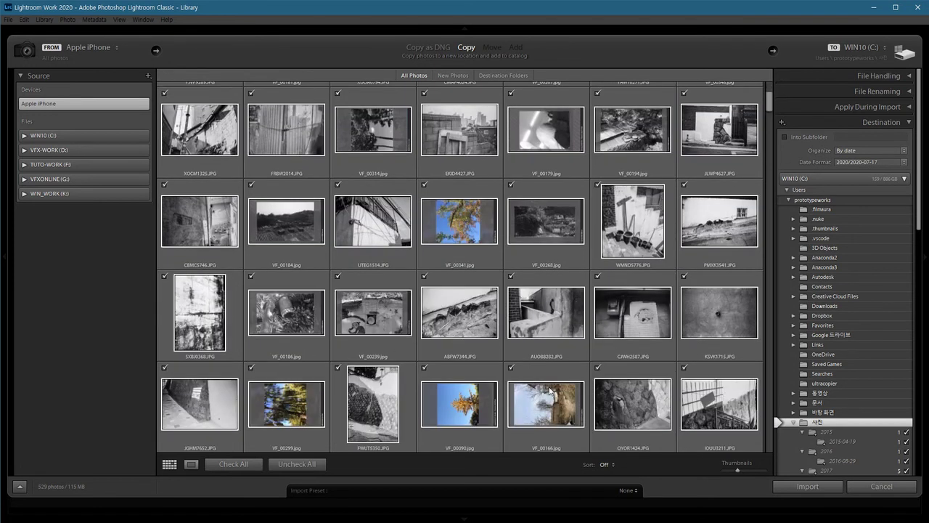
scroll(619, 308, "up", 3)
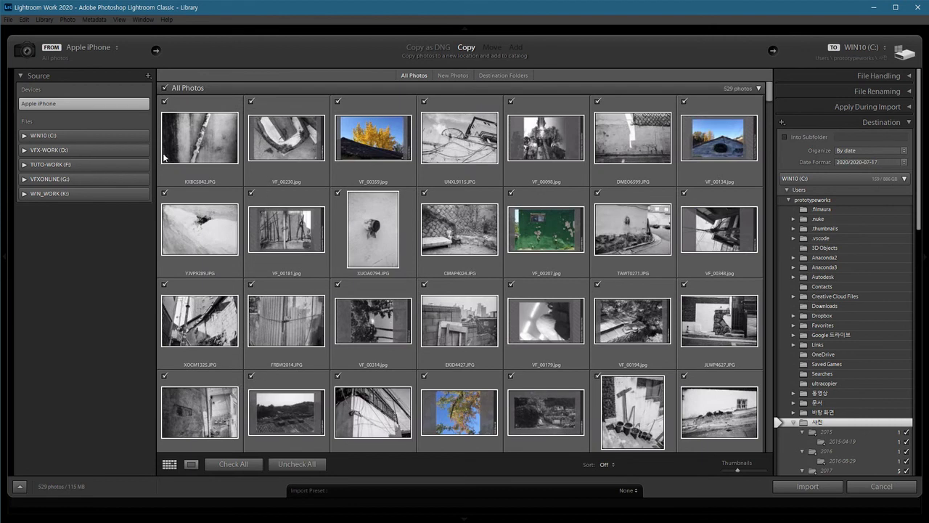
left_click(117, 50)
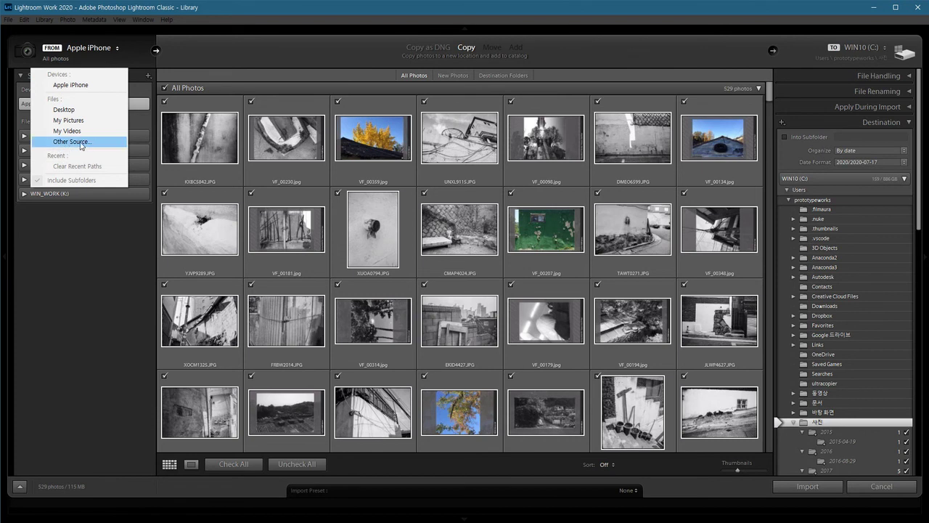
Step: Choose Other Source and select the Photo-datas folder on WIN10 (C:) as the import source
left_click(81, 144)
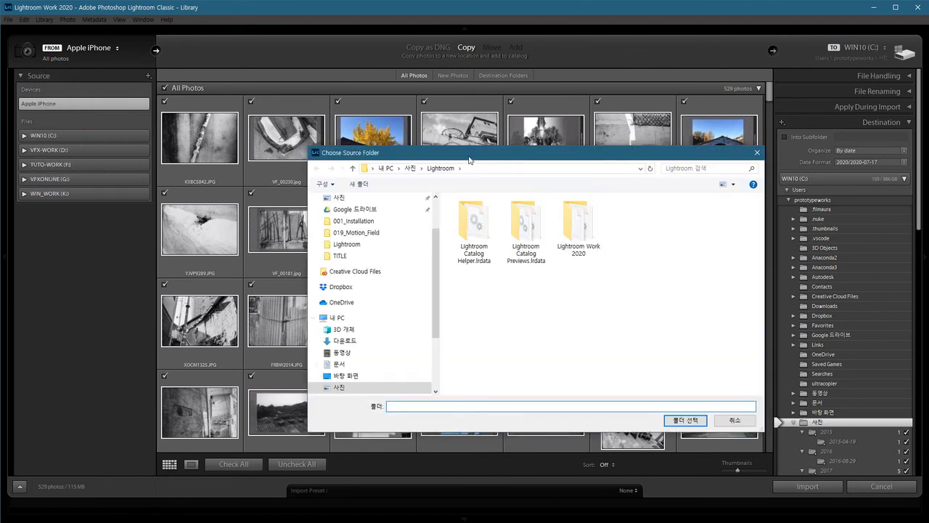
left_click_drag(468, 159, 437, 150)
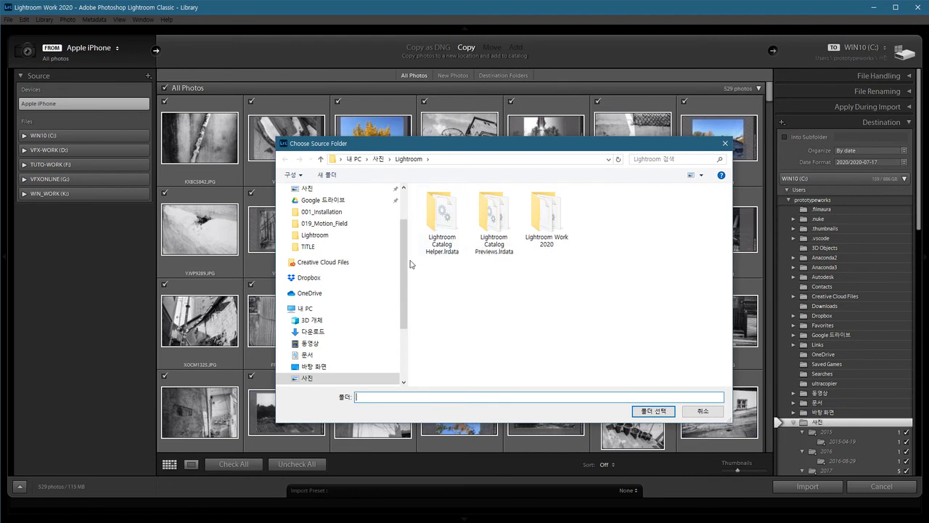
scroll(405, 265, "down", 2)
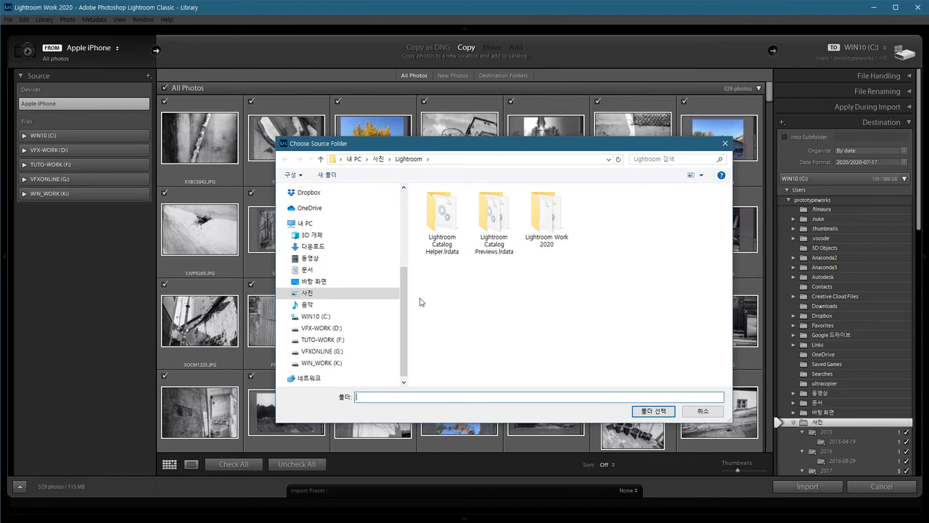
left_click(324, 316)
scroll(579, 331, "down", 2)
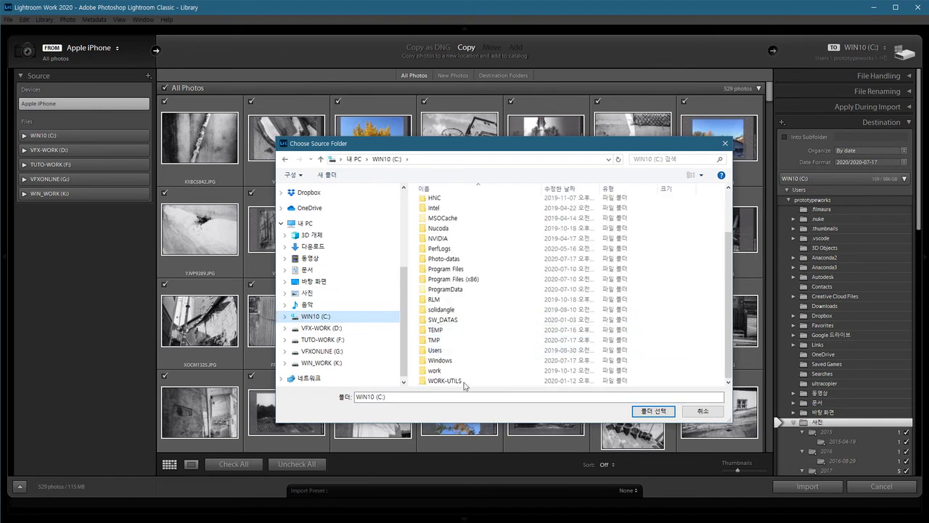
double_click(457, 264)
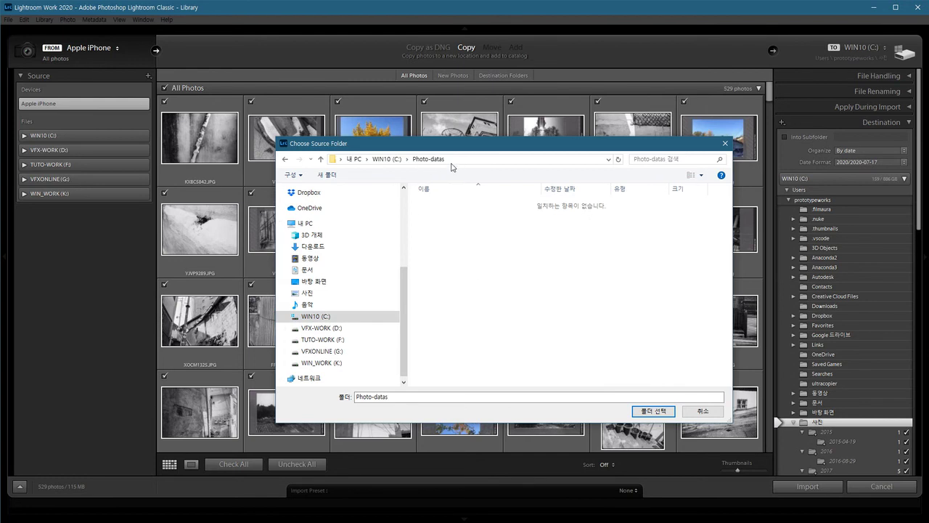
left_click(653, 411)
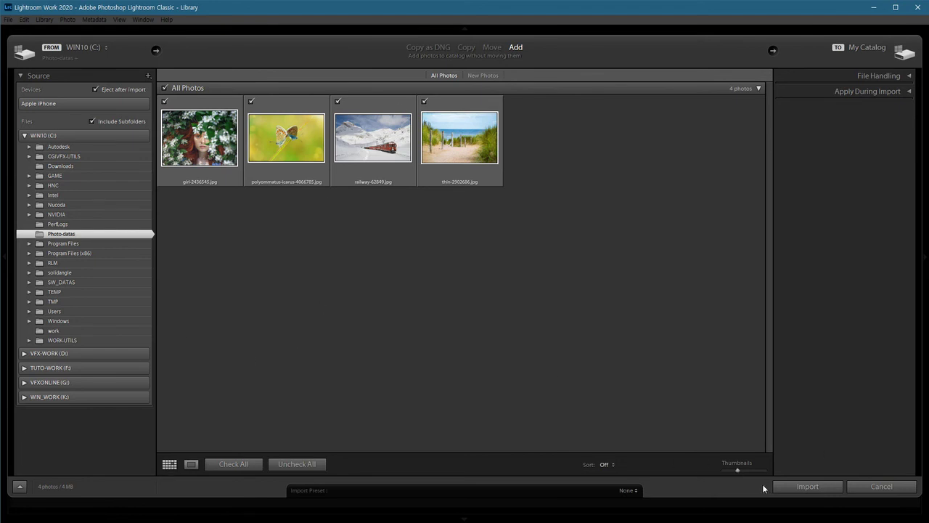
Step: Uncheck all four photos, then check only girl-2436545.jpg and railway-62849.jpg
mouse_move(742, 471)
left_mouse_down()
mouse_move(732, 472)
mouse_move(746, 470)
left_mouse_up()
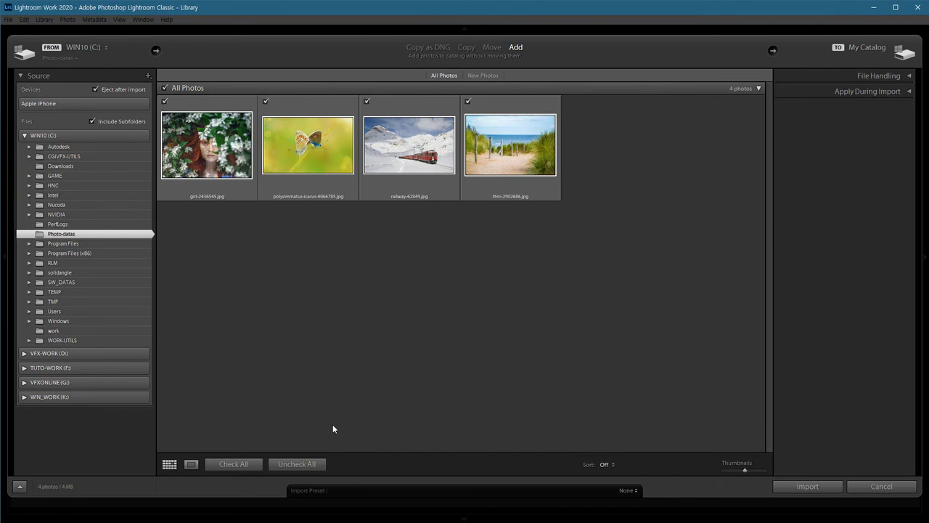
left_click(295, 463)
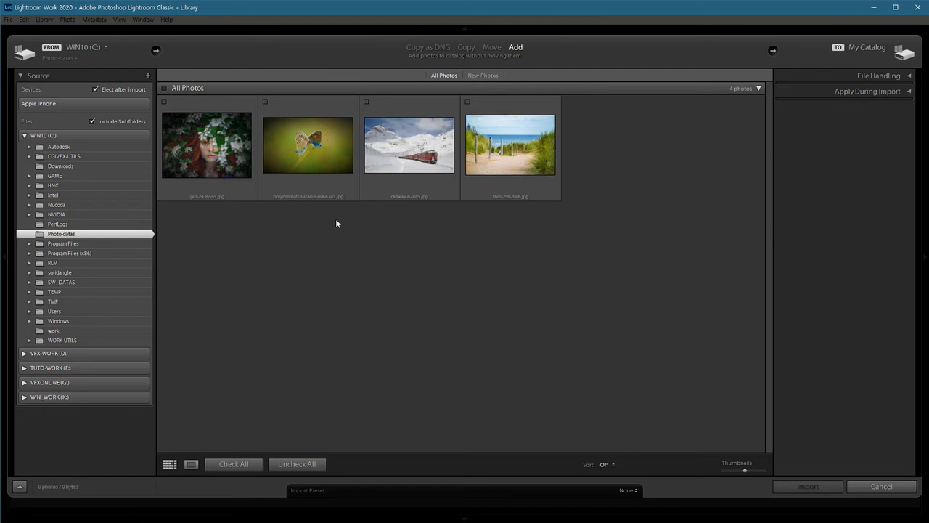
left_click(164, 103)
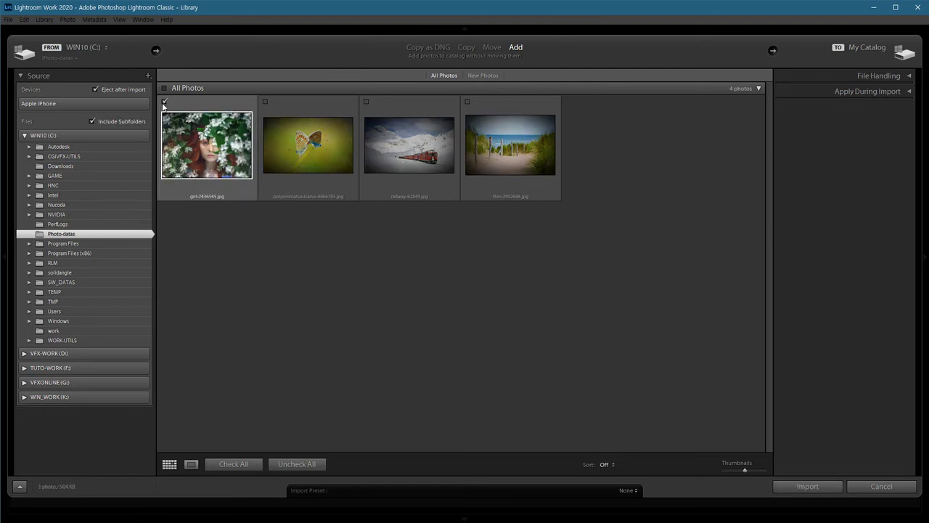
left_click(366, 101)
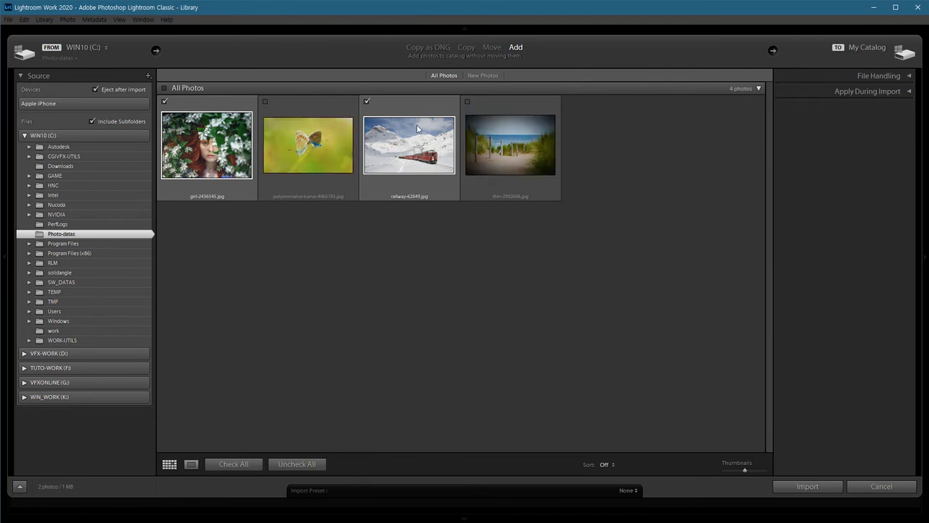
Step: Compare the Move and Add import modes, then settle on Copy
left_click(491, 48)
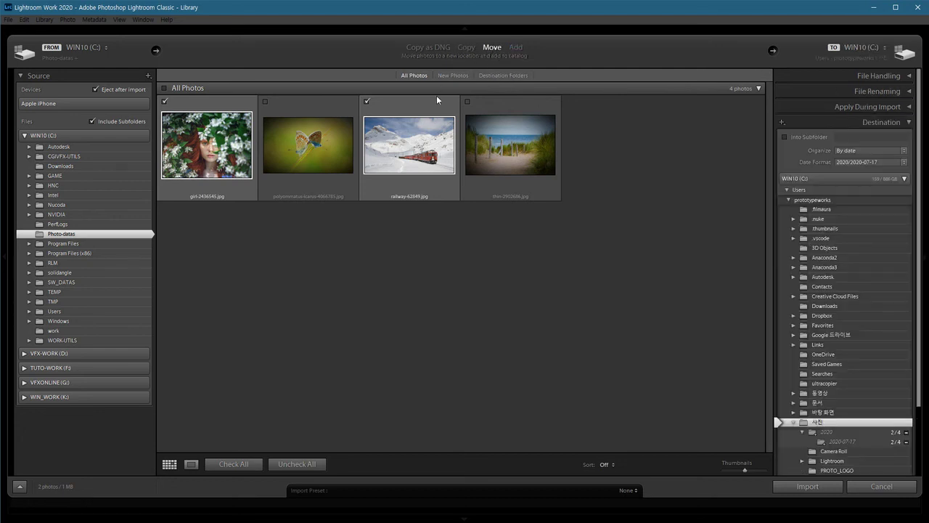
left_click(465, 47)
left_click(515, 47)
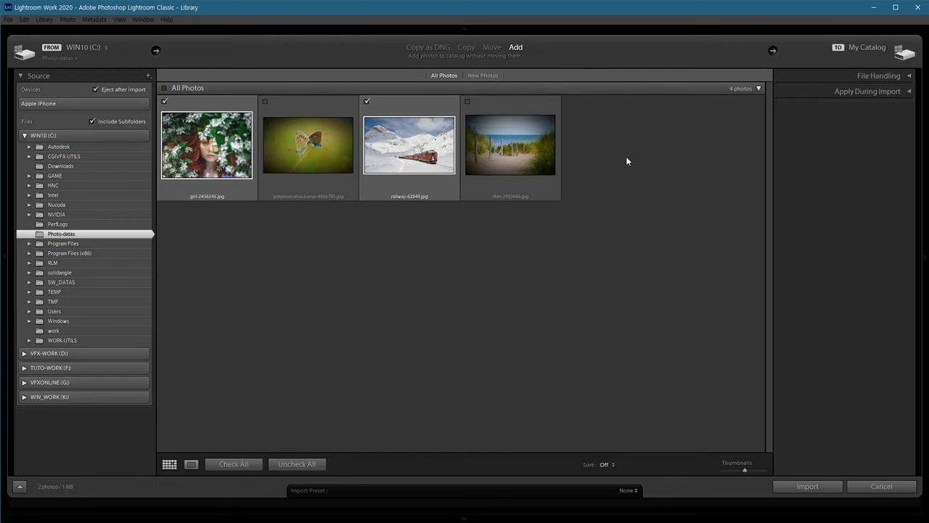
left_click(467, 47)
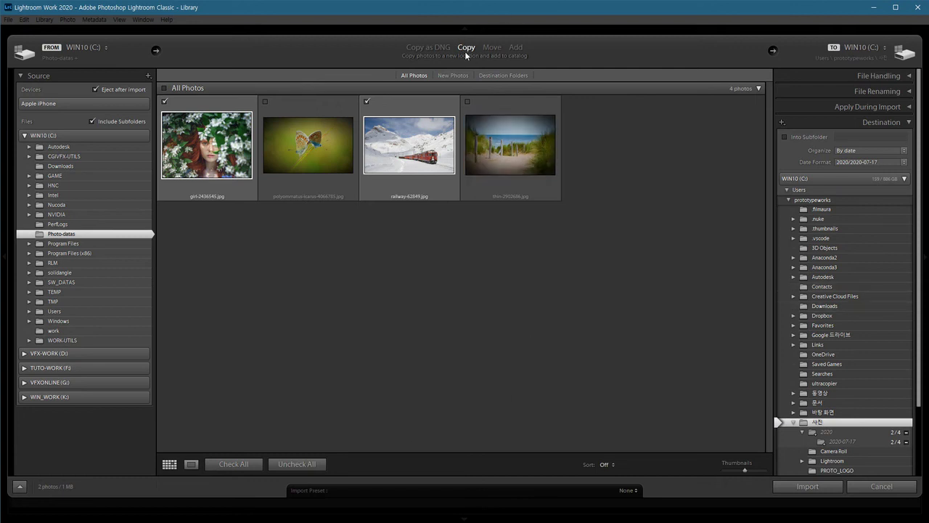
Step: Set TUTO-WORK (F:) as the import destination, previewing a new 2020/2020-07-17 folder
left_click(909, 122)
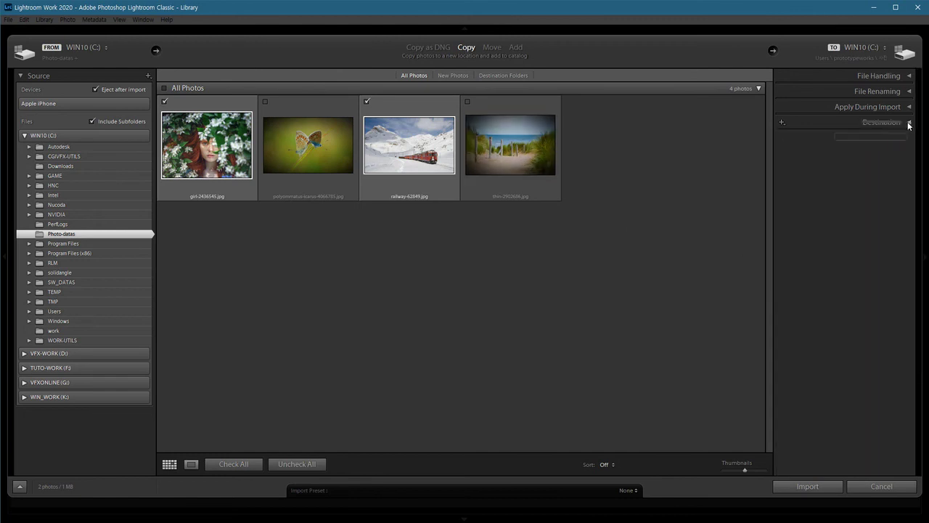
left_click(909, 123)
scroll(916, 103, "down", 1)
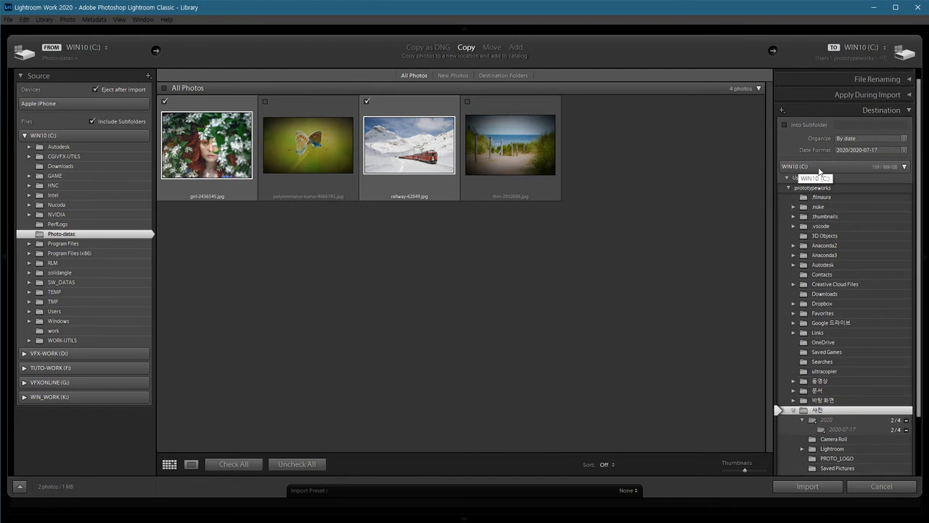
left_click(904, 167)
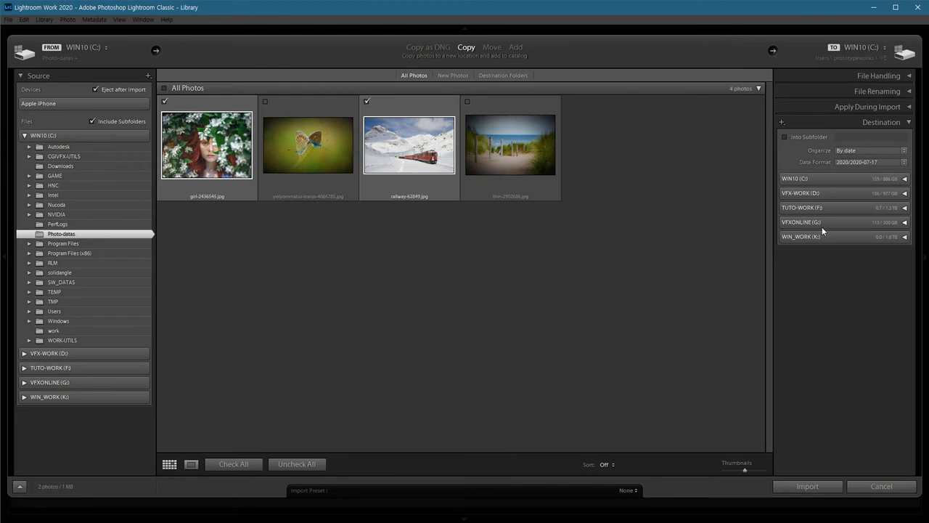
left_click(904, 208)
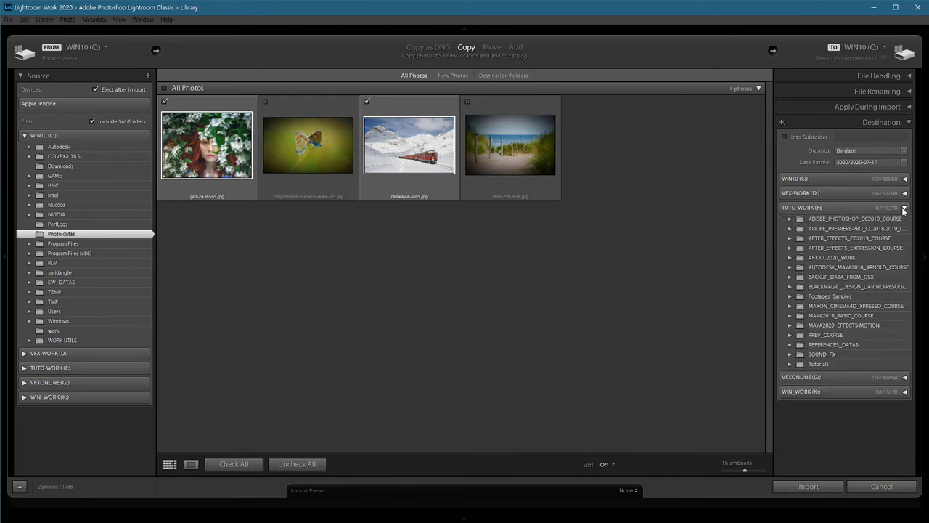
left_click(840, 208)
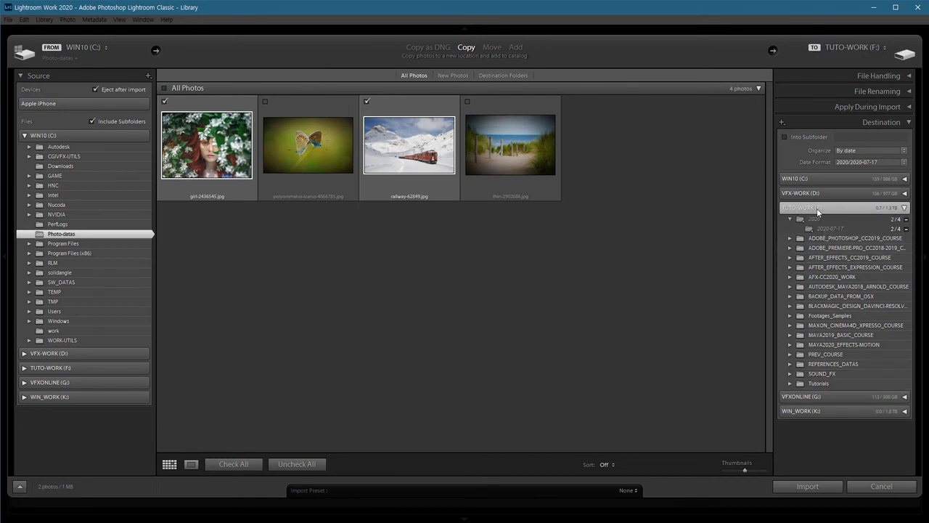
left_click(817, 209)
left_click(817, 210)
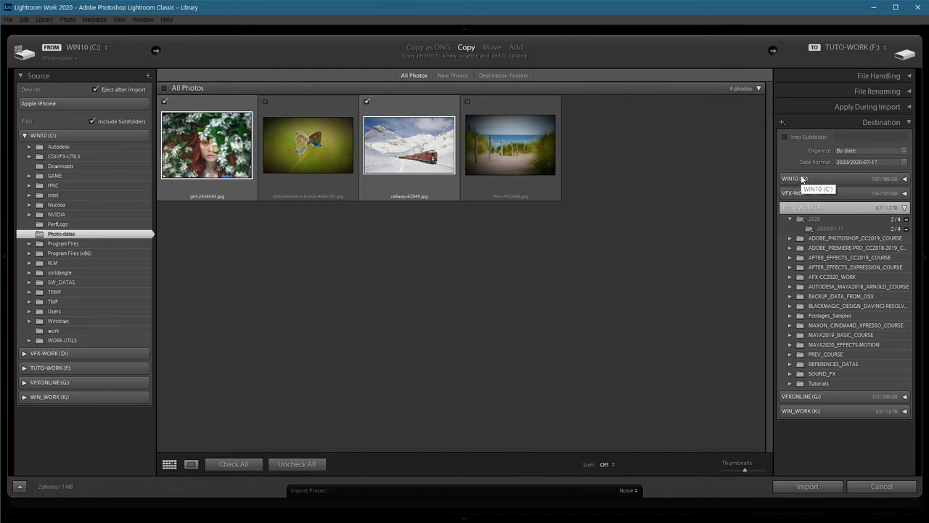
Step: Import into a new 'LR_PHOTOS' subfolder on TUTO-WORK (F:), organized by original folders
left_click(783, 136)
left_click(864, 140)
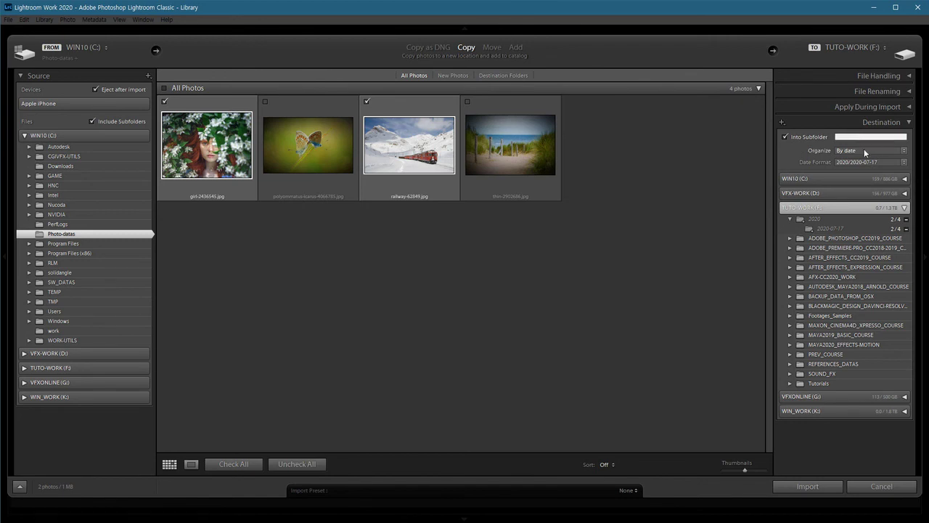
type("LR_")
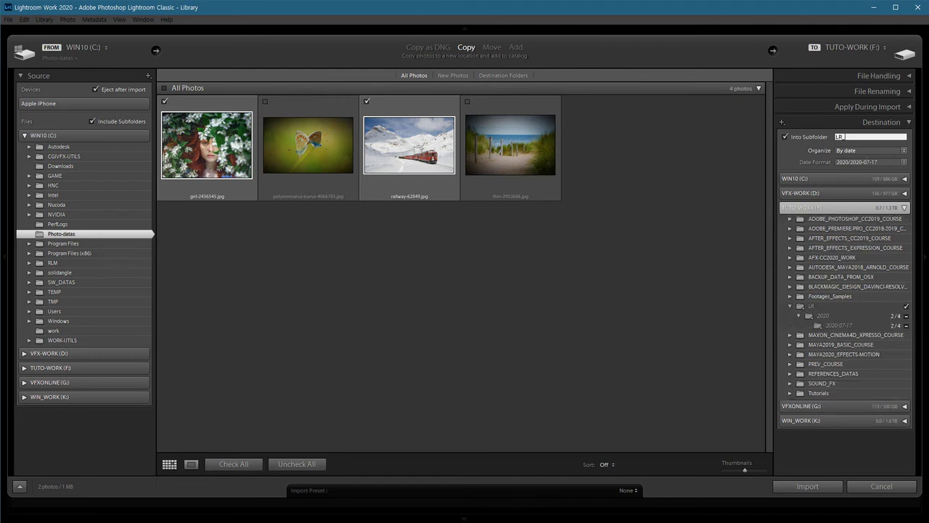
type("PHOTO")
type("S")
left_click_drag(868, 135, 832, 132)
left_click(859, 149)
key("Escape")
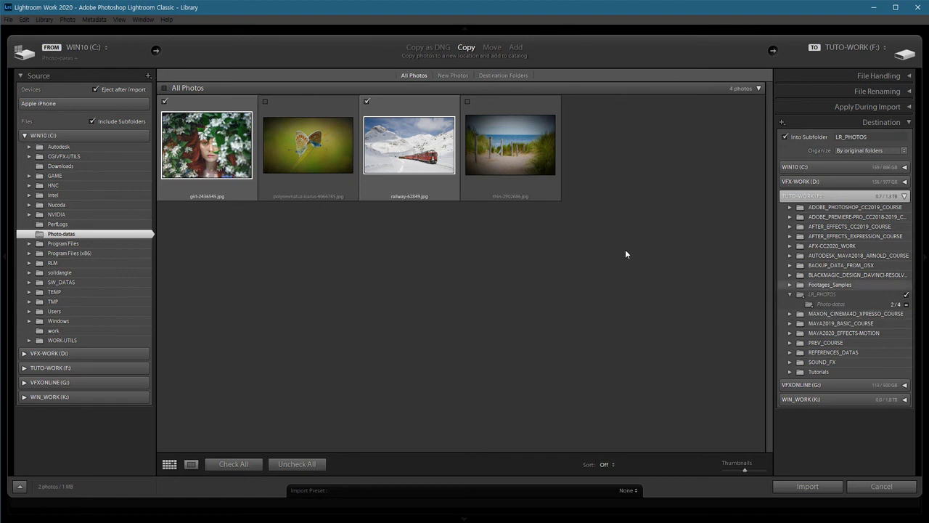
Step: Organize the LR_PHOTOS import by date with the 2020/07-17 date folder format
left_click(854, 151)
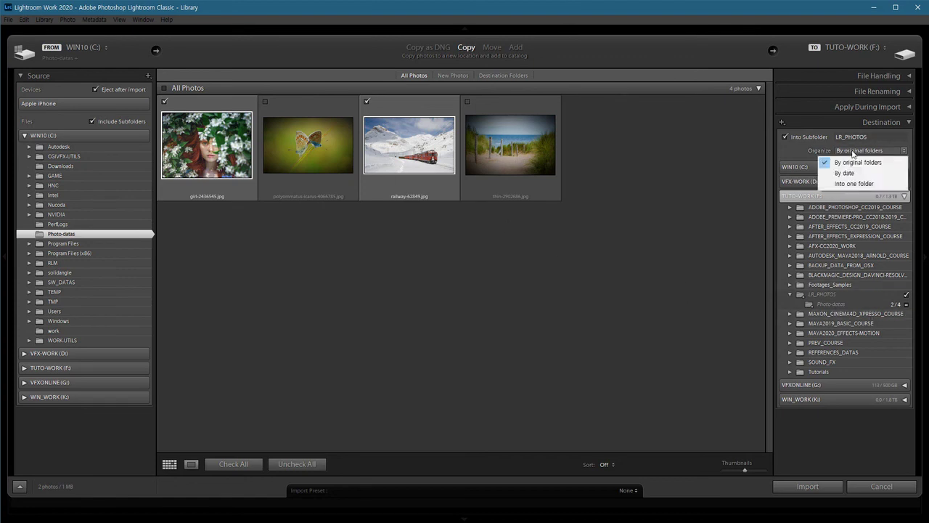
left_click(856, 184)
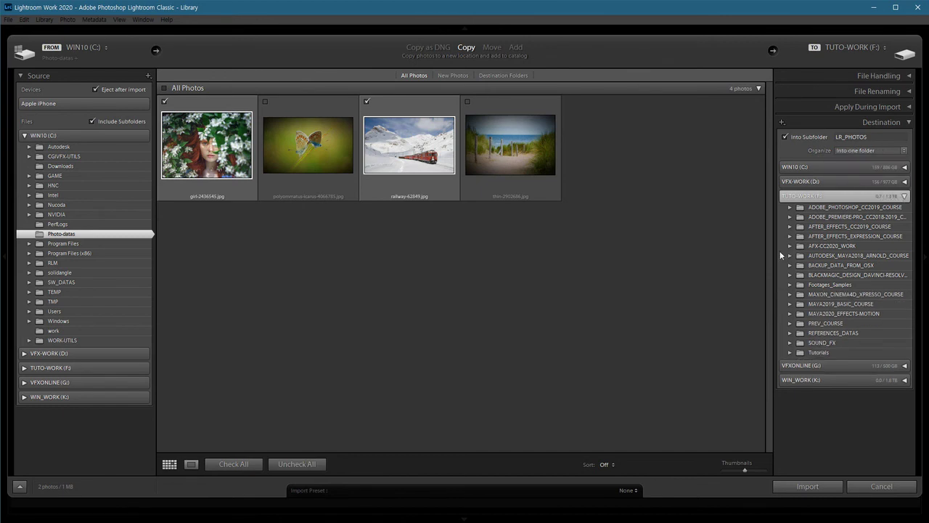
left_click(871, 136)
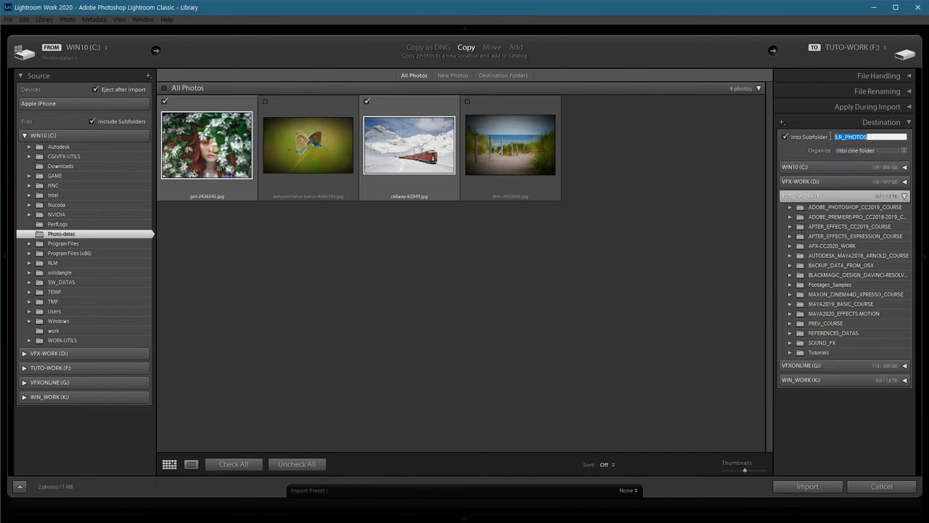
left_click(865, 151)
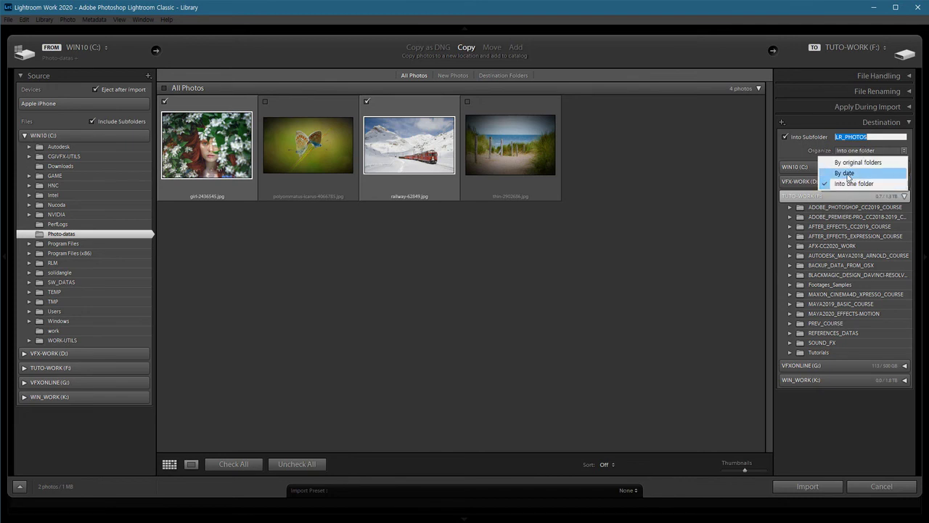
left_click(847, 172)
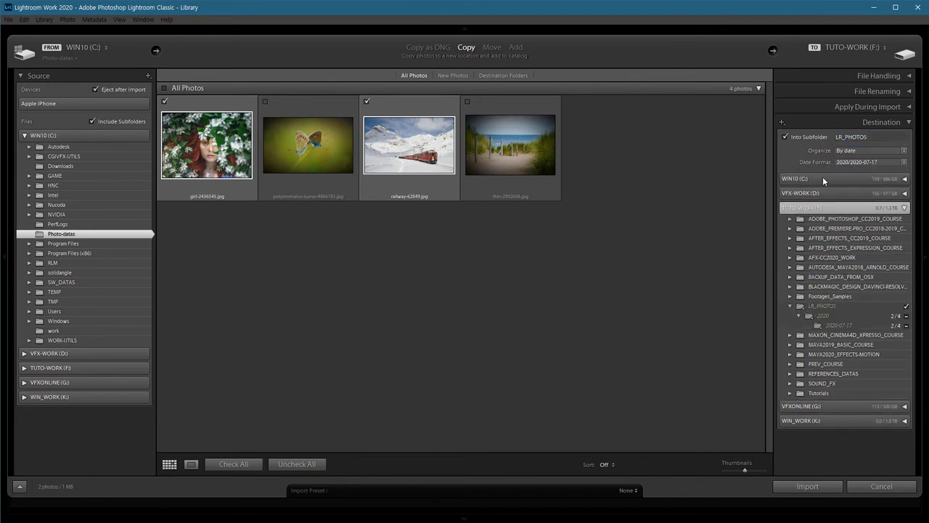
left_click(905, 162)
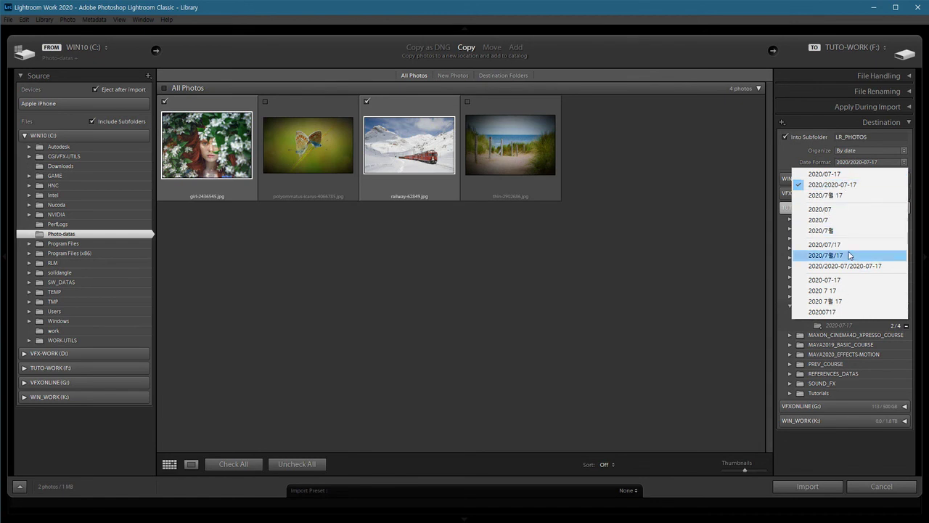
left_click(837, 174)
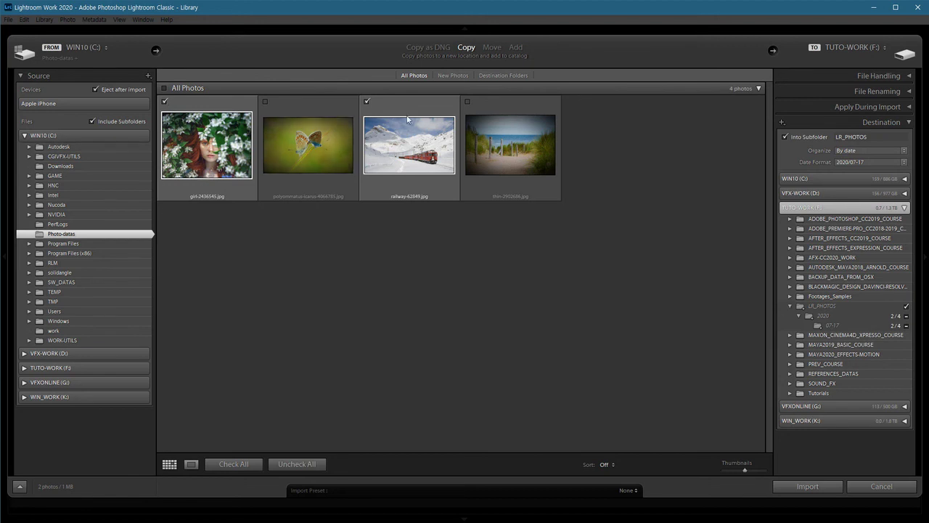
Step: Import the two checked photos and show the imported folder's drive F in File Explorer
left_click(795, 487)
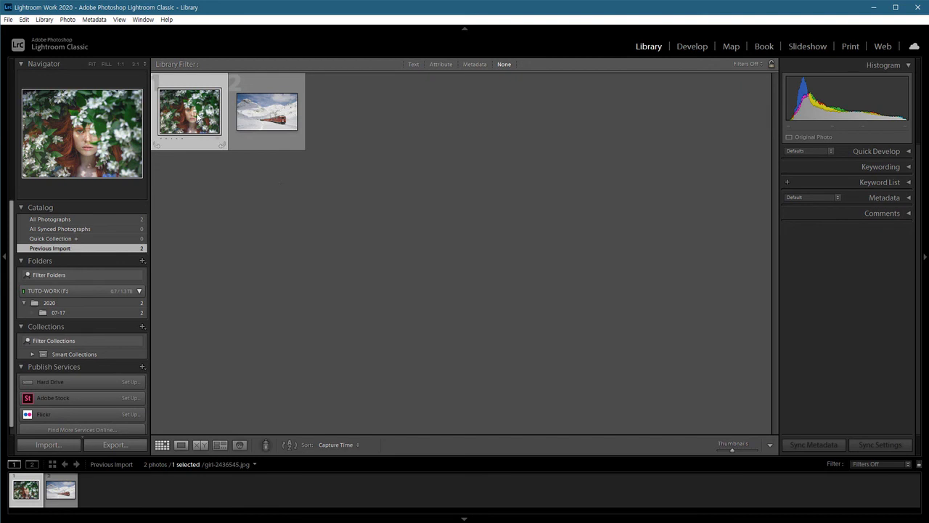
left_click(237, 283)
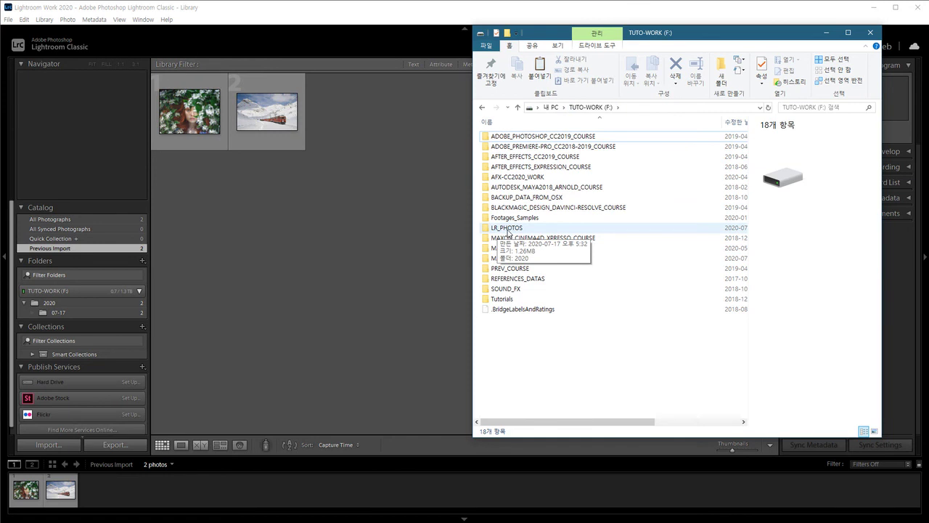
Step: Confirm both JPGs are in LR_PHOTOS > 2020 > 07-17, then close Explorer and reopen Import
double_click(508, 228)
double_click(501, 138)
double_click(499, 138)
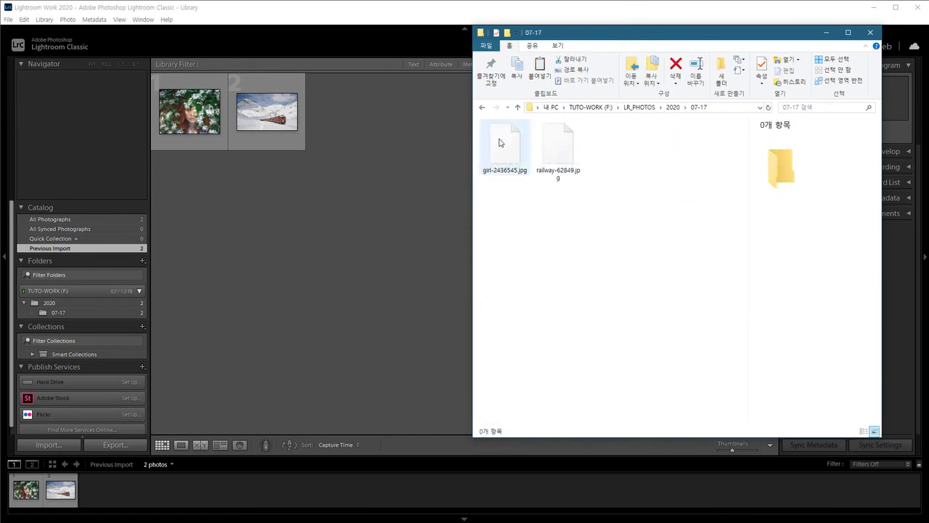
left_click_drag(623, 254, 492, 138)
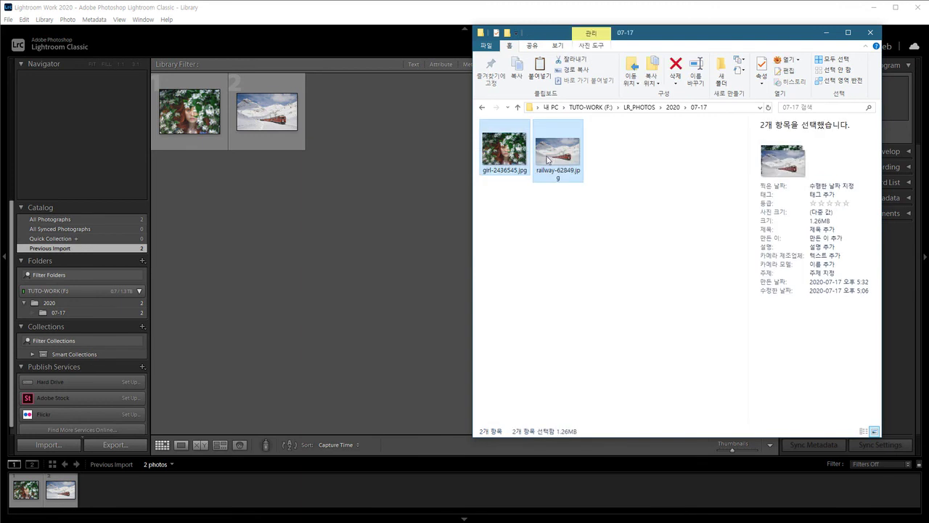
left_click(575, 221)
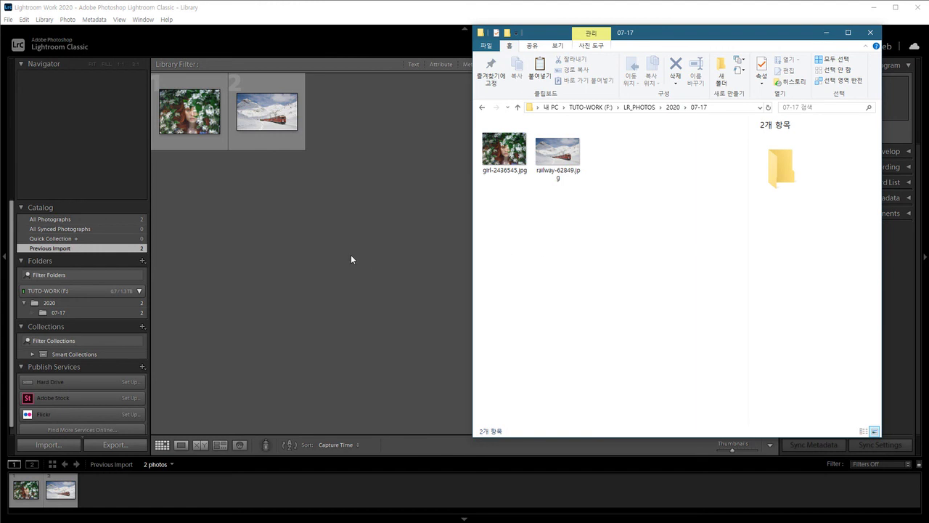
left_click(304, 334)
left_click(49, 444)
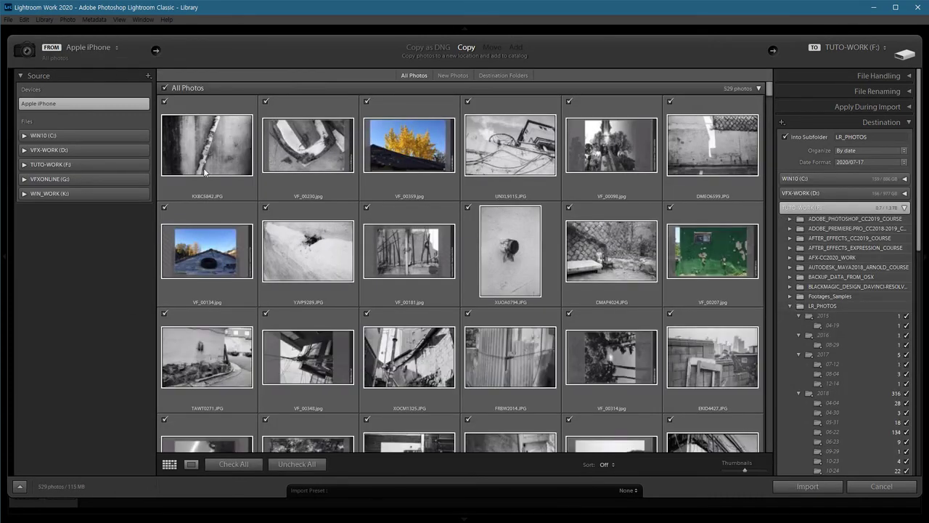
Step: Keep Apple iPhone as the import source and uncheck all photos
left_click(116, 47)
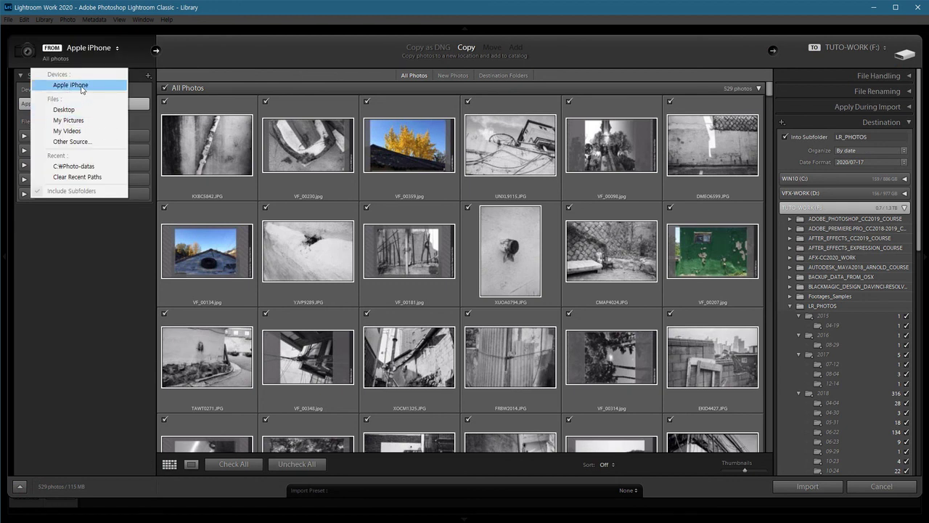
left_click(81, 87)
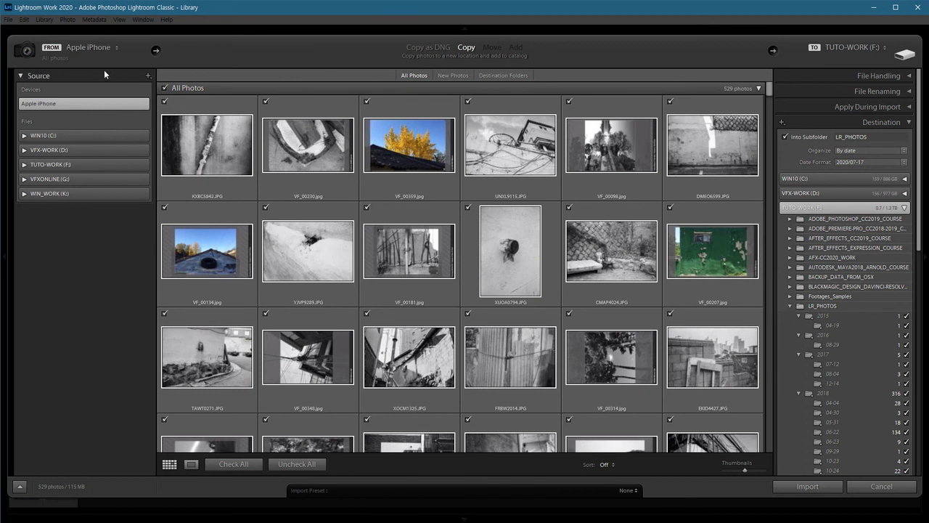
left_click(307, 465)
Step: Check only VF_00359, XUOA0794 and WMND5776 for import
left_click(366, 102)
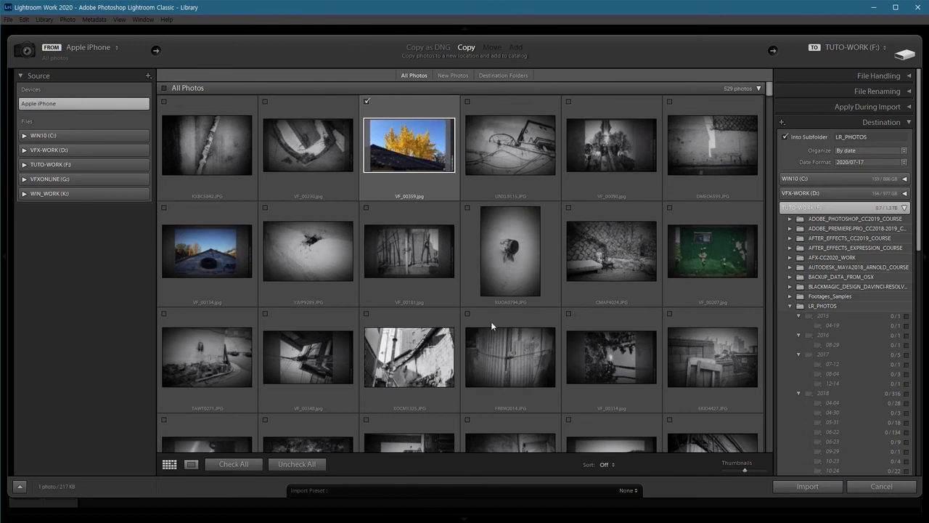
left_click(468, 208)
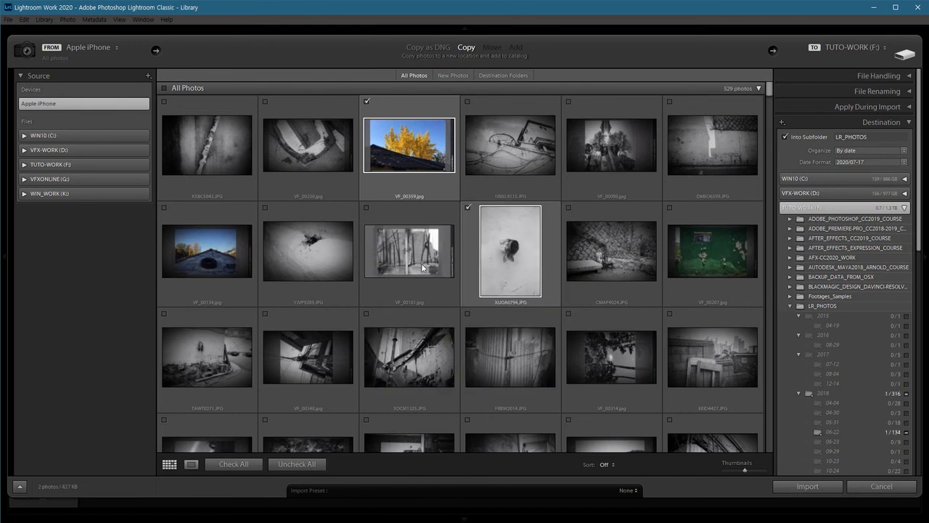
scroll(422, 267, "down", 2)
scroll(422, 267, "down", 2)
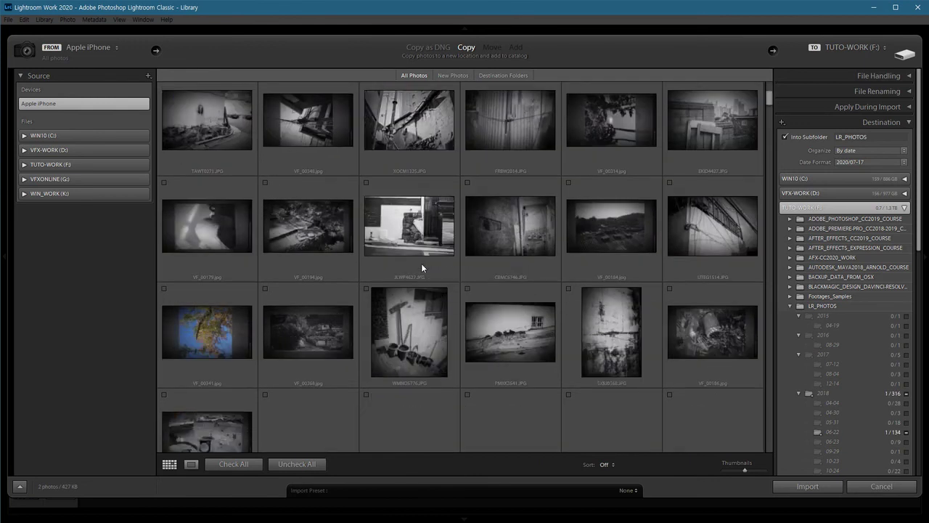
left_click(415, 330)
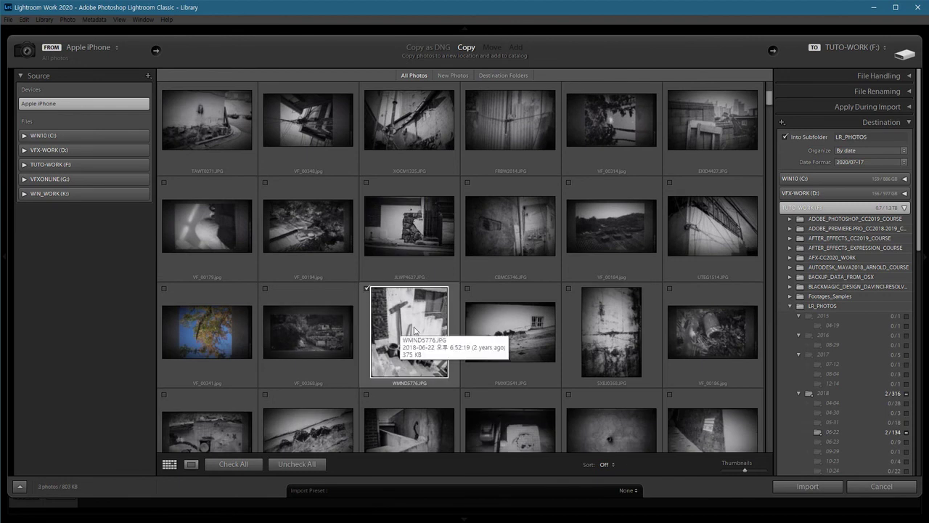
scroll(417, 290, "up", 3)
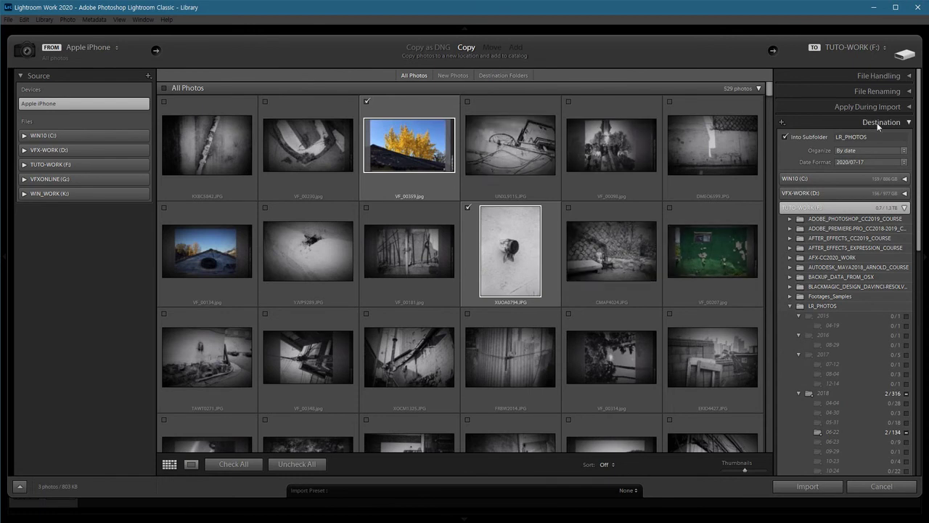
scroll(849, 158, "down", 1)
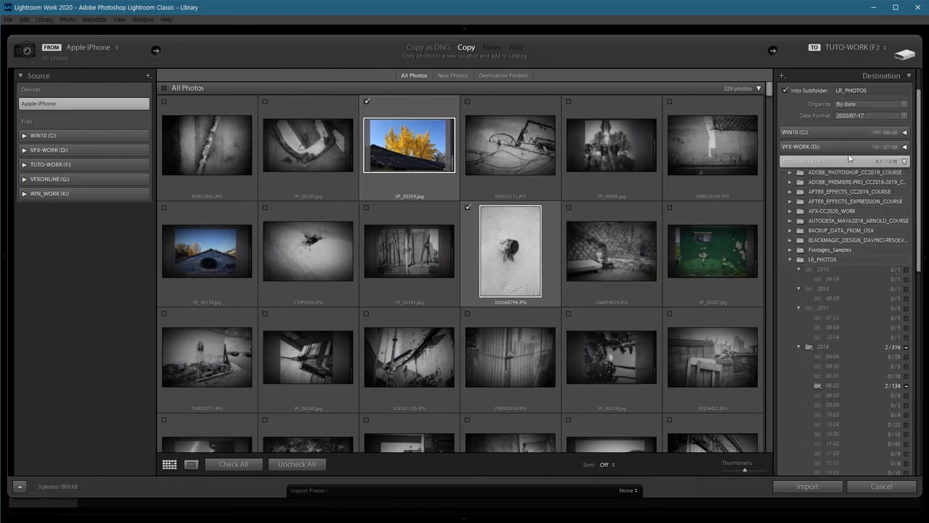
scroll(902, 190, "up", 1)
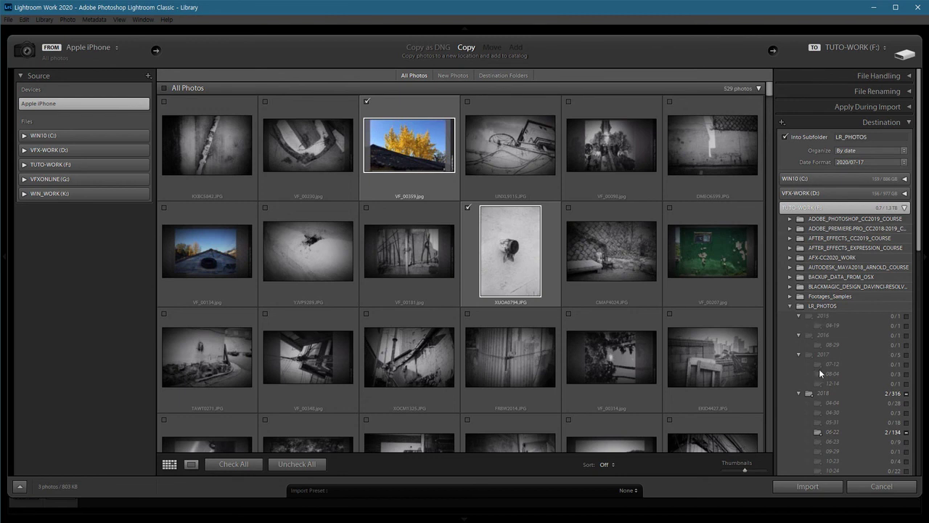
Step: Set the destination to LR_PHOTOS with an 'iPhone' subfolder
left_click(828, 306)
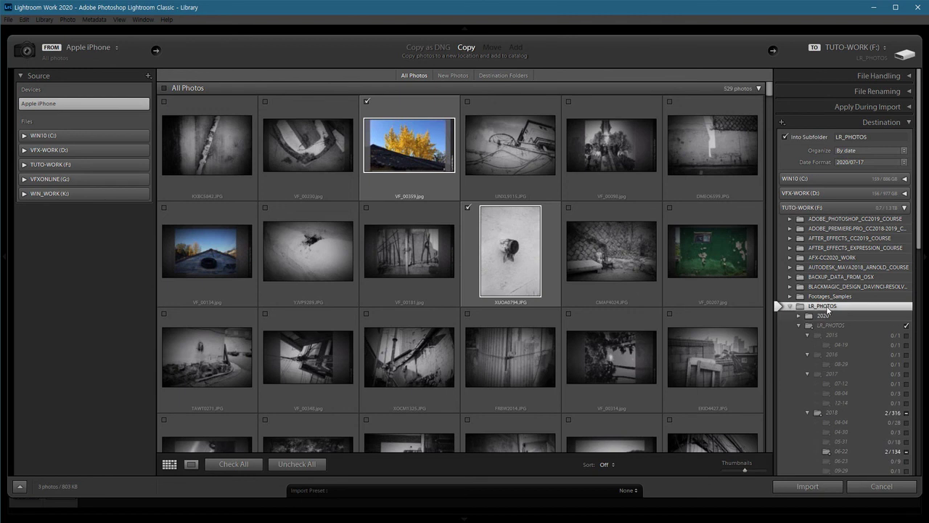
left_click(879, 136)
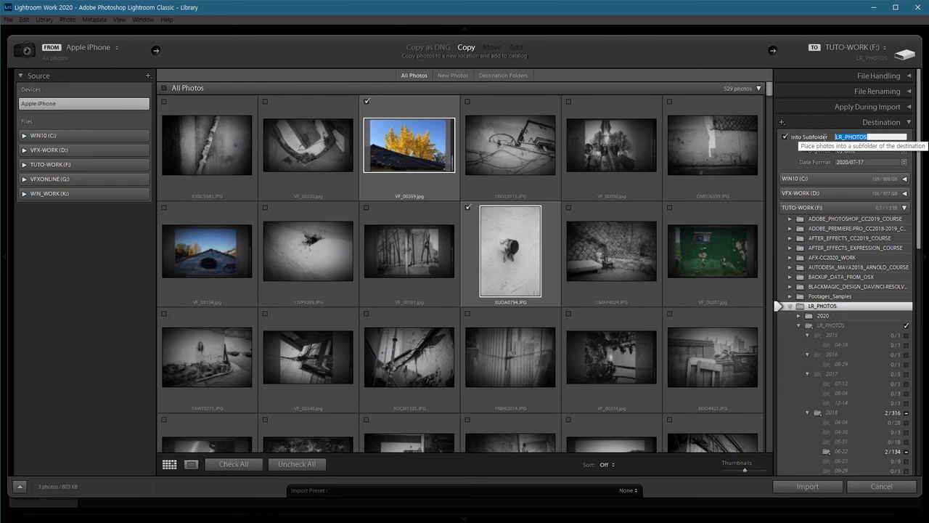
type("iPhon")
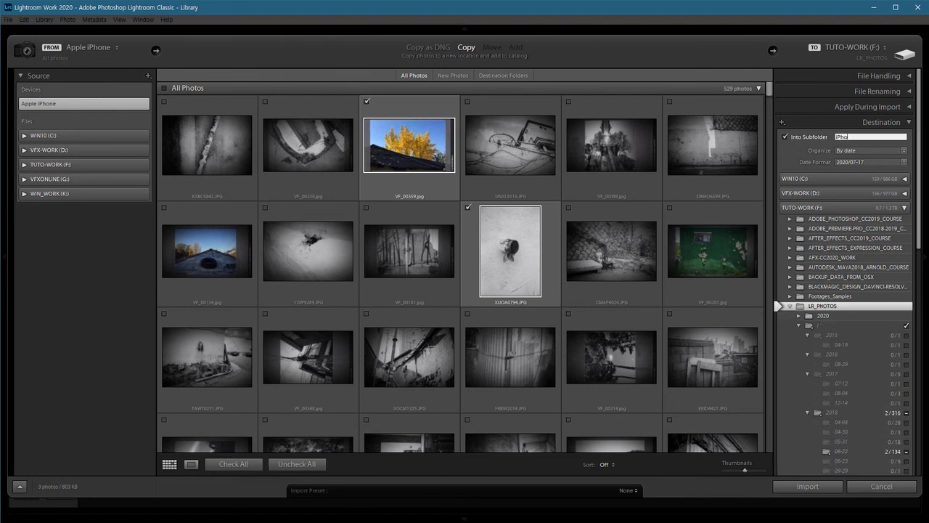
type("e")
left_click(831, 330)
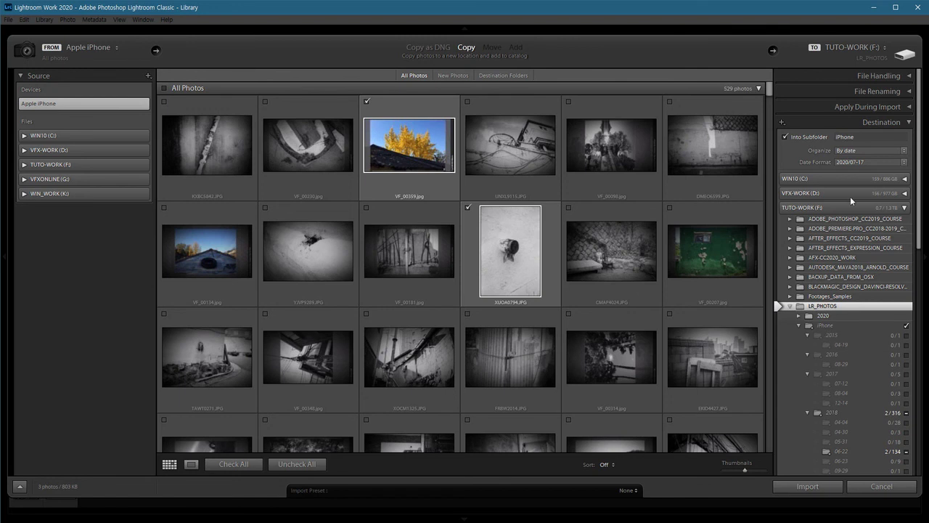
Step: Organize by date with the 2020/07-17 format and import the three photos
left_click(846, 150)
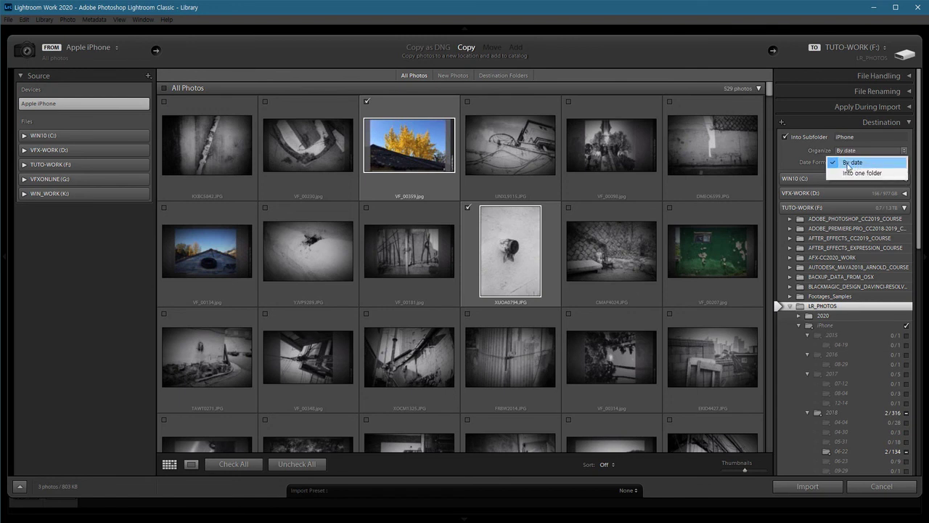
left_click(853, 164)
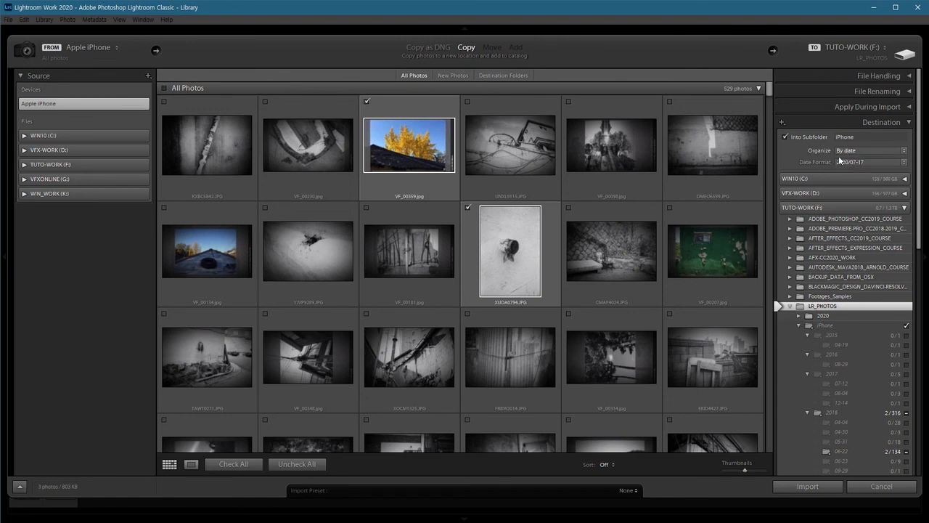
left_click(855, 162)
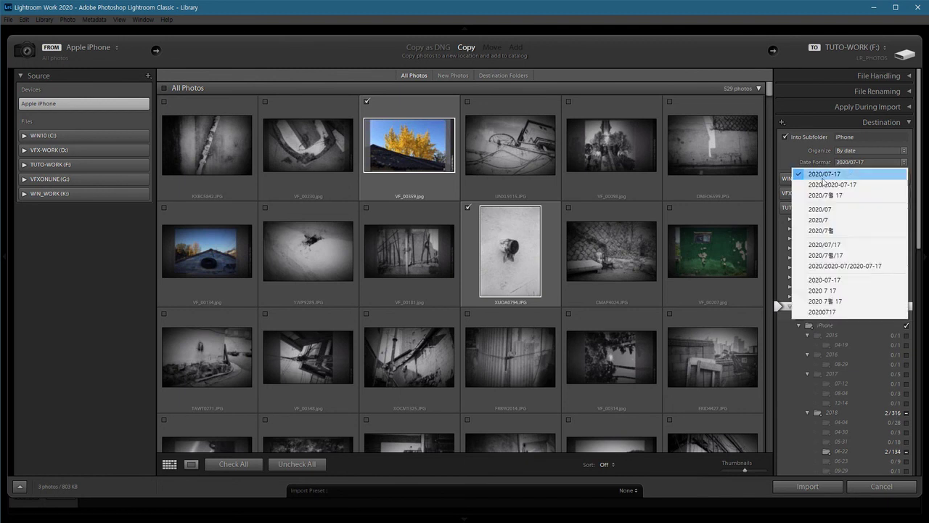
left_click(841, 174)
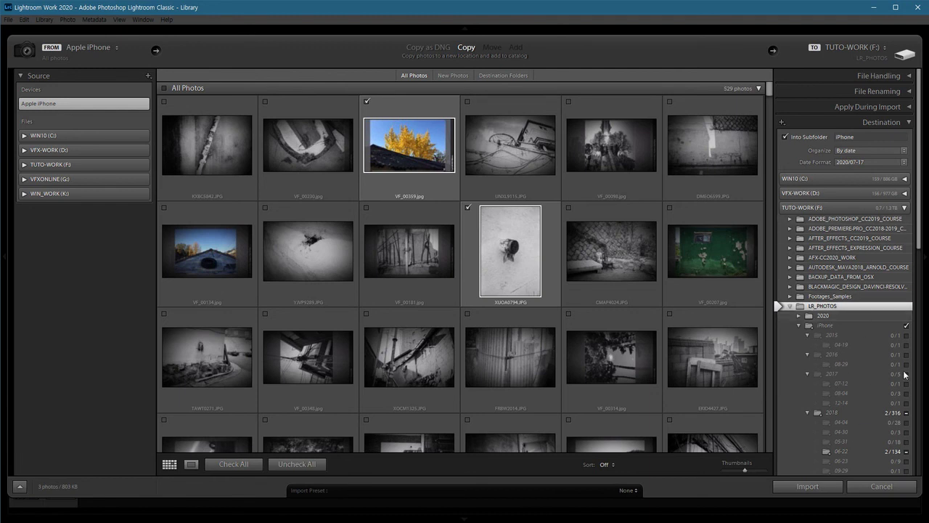
left_click(808, 487)
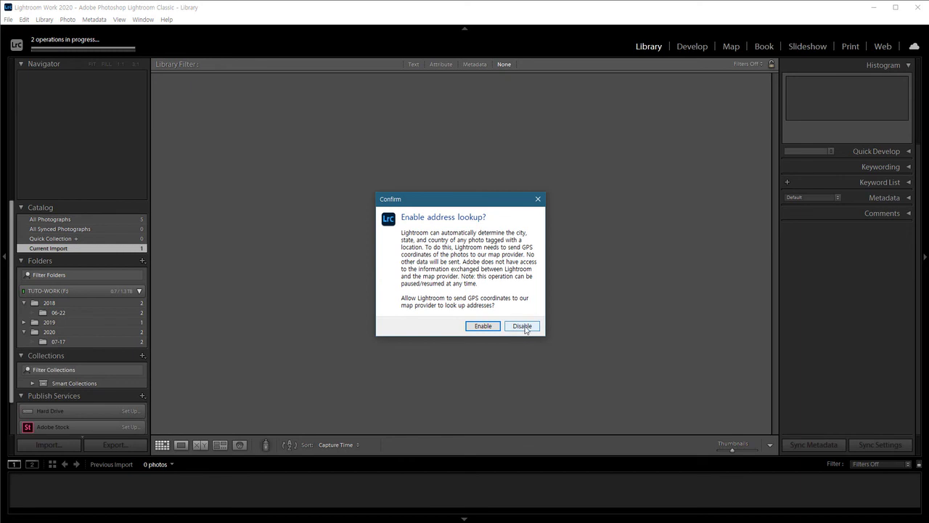
Step: Disable address lookup and let the iPhone photo import finish
left_click(524, 328)
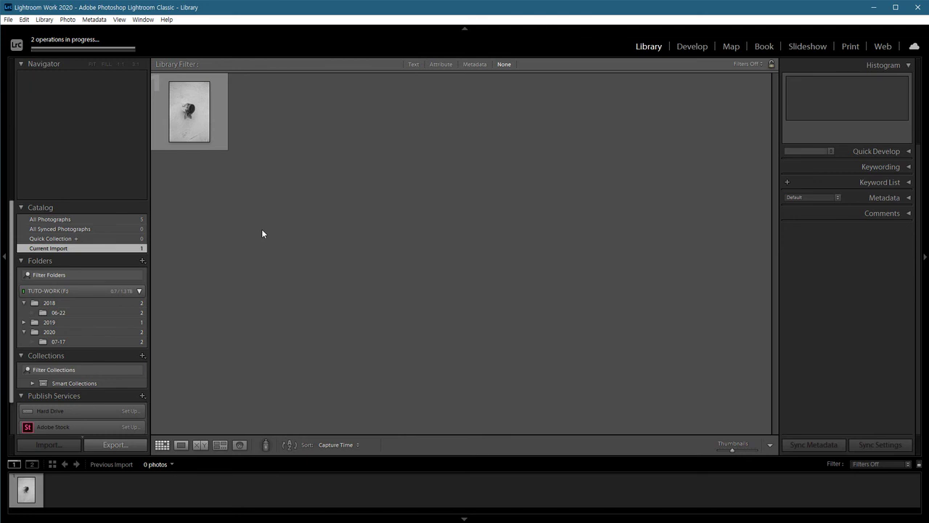
left_click(35, 51)
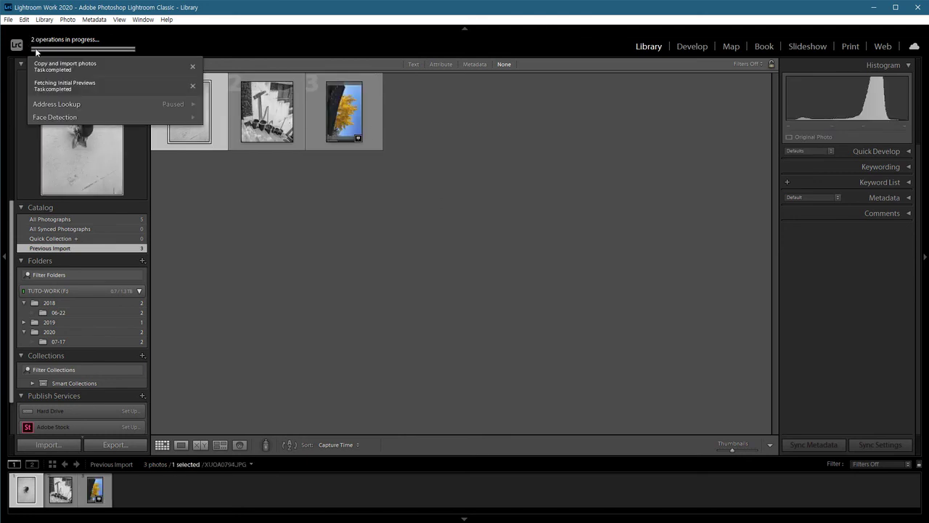
left_click(241, 218)
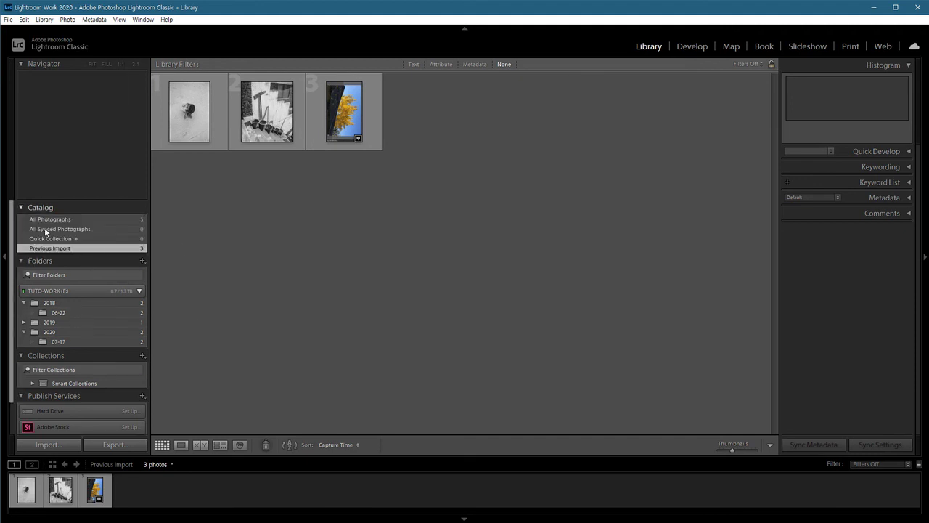
left_click(21, 262)
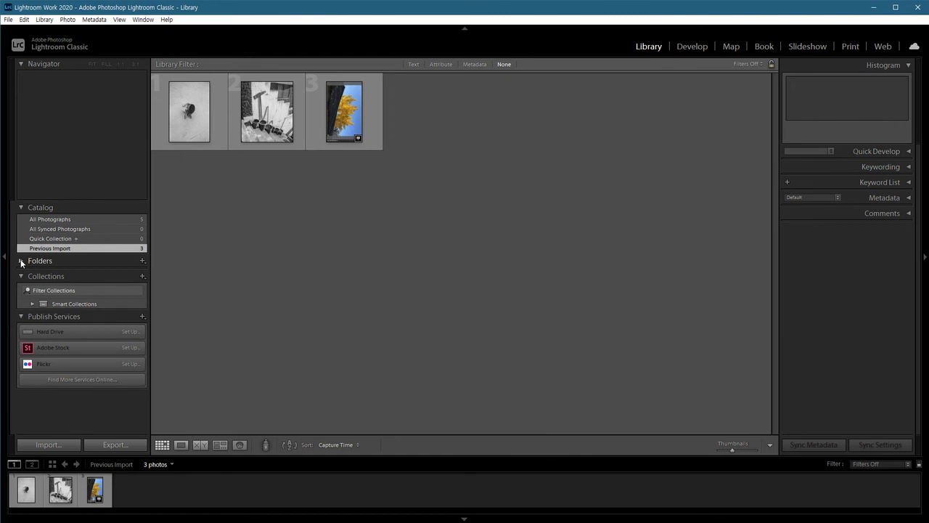
Step: Browse the new 2018/06-22, 2019/11-09 and 2020/07-17 folders in the Folders panel
left_click(21, 261)
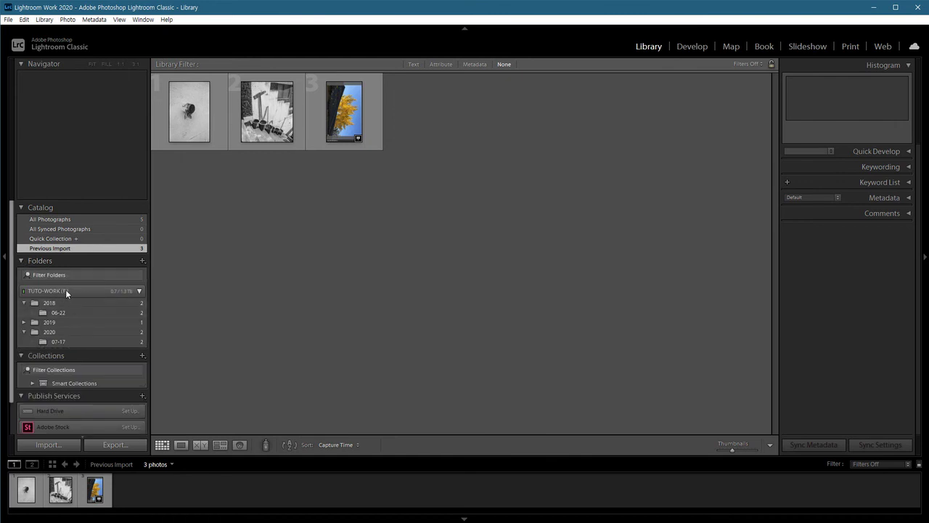
left_click(66, 290)
left_click(139, 290)
left_click(56, 303)
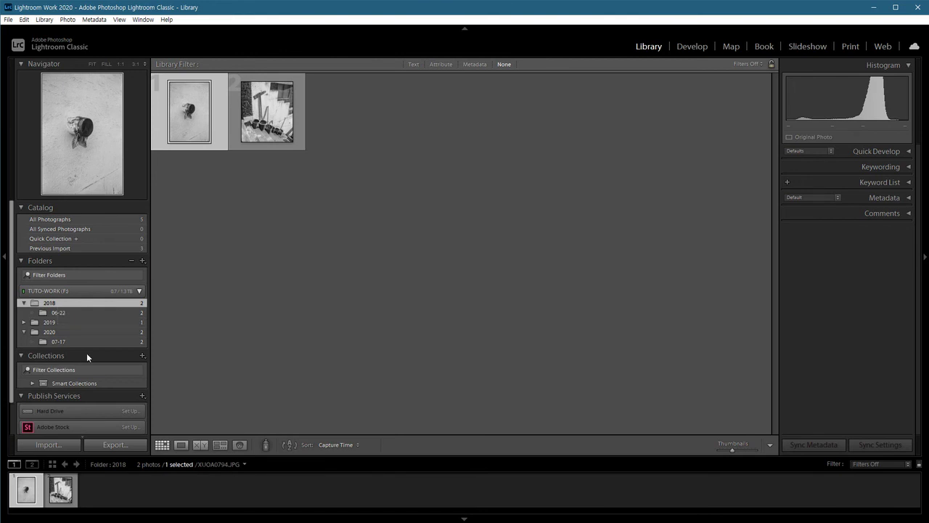
left_click(69, 314)
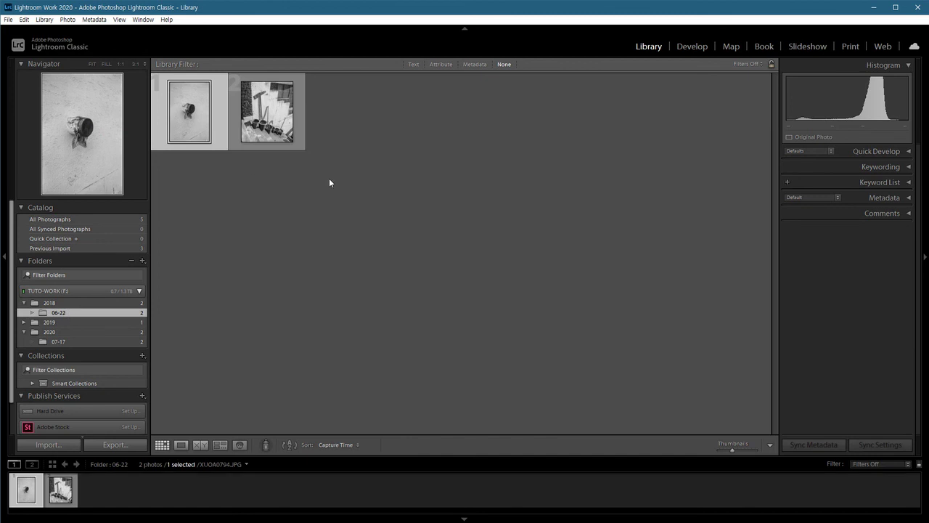
left_click(50, 323)
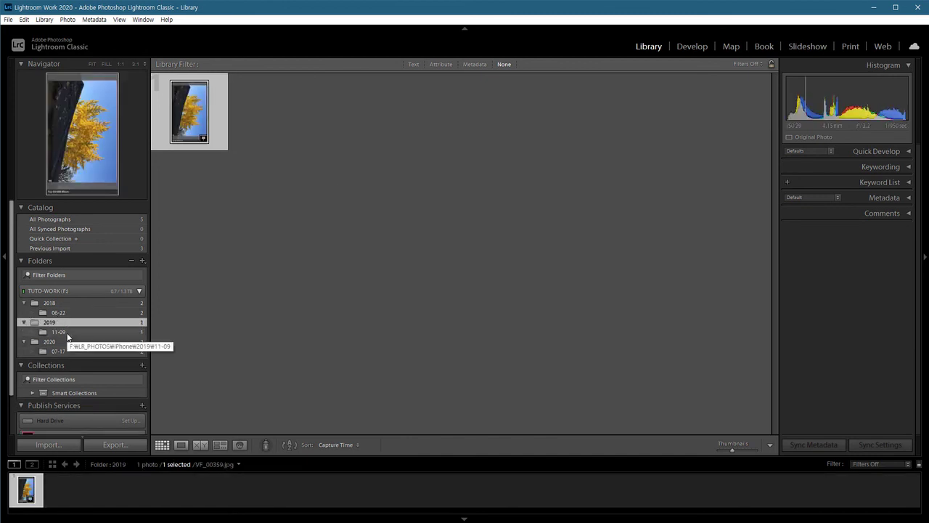
left_click(66, 333)
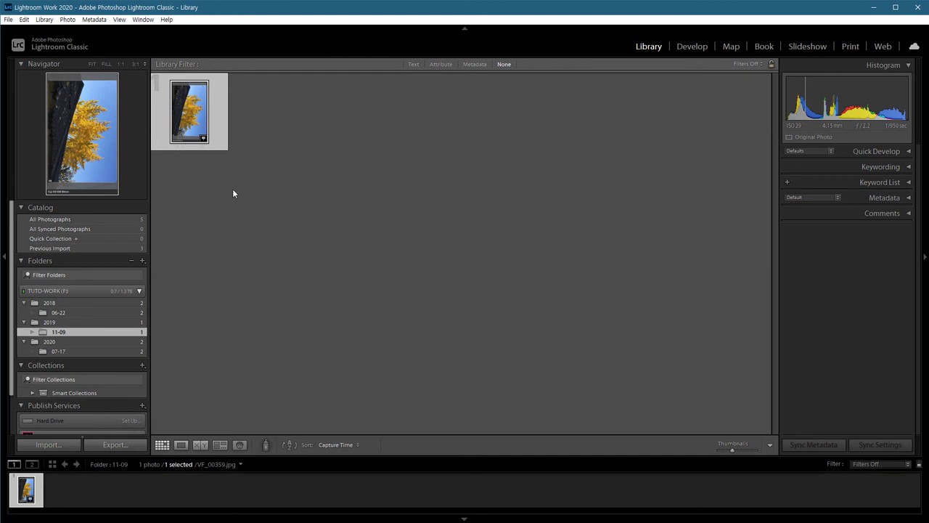
left_click(76, 341)
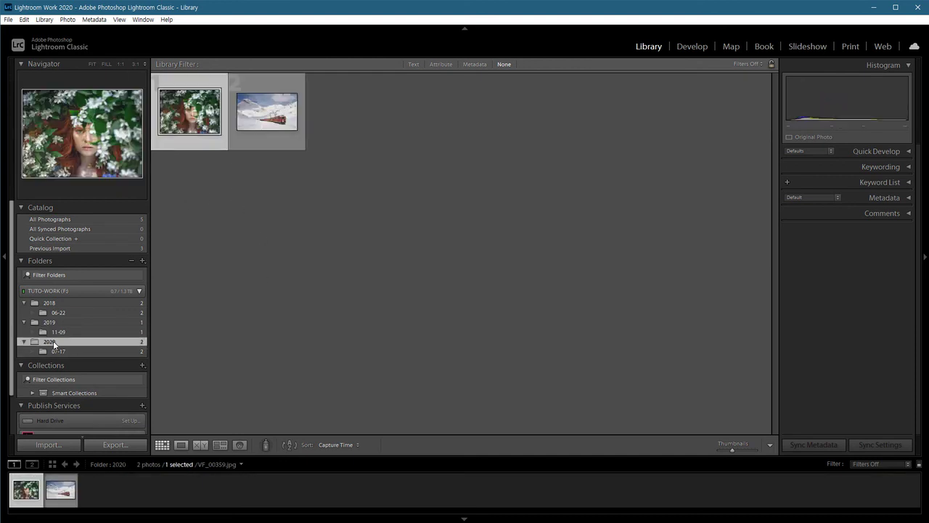
left_click(65, 351)
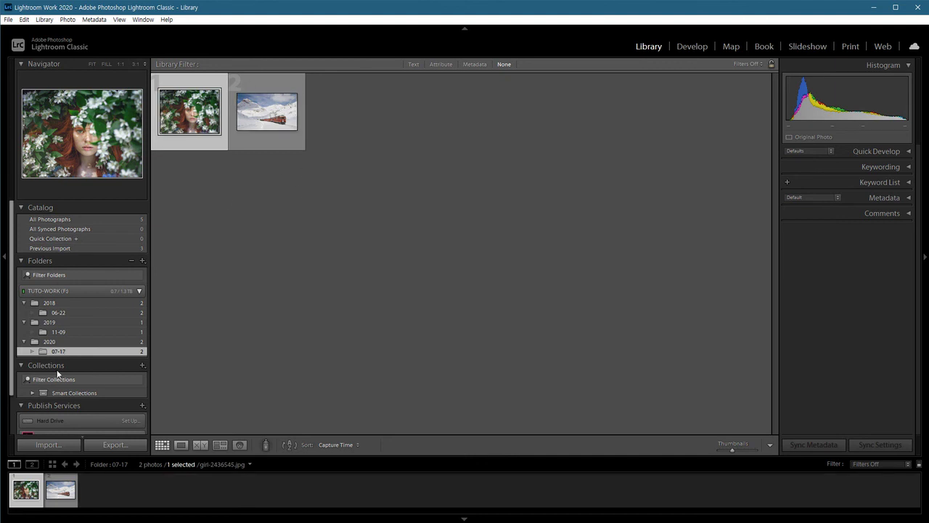
Step: Revisit the 11-09, 2018, 2019 and 2020 folders, ending on 2018's two photos
left_click(70, 333)
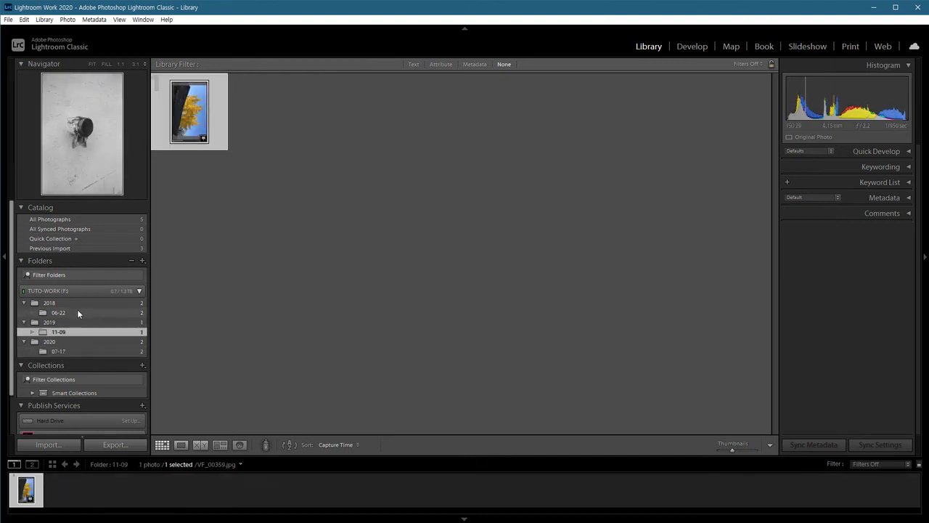
left_click(77, 304)
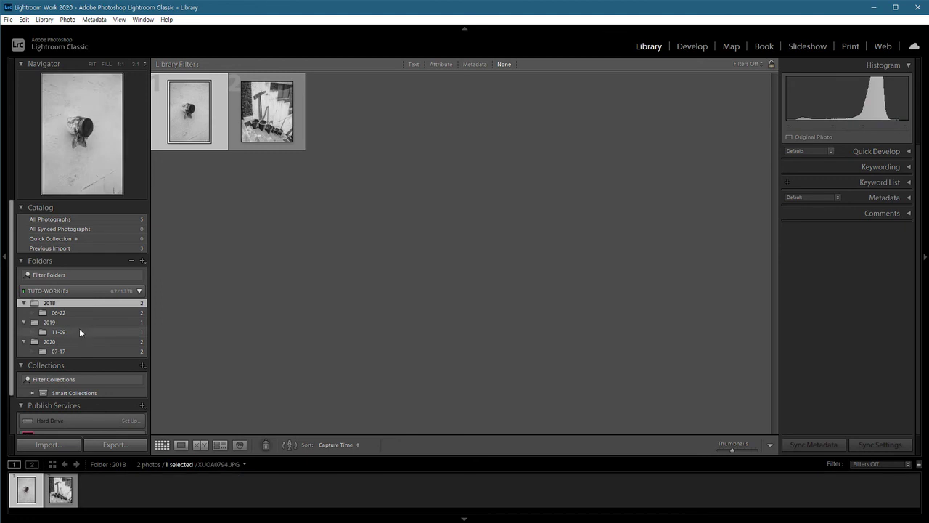
left_click(80, 322)
left_click(84, 342)
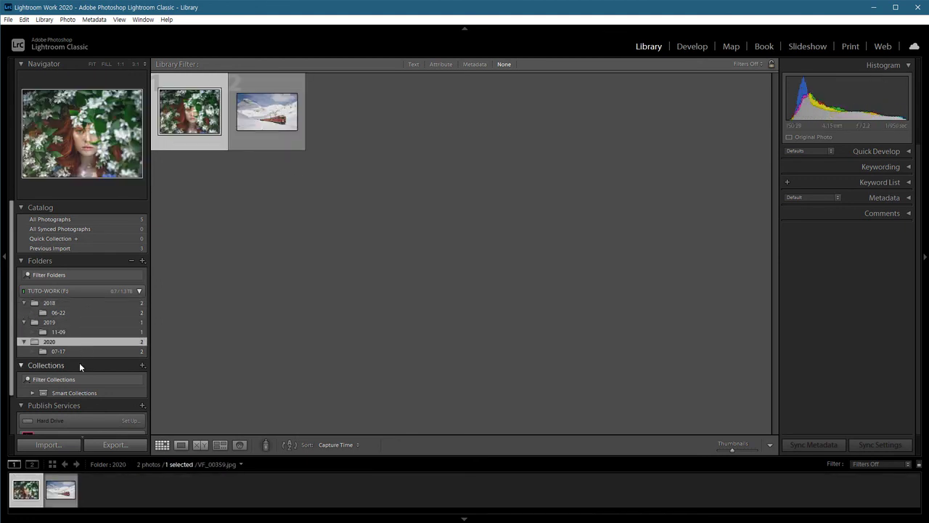
left_click(345, 91)
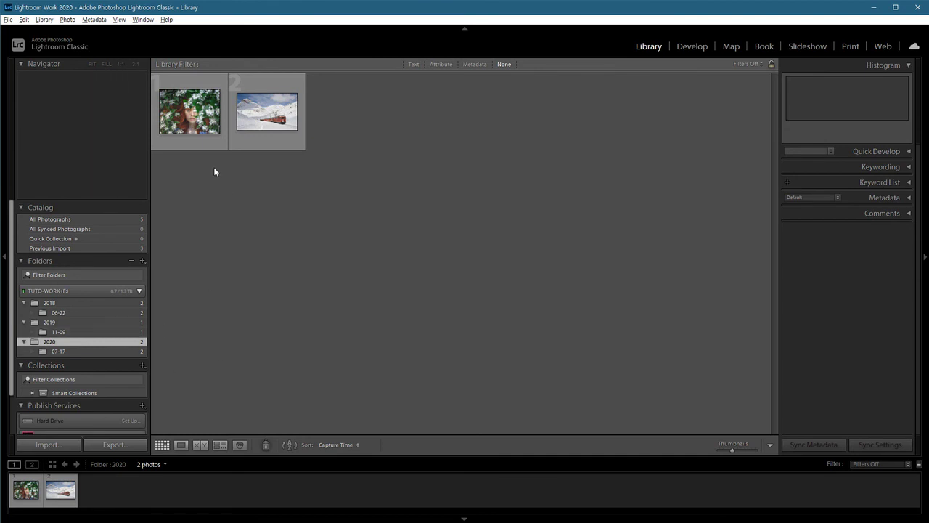
left_click(198, 125)
left_click(47, 302)
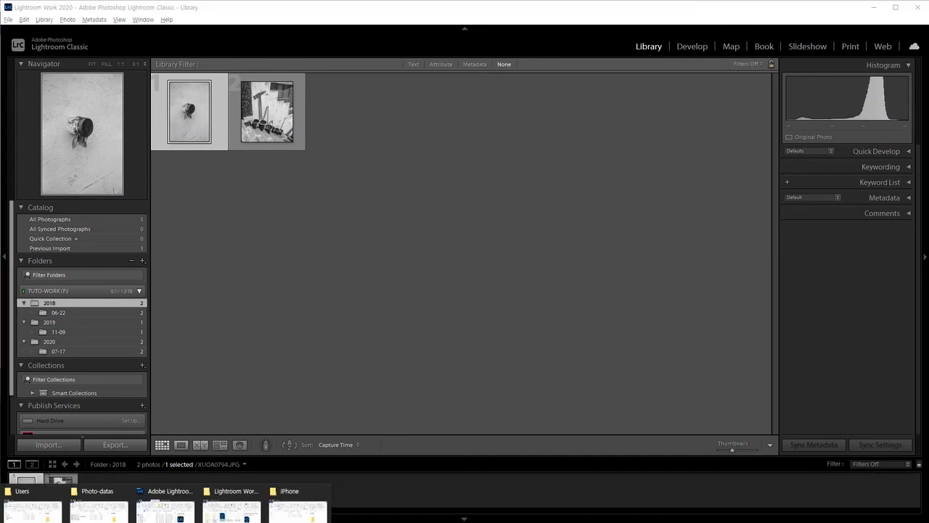
Step: In Explorer, browse LR_PHOTOS > iPhone > 2018 > 06-22 to locate WMND5776.JPG
left_click(297, 504)
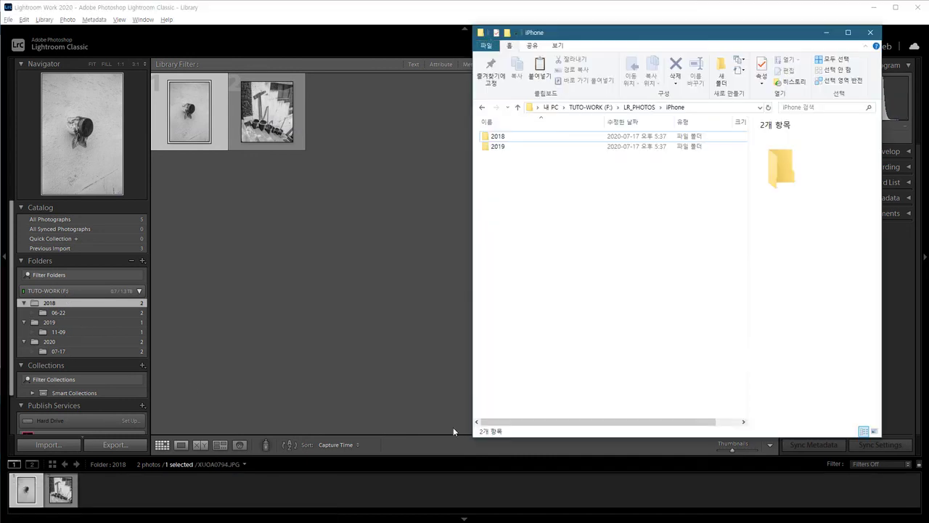
left_click(606, 108)
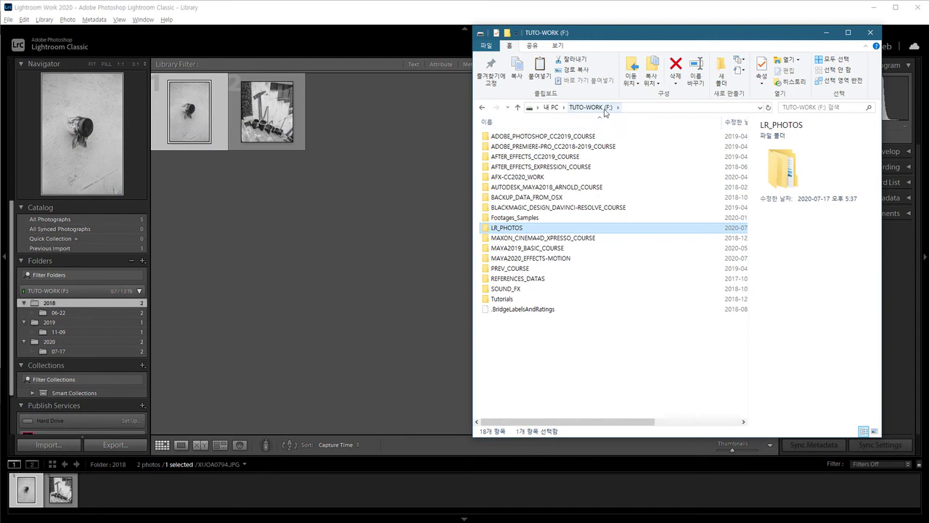
left_click(558, 366)
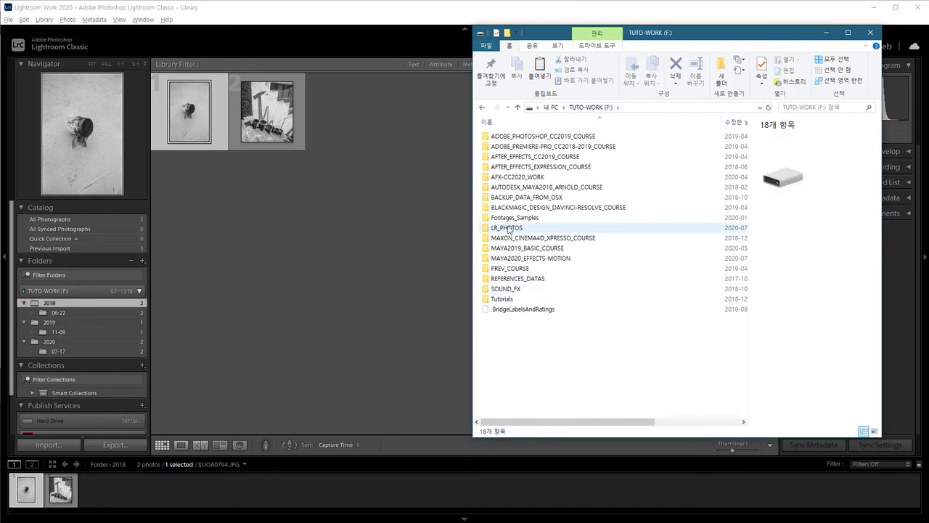
mouse_move(507, 227)
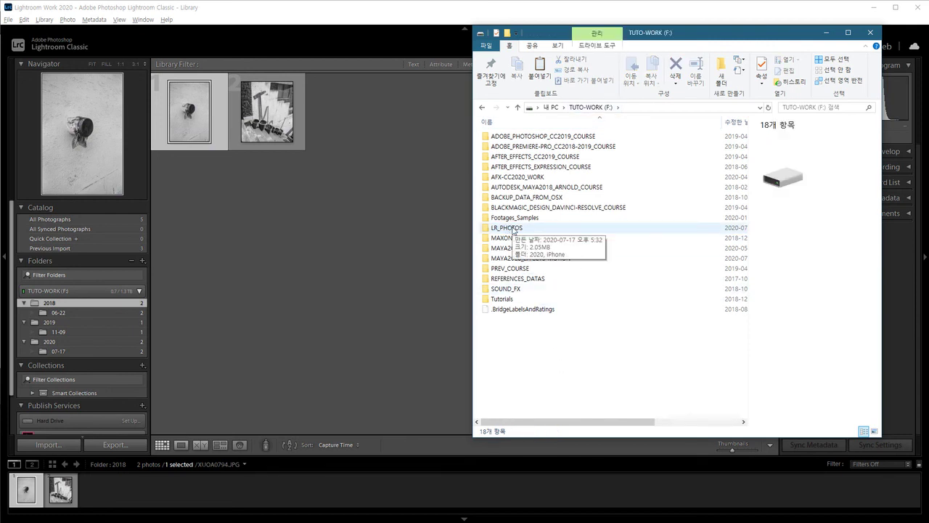
double_click(513, 231)
left_click(508, 138)
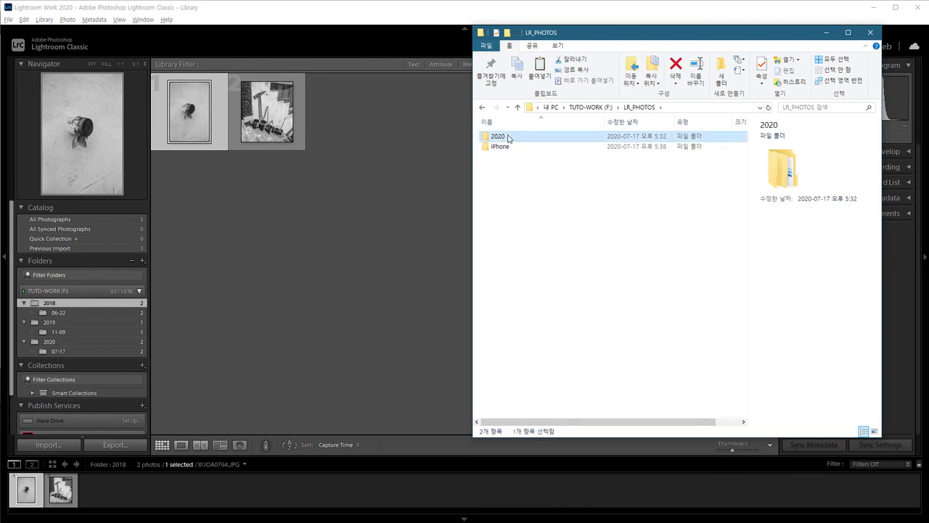
double_click(509, 146)
left_click(508, 139)
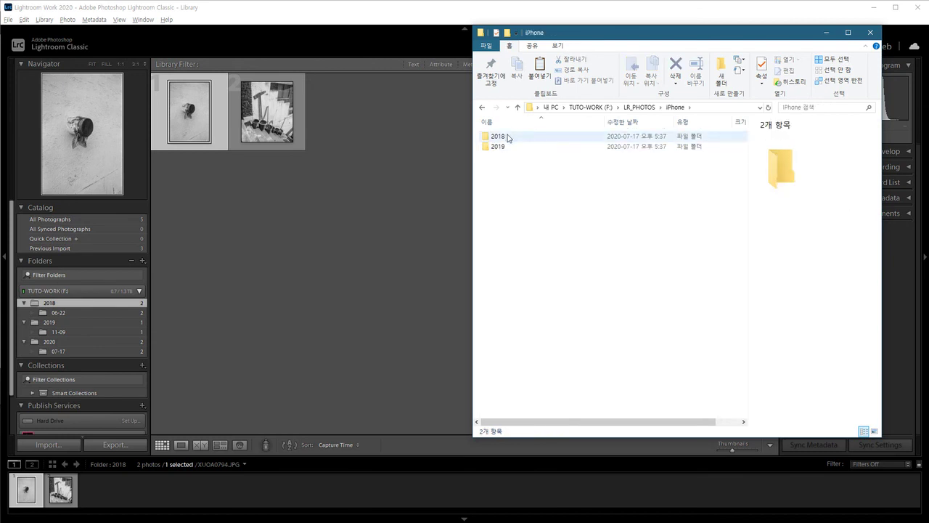
double_click(513, 141)
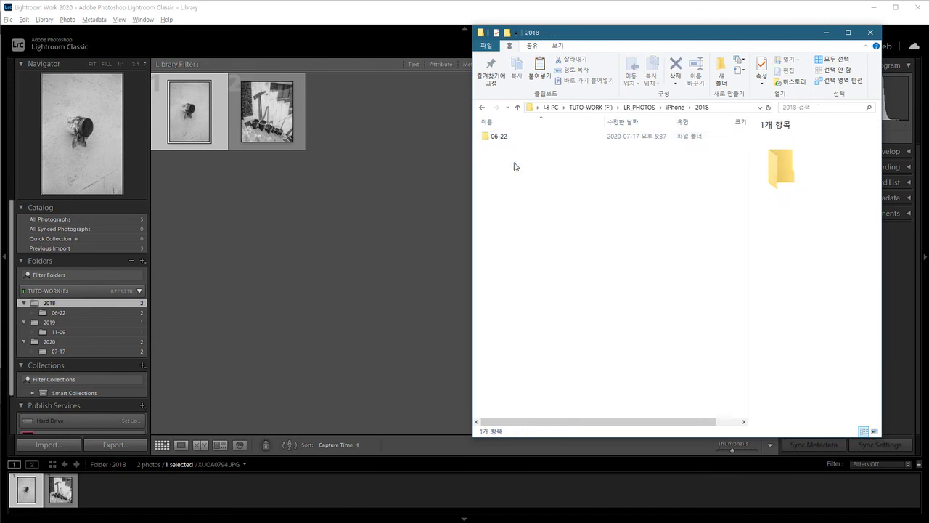
double_click(521, 139)
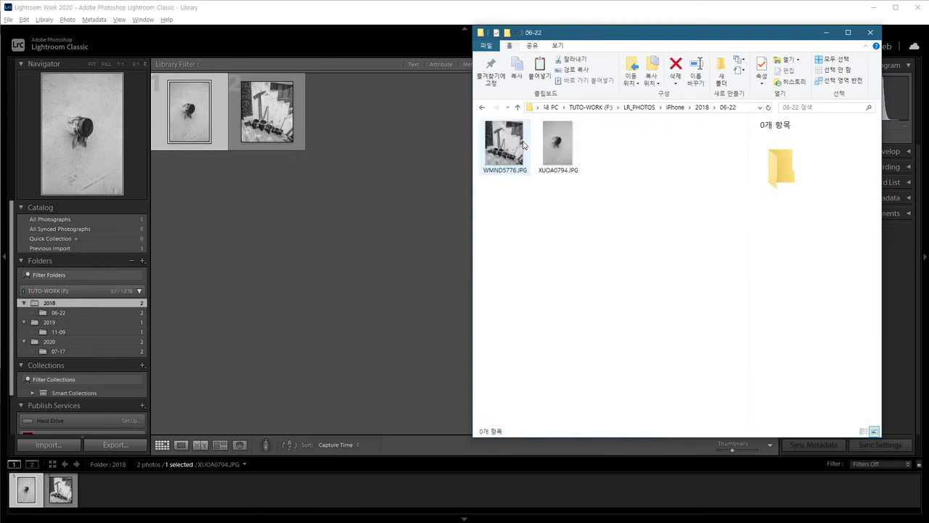
left_click(529, 156)
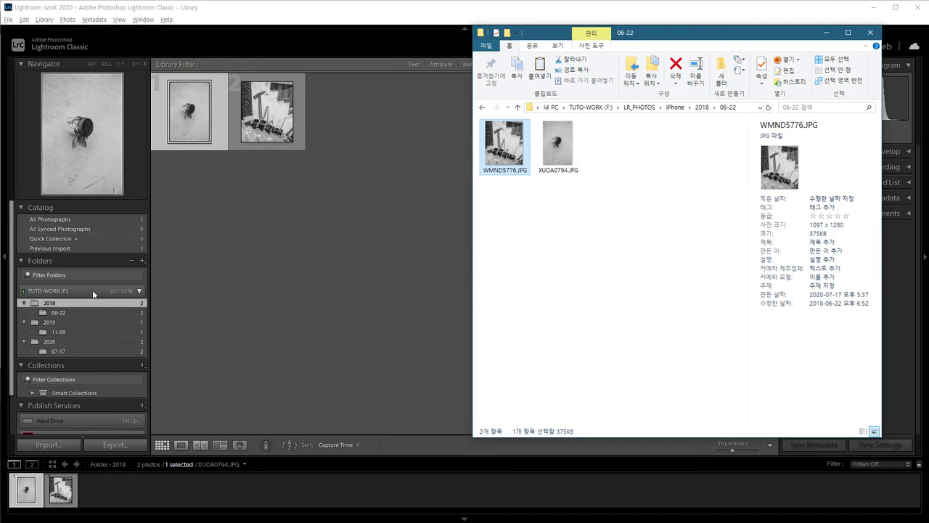
Step: Navigate back up through LR_PHOTOS to the TUTO-WORK (F:) drive root
left_click(654, 134)
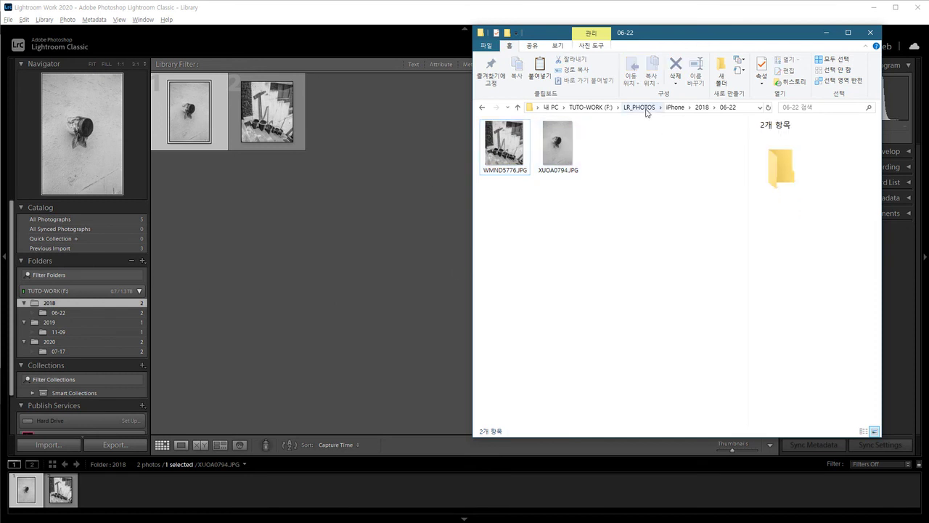
left_click(639, 107)
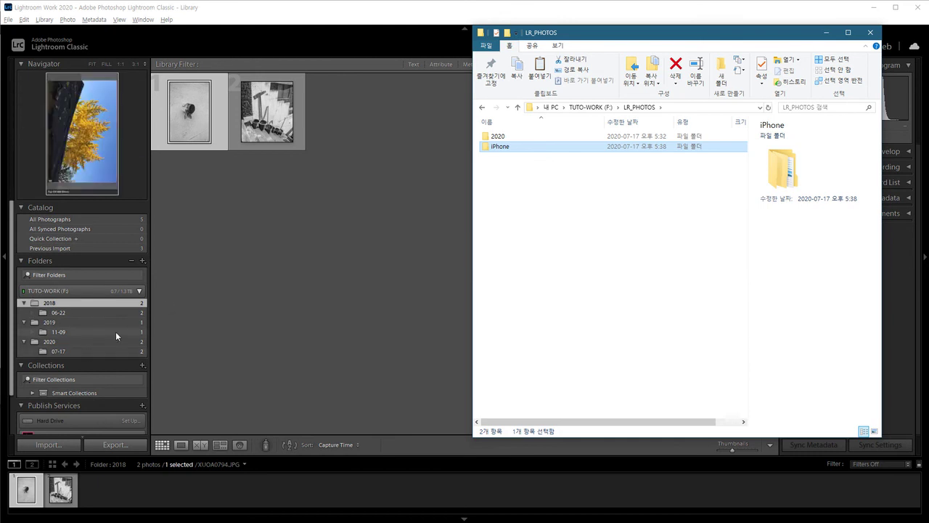
left_click(581, 215)
left_click(590, 107)
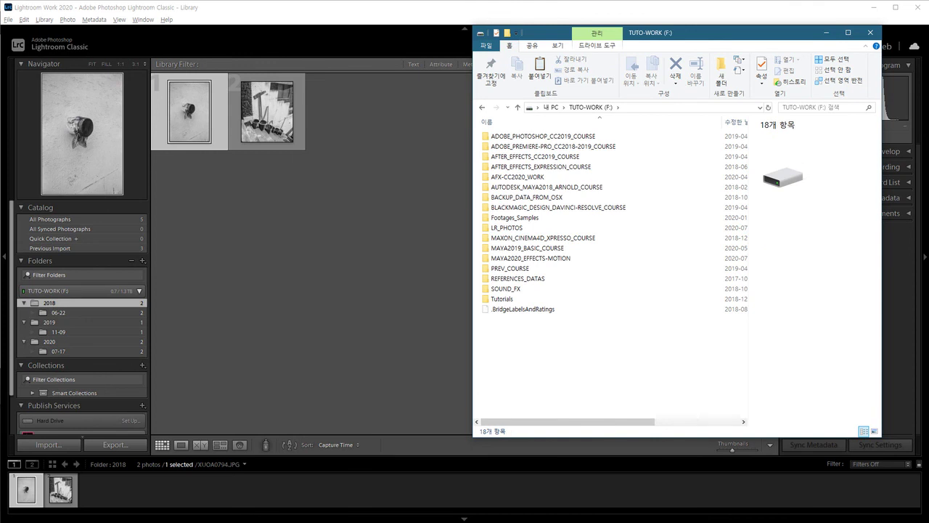
Step: Move the Lightroom Work 2020 window left and select its Lightroom Work 2020.lrcat catalog
left_click(233, 501)
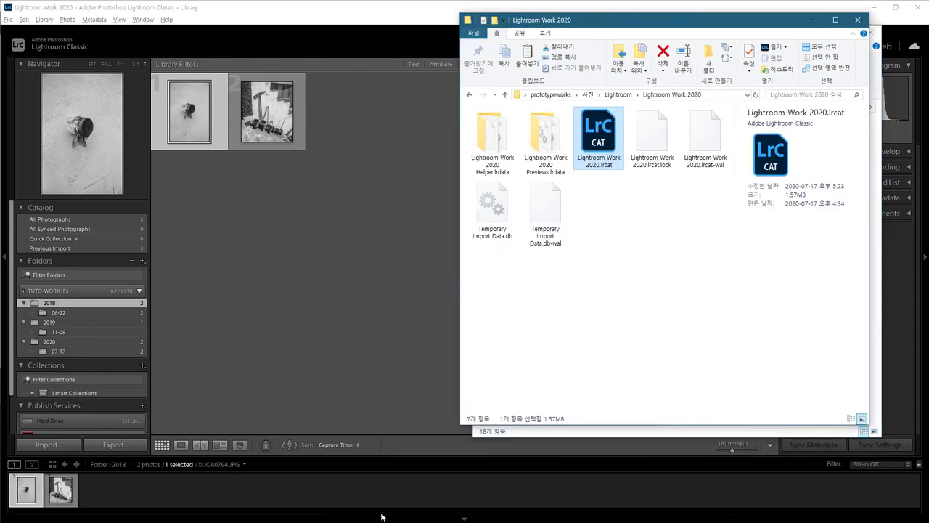
left_click_drag(640, 32, 248, 60)
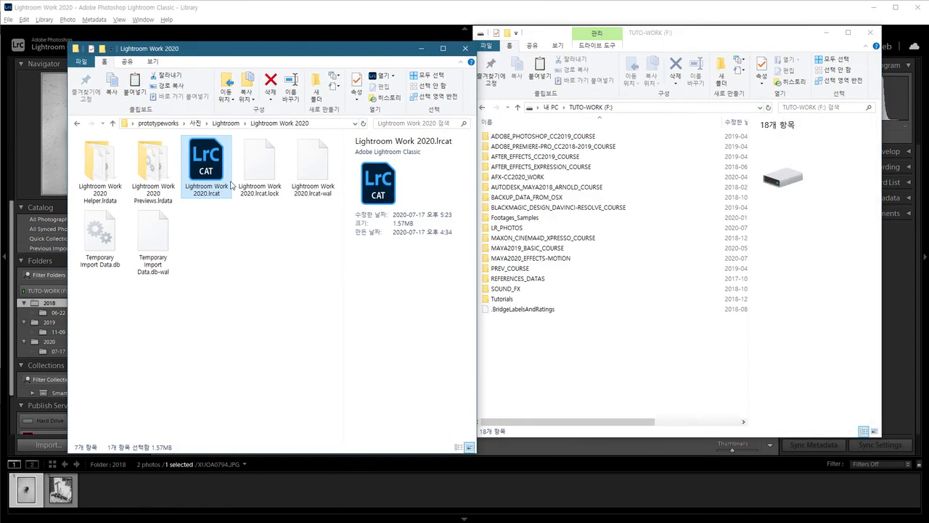
left_click(209, 249)
left_click(225, 123)
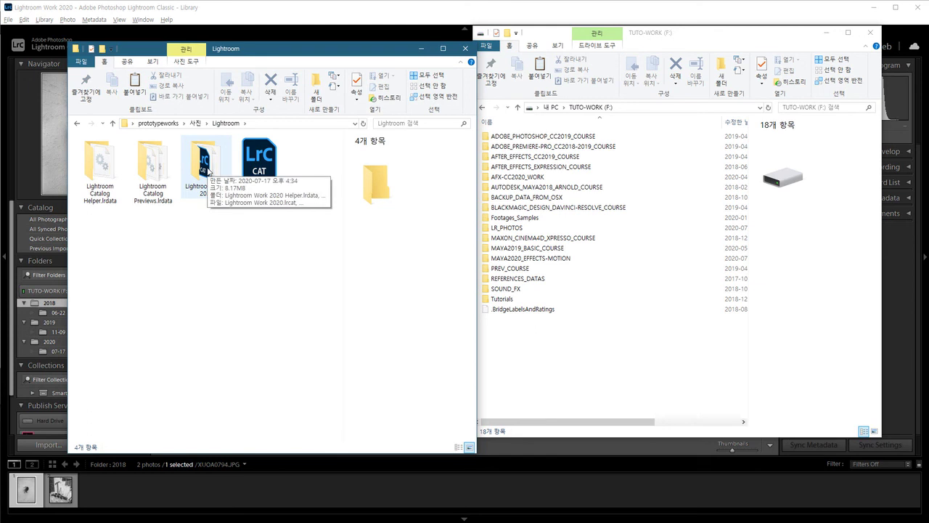
double_click(209, 171)
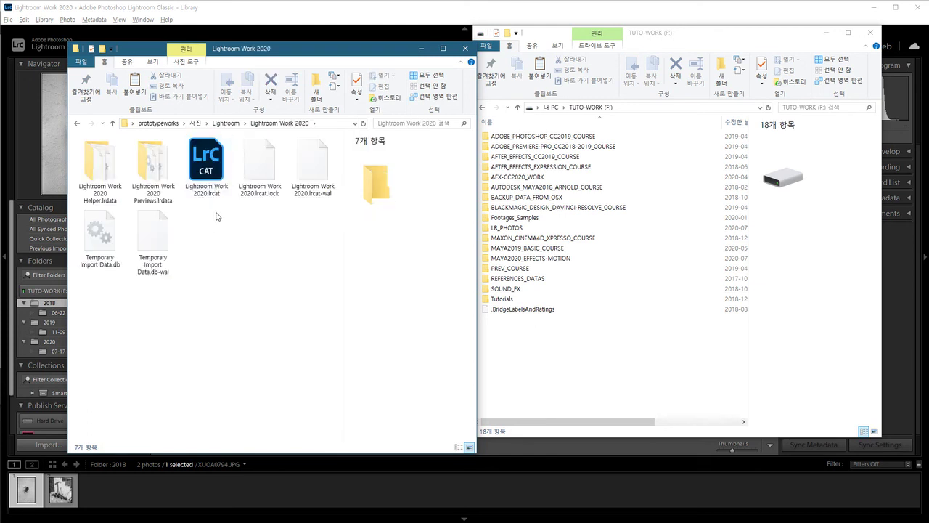
left_click(206, 171)
Step: Reposition the catalog window beside the drive listing, with TUTO-WORK (F:) in front
mouse_move(282, 56)
left_mouse_down()
mouse_move(369, 129)
mouse_move(426, 154)
left_mouse_up()
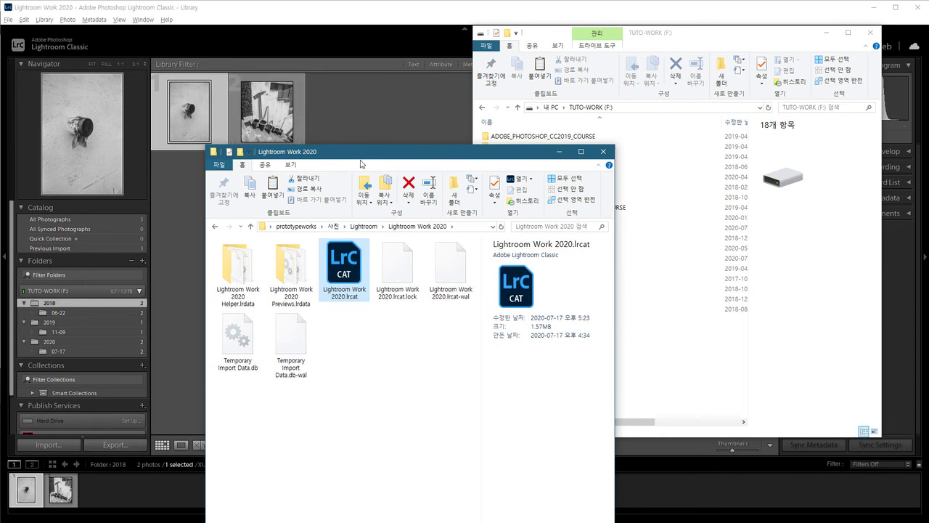
left_click_drag(363, 152, 278, 110)
left_click_drag(283, 294, 255, 226)
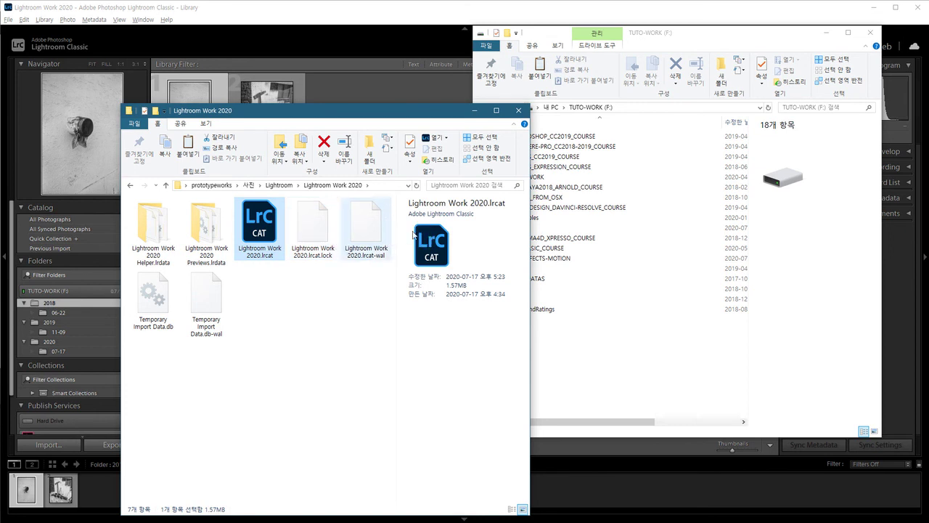
left_click(606, 363)
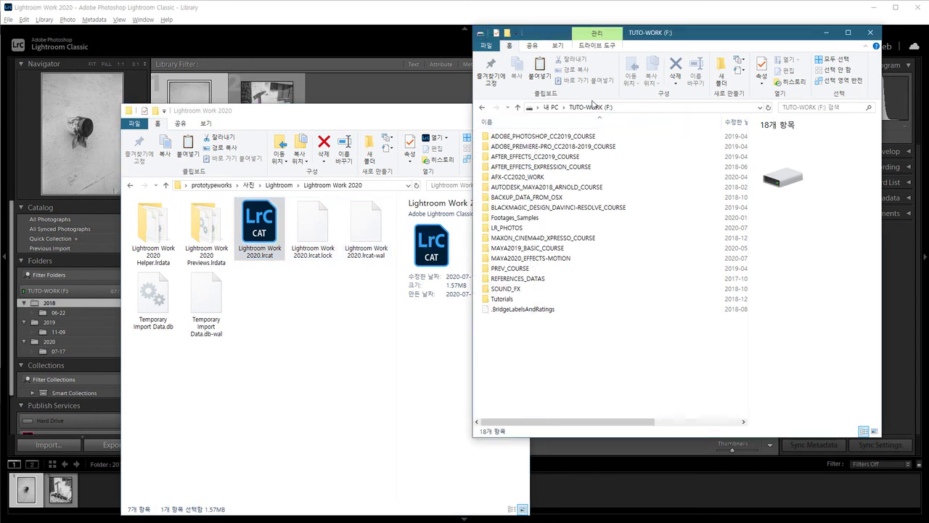
Step: Browse File Explorer to LR_PHOTOS\2020\07-17 to confirm the girl and railway photos, then return to Lightroom
double_click(506, 229)
left_click(537, 137)
double_click(537, 137)
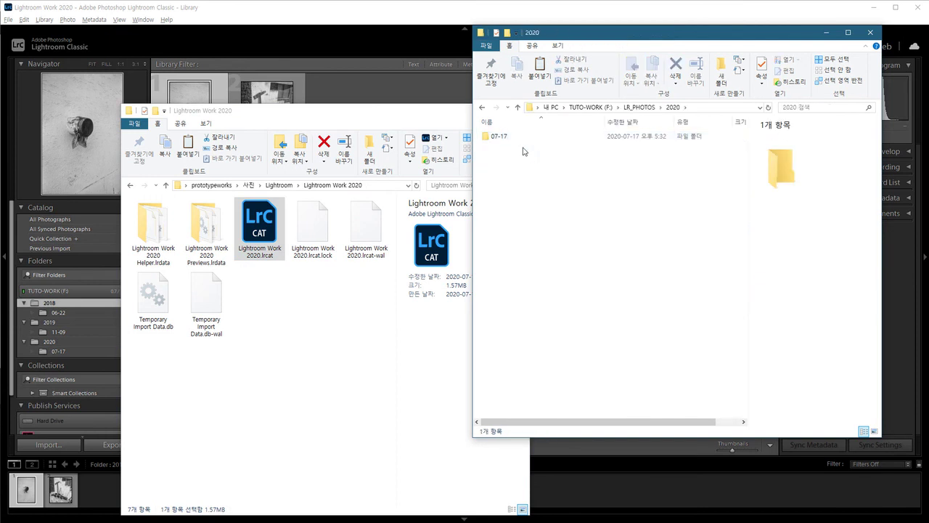
double_click(516, 138)
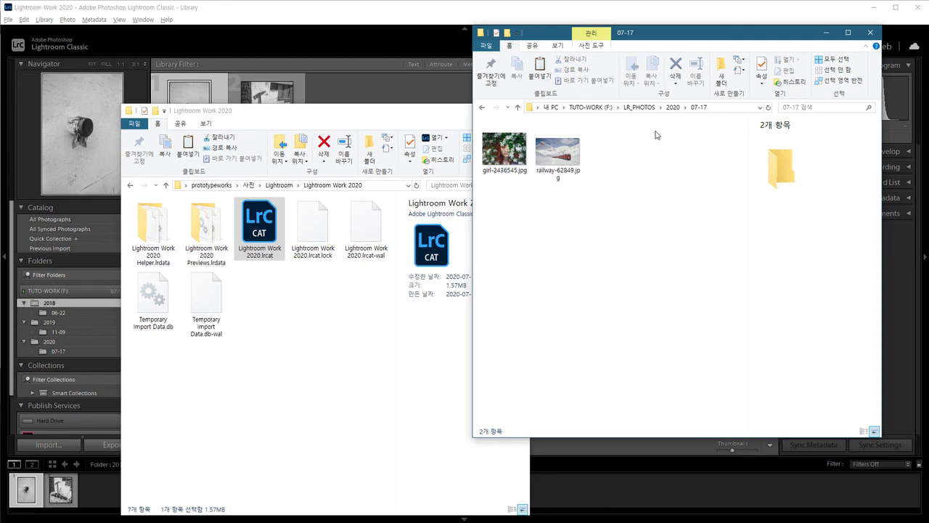
left_click(349, 19)
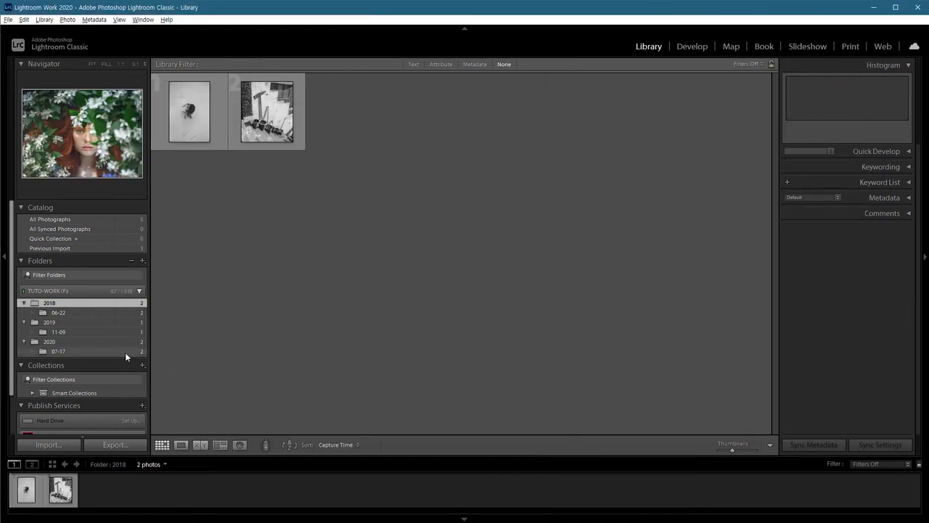
Step: Show the 07-17 folder's photos and open the girl portrait in Loupe view
left_click(73, 352)
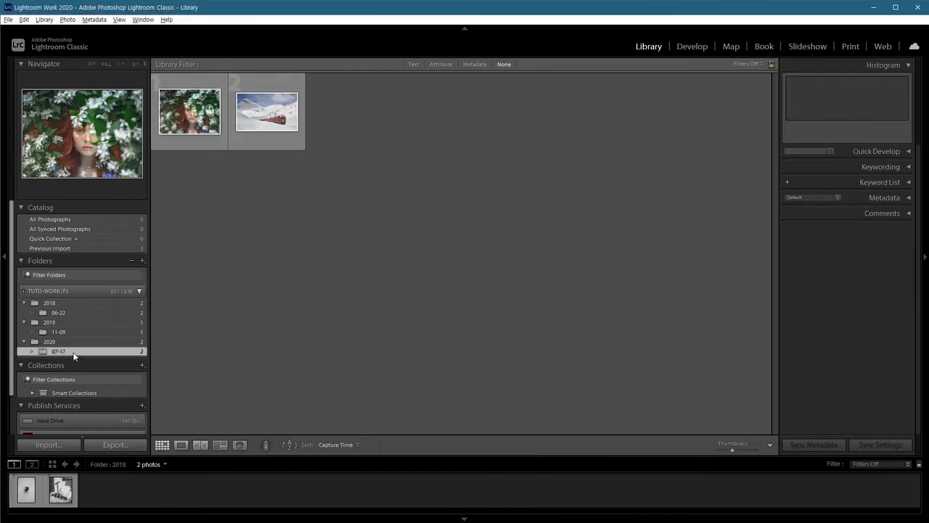
left_click(257, 168)
left_click(186, 122)
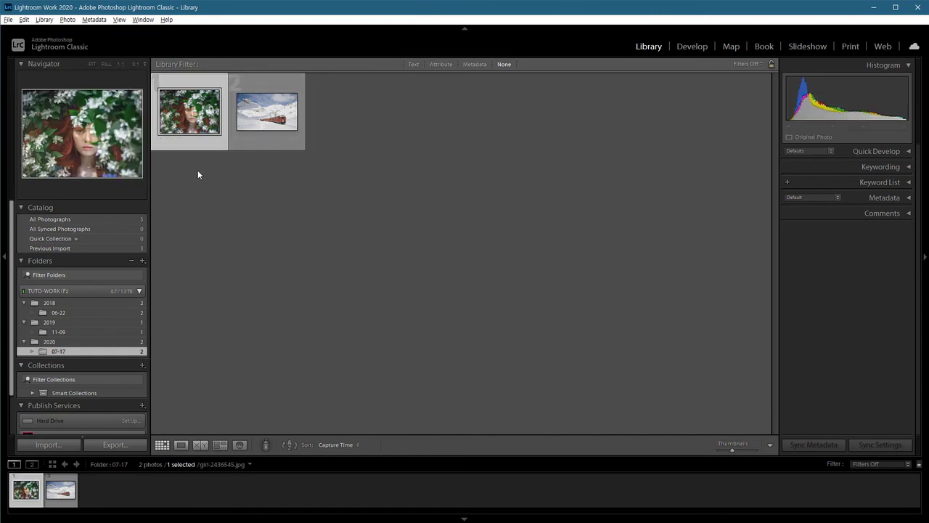
double_click(191, 118)
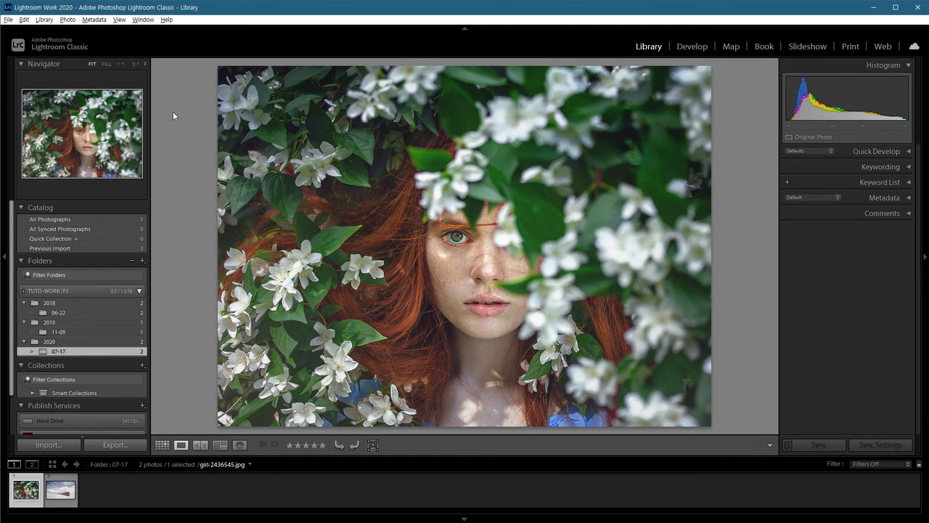
Step: Toggle between the grid and the enlarged portrait, ending with the girl portrait full size
key("g")
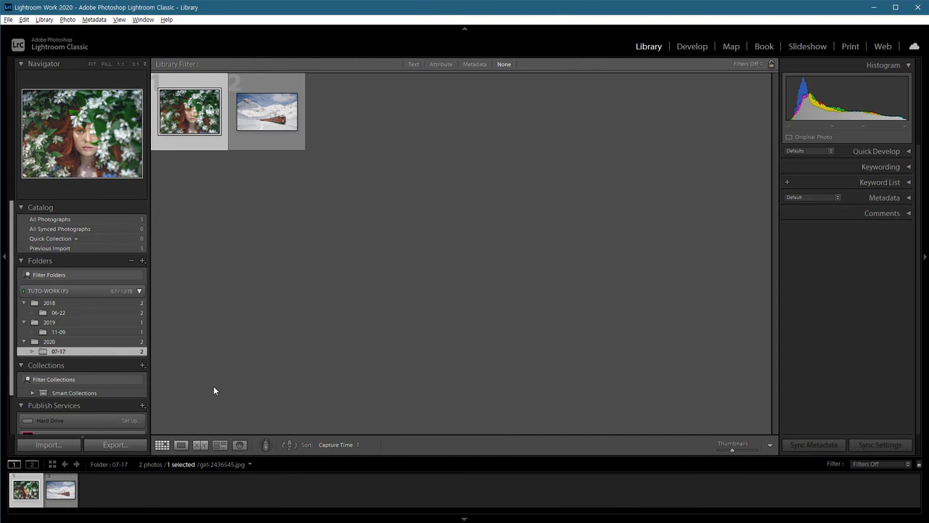
left_click(181, 448)
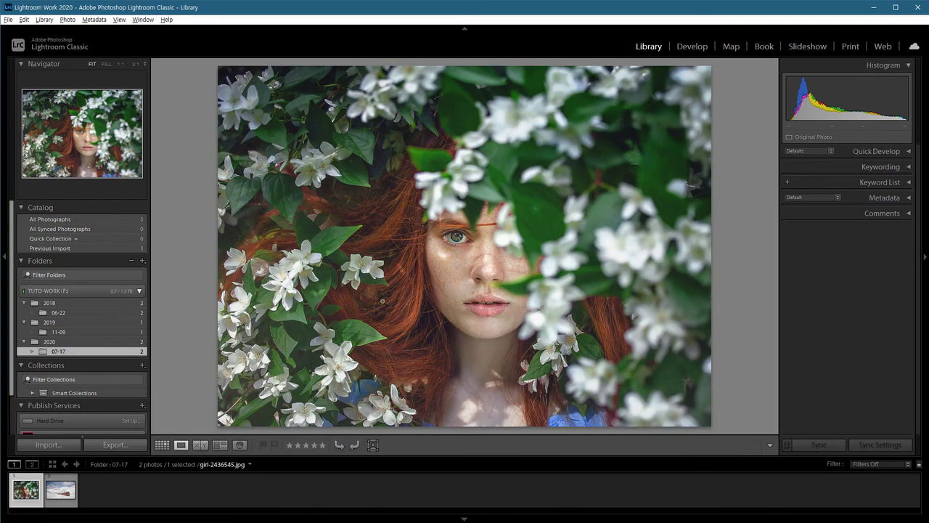
left_click(180, 447)
left_click(180, 447)
left_click(162, 445)
left_click(162, 445)
left_click(202, 192)
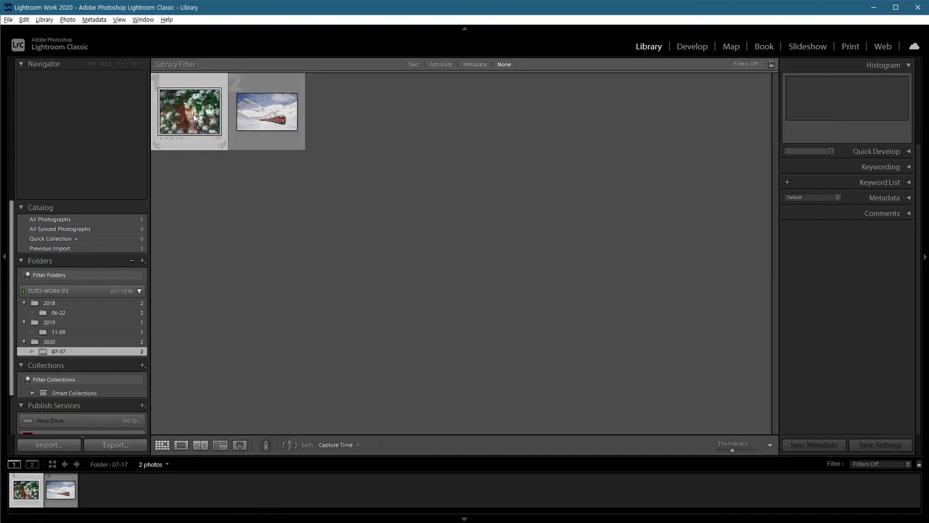
double_click(191, 114)
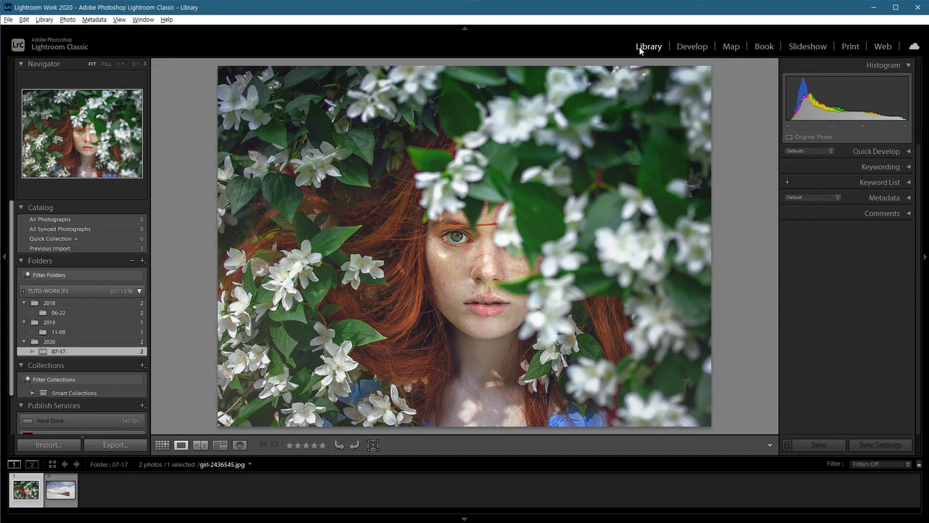
Step: In Develop's Basic panel, set the girl portrait to Exposure -0.35, Contrast +21, Temp -18, Tint +68
left_click(692, 46)
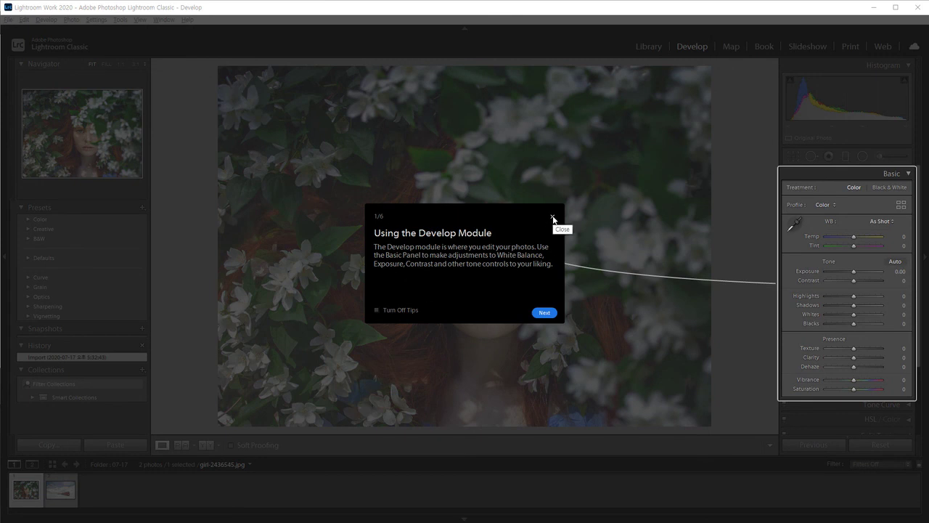
left_click(553, 218)
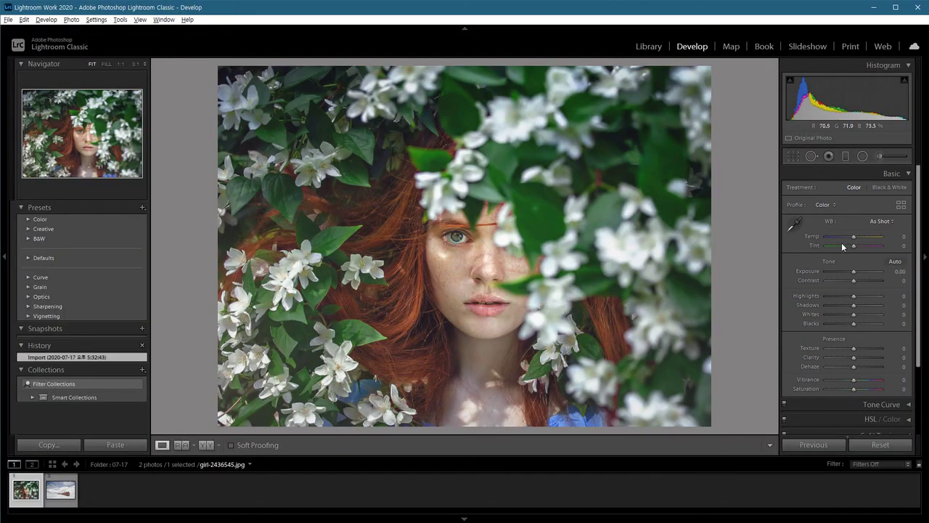
scroll(906, 339, "down", 3)
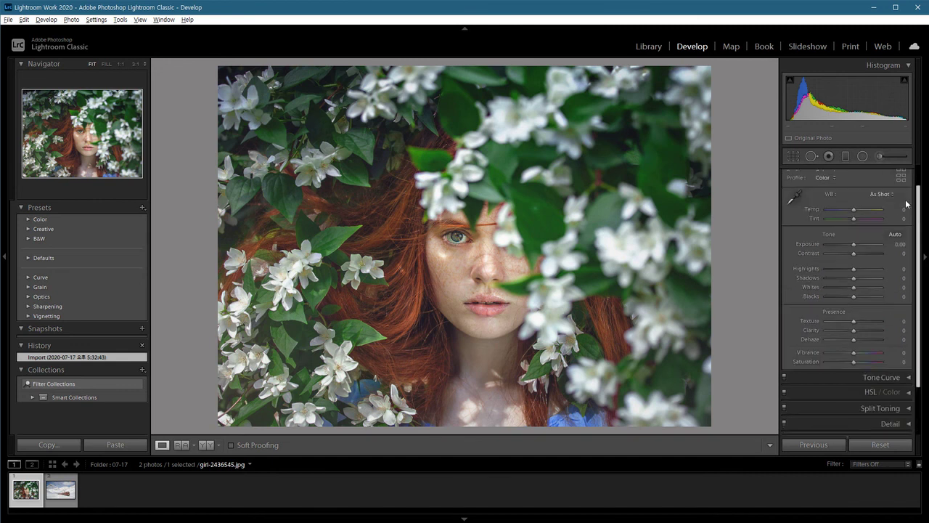
scroll(906, 339, "up", 3)
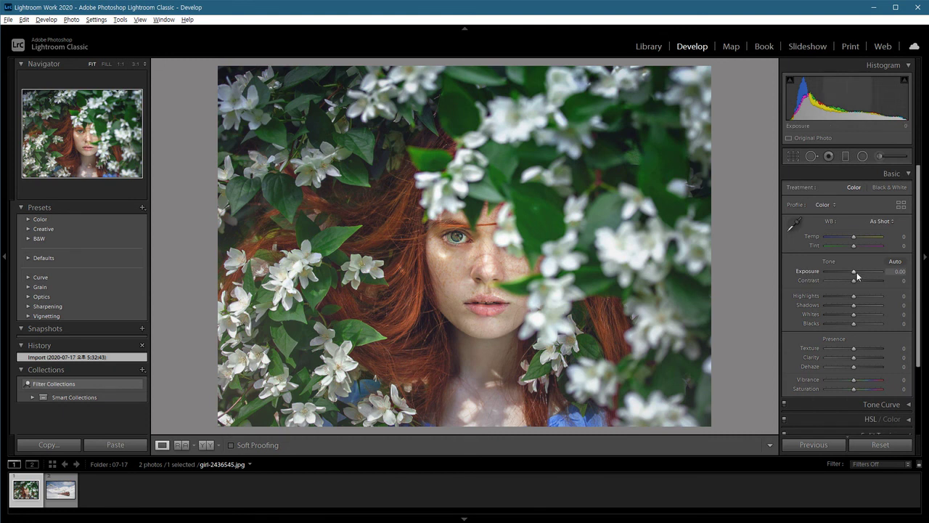
mouse_move(855, 271)
left_mouse_down()
mouse_move(835, 271)
mouse_move(864, 272)
mouse_move(817, 280)
mouse_move(867, 281)
mouse_move(857, 280)
left_mouse_up()
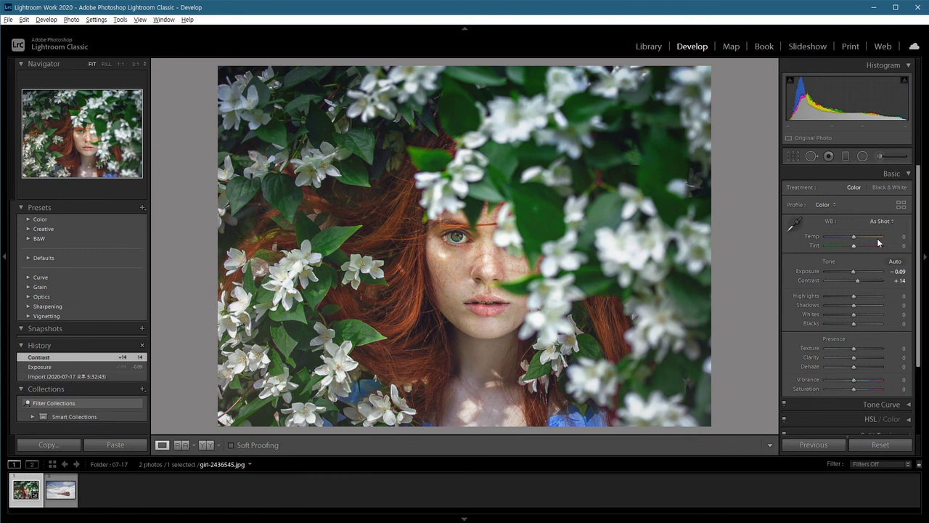
left_click_drag(852, 239, 867, 240)
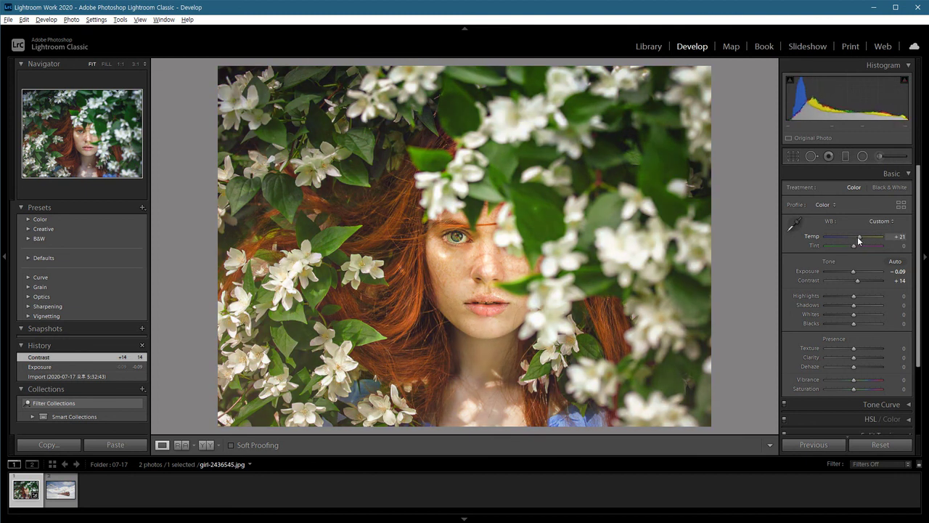
mouse_move(866, 240)
left_mouse_down()
mouse_move(853, 250)
mouse_move(870, 240)
mouse_move(848, 241)
left_mouse_up()
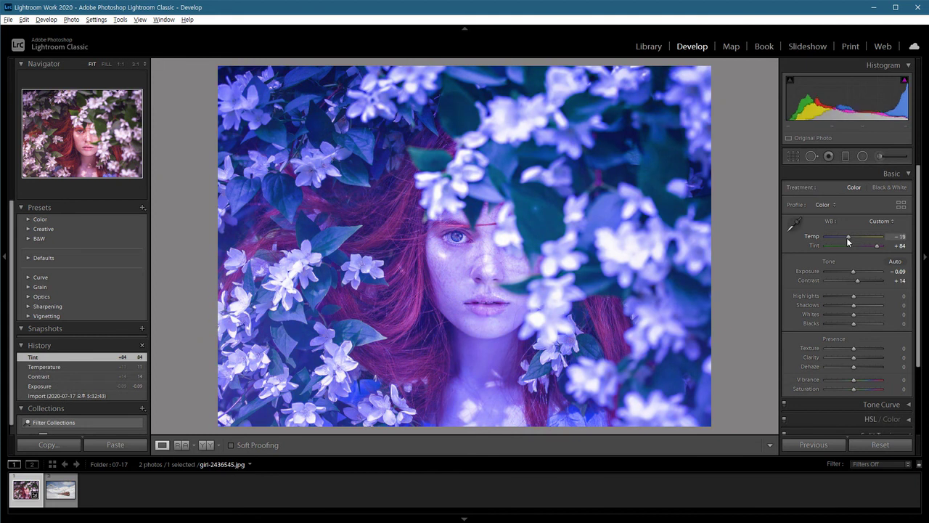
mouse_move(879, 247)
left_mouse_down()
mouse_move(850, 272)
mouse_move(861, 283)
left_mouse_up()
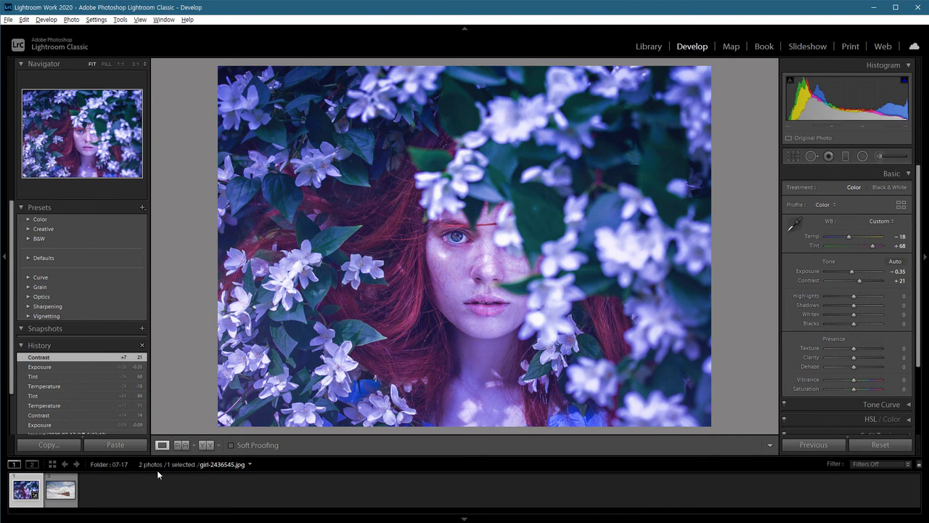
left_click(166, 519)
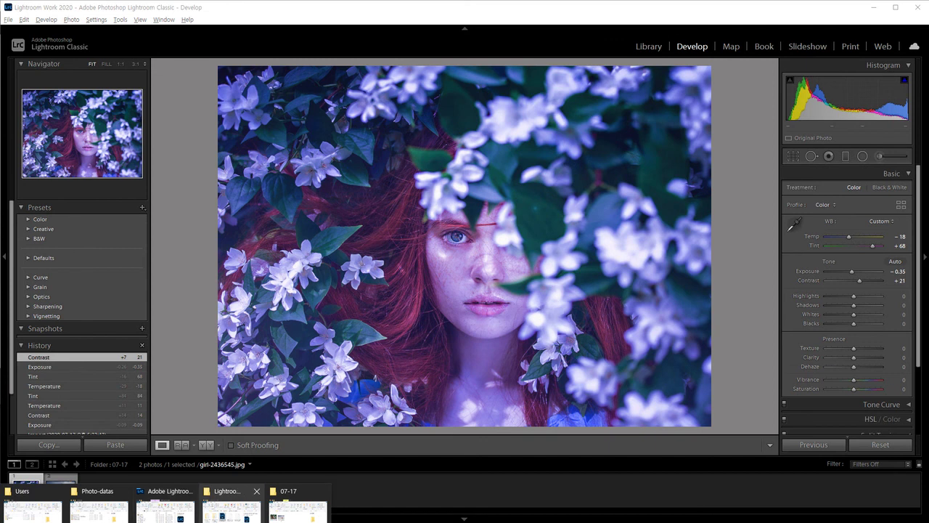
left_click(231, 511)
left_click_drag(351, 113, 607, 62)
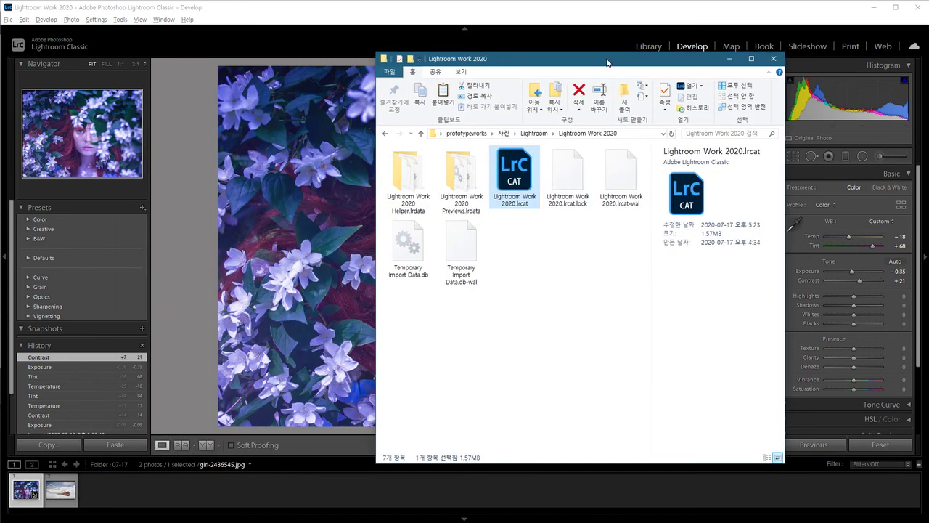
left_click(542, 251)
left_click(511, 172)
left_click_drag(530, 63, 213, 174)
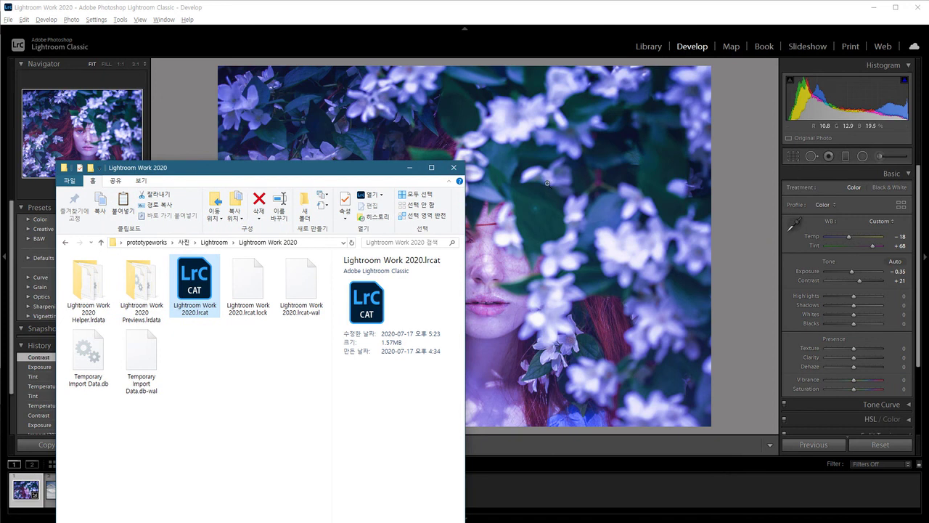
left_click(166, 521)
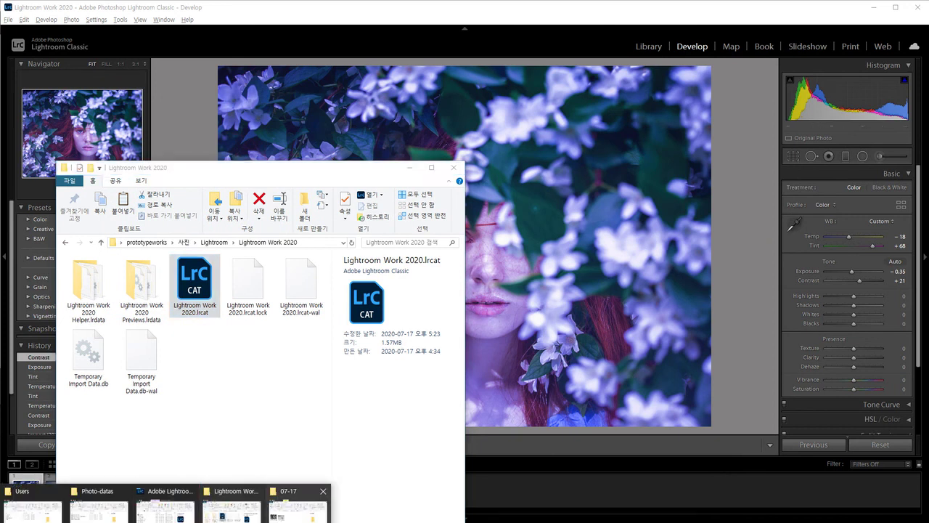
left_click(297, 504)
left_click(520, 157)
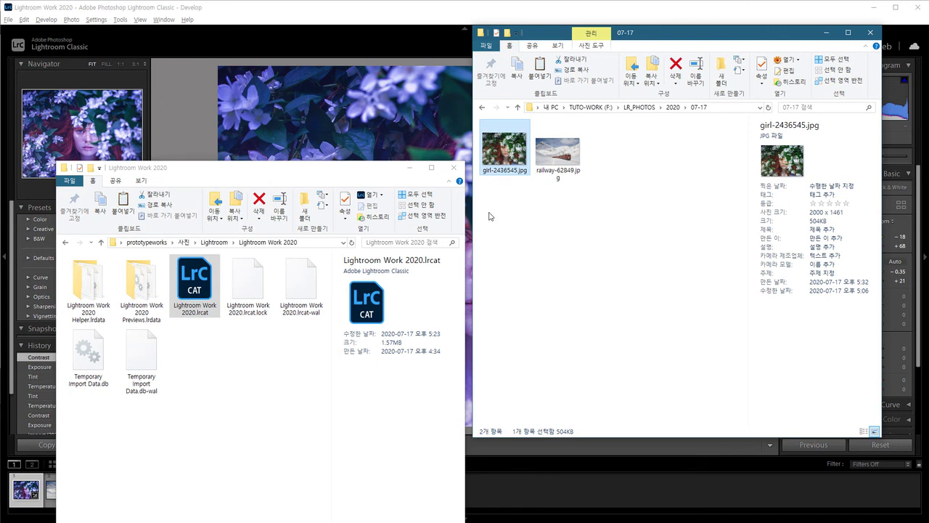
left_click(198, 290)
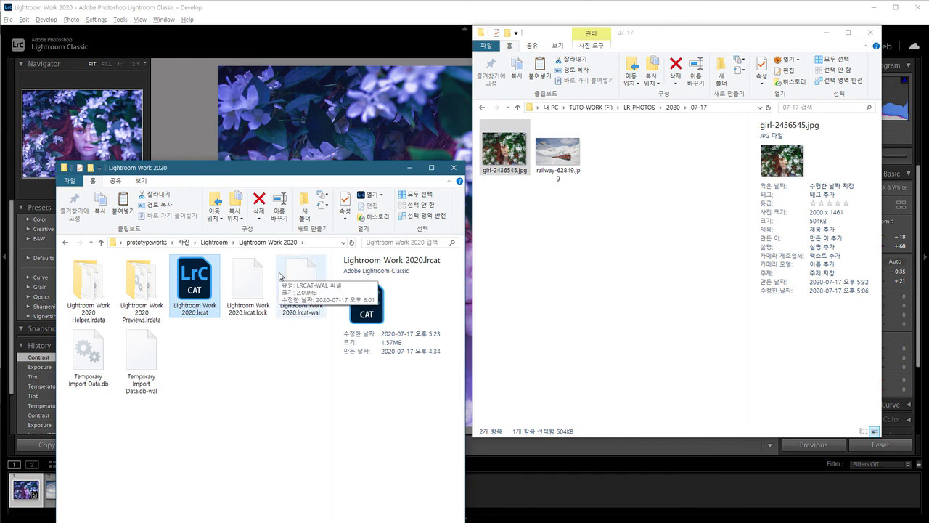
left_click(545, 218)
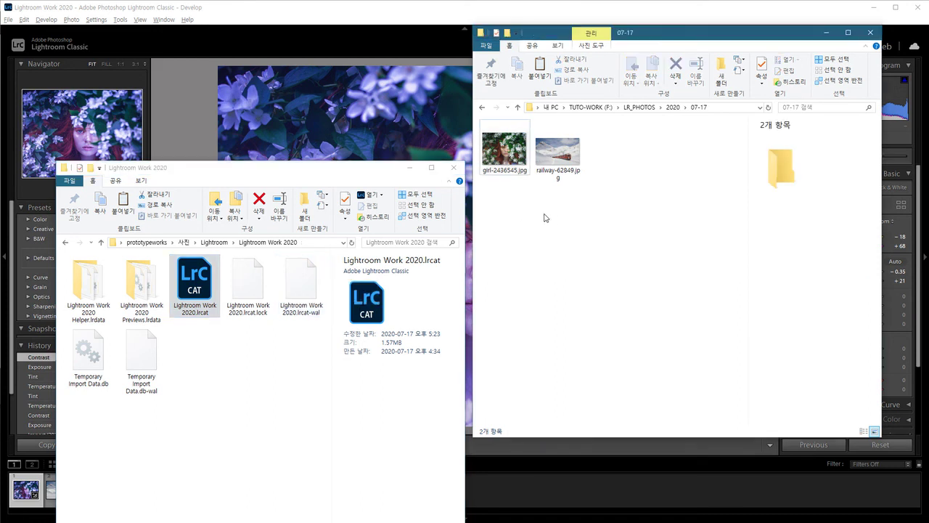
left_click(518, 154)
left_click(718, 108)
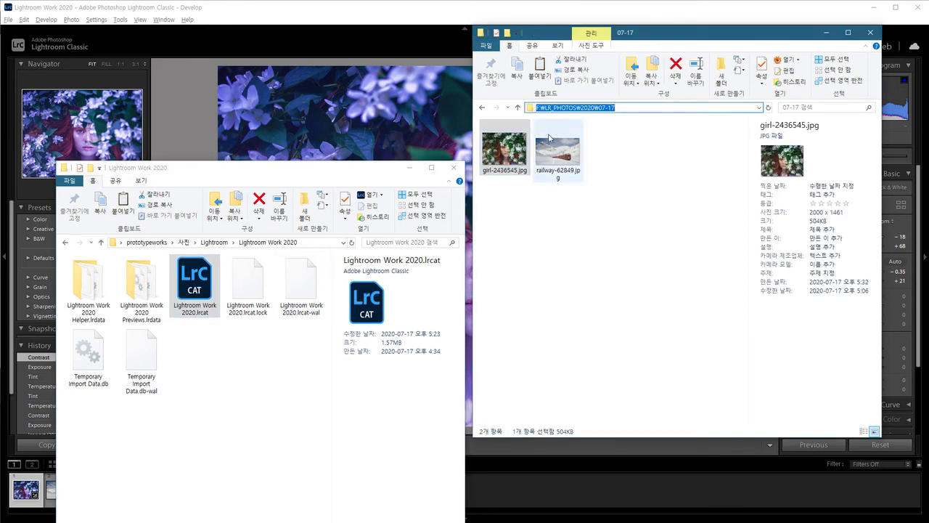
left_click(631, 184)
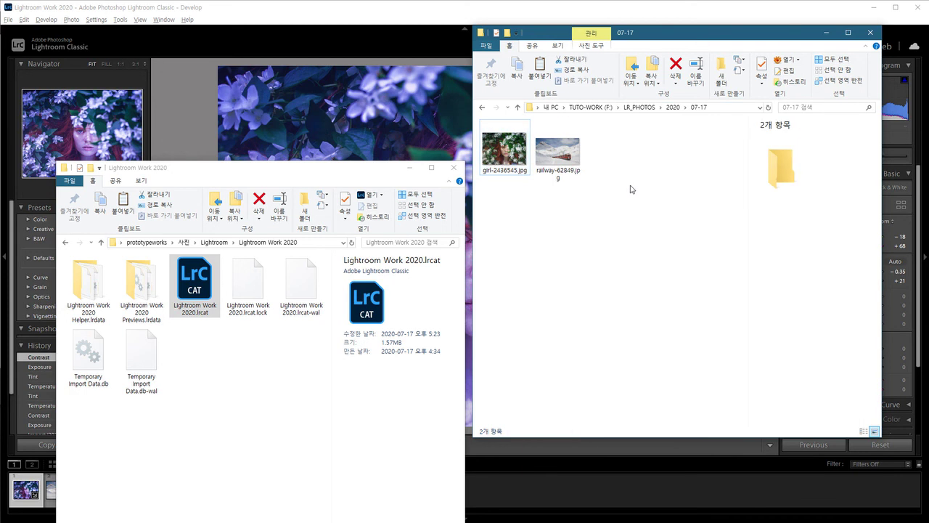
left_click(390, 147)
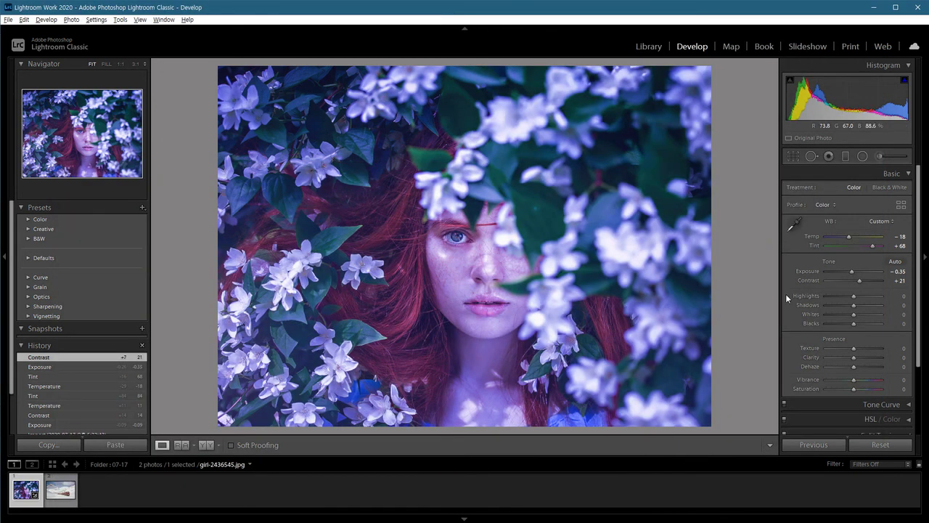
key("alt+Tab")
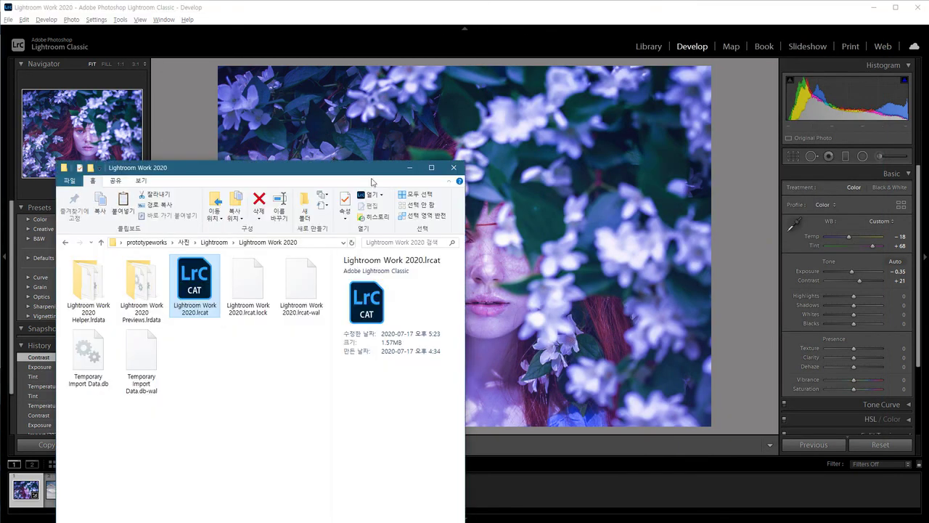
left_click(284, 244)
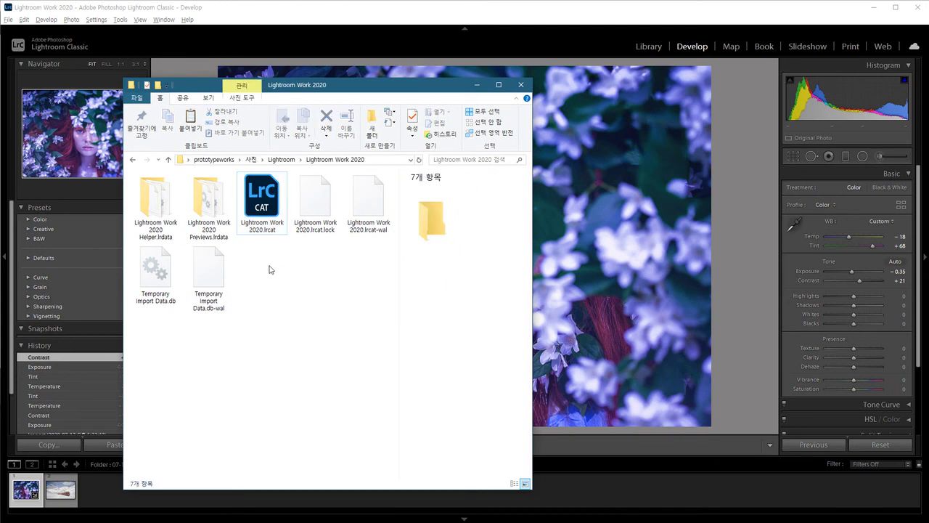
left_click(257, 191)
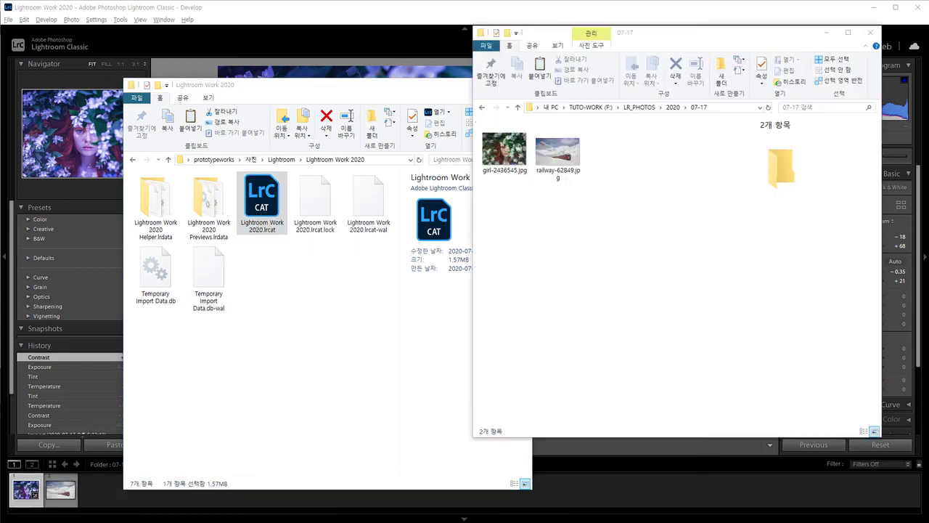
left_click(299, 501)
left_click(504, 149)
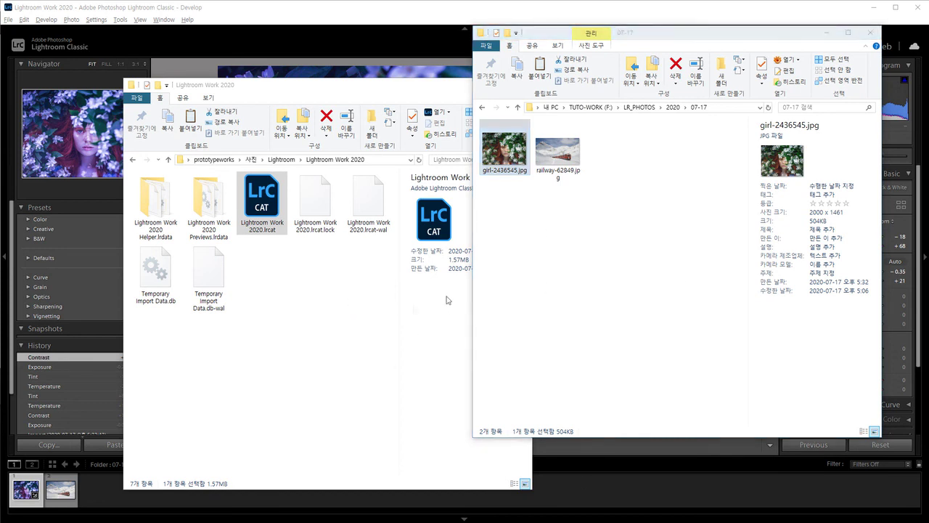
left_click(659, 163)
left_click(826, 32)
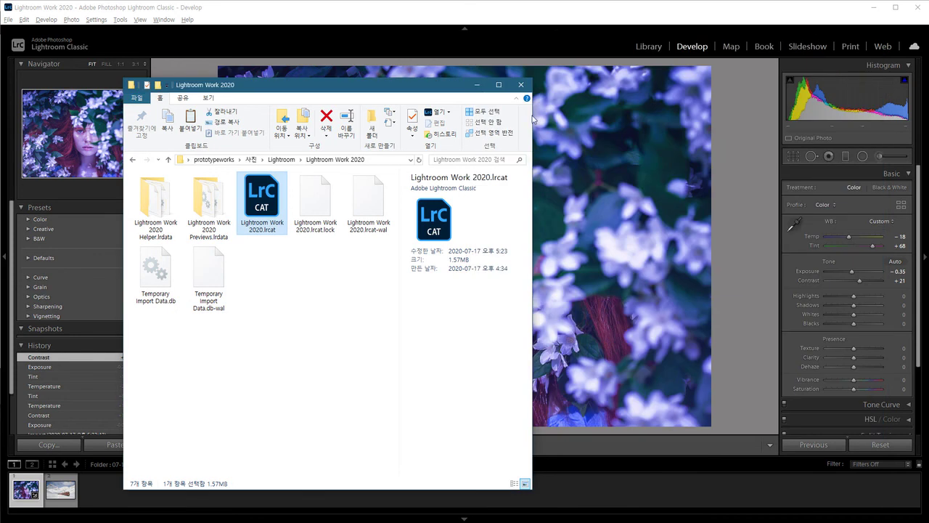
left_click(477, 85)
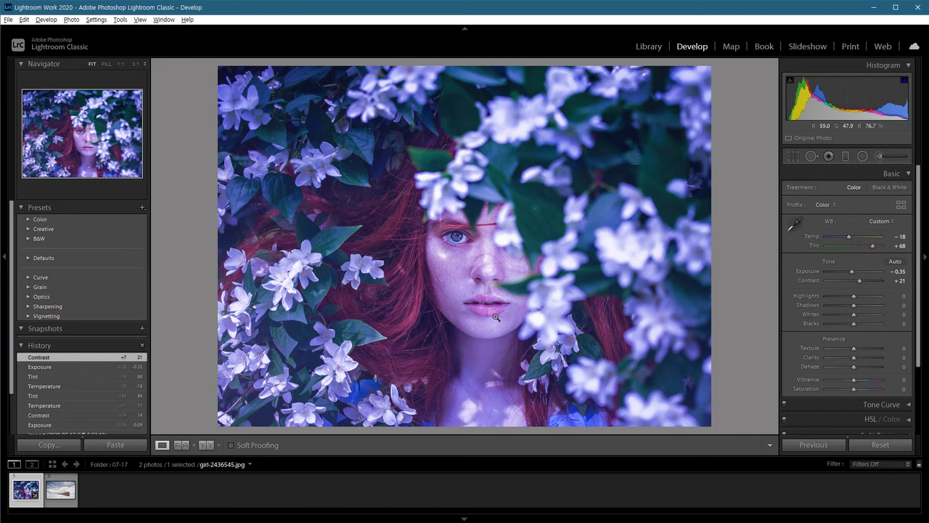
Step: In the Library grid, enlarge the thumbnails and select the train photo
left_click(648, 48)
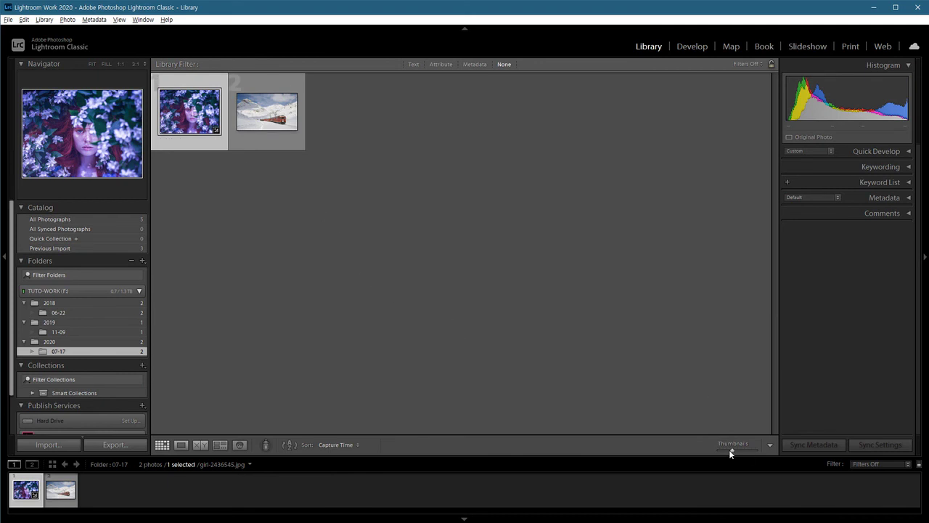
mouse_move(732, 451)
left_mouse_down()
mouse_move(756, 452)
mouse_move(733, 453)
mouse_move(750, 452)
mouse_move(742, 453)
left_mouse_up()
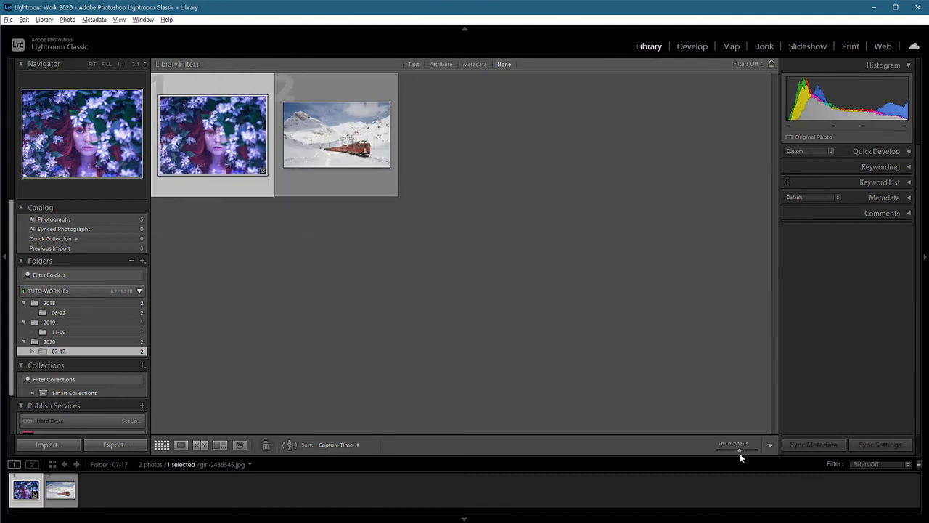
left_click(280, 221)
mouse_move(336, 145)
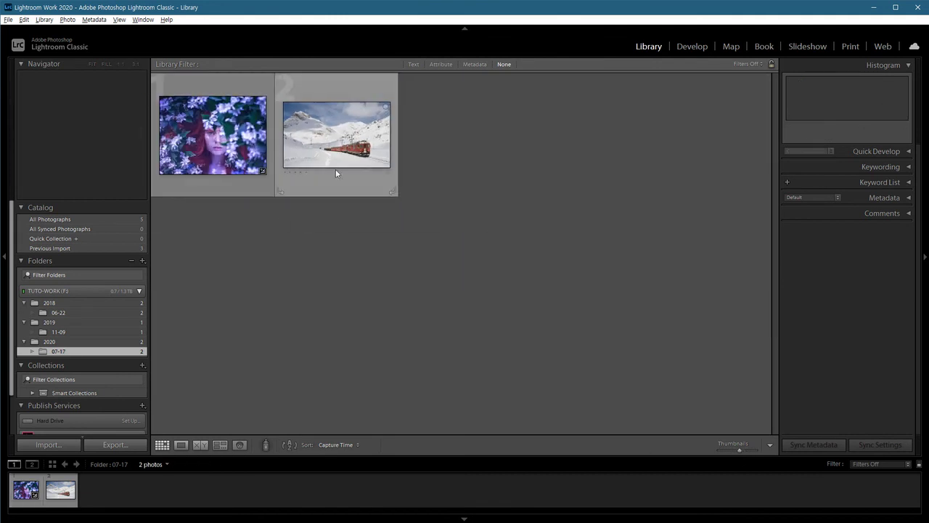
left_click(333, 133)
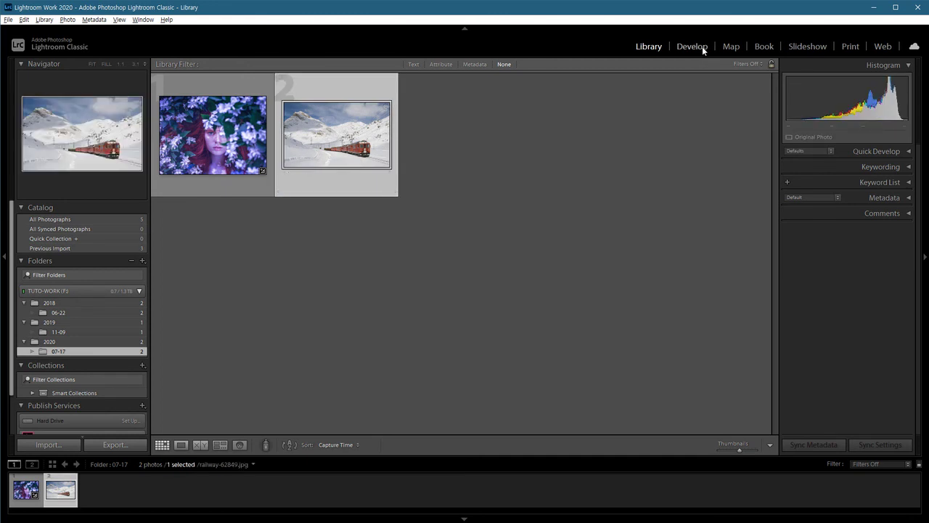
Step: Raise the train photo's exposure to +0.44 in Develop, keeping Temp at 0
left_click(701, 47)
mouse_move(858, 273)
left_mouse_down()
mouse_move(837, 272)
mouse_move(855, 274)
left_mouse_up()
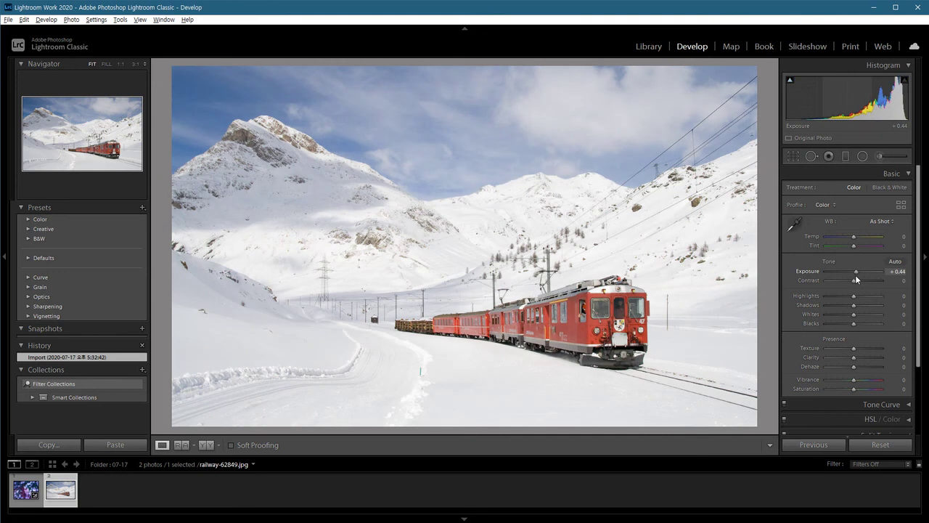
left_click_drag(853, 236, 852, 242)
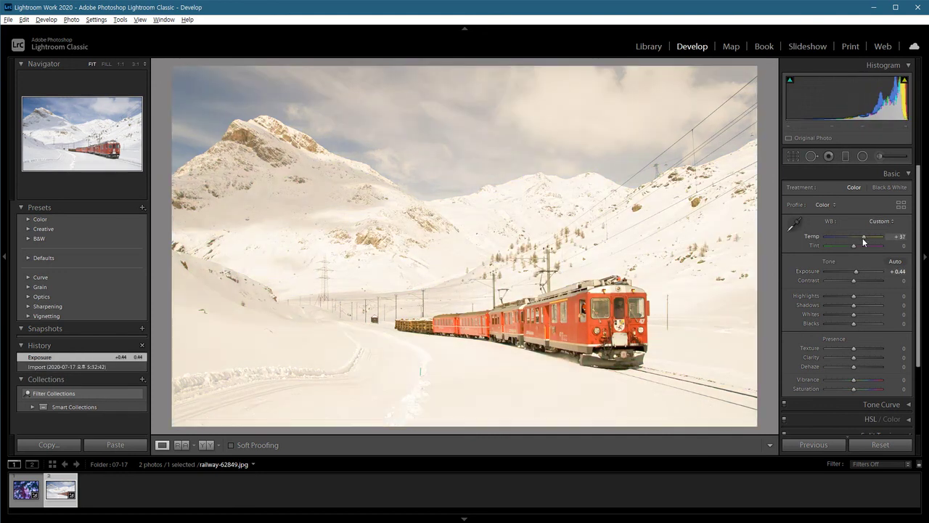
double_click(850, 237)
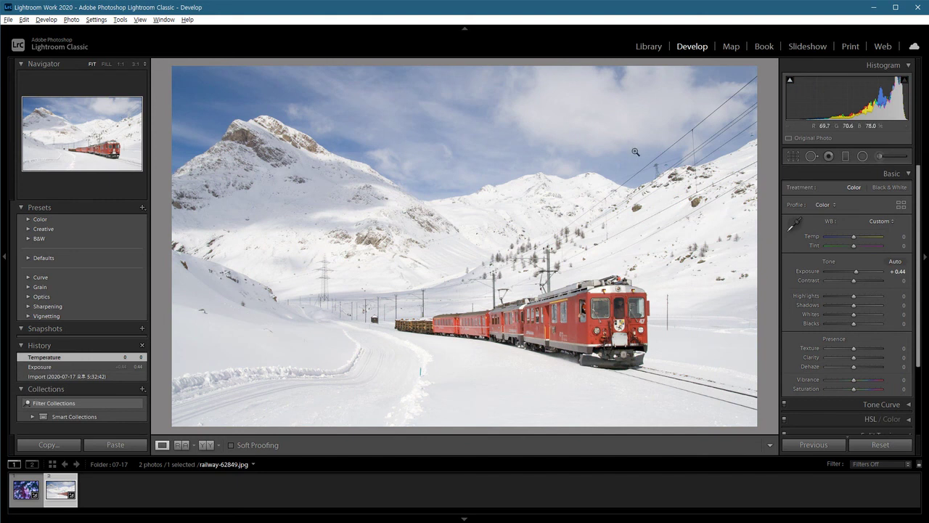
Step: Back in the Library, select the portrait photo and view it enlarged
left_click(649, 45)
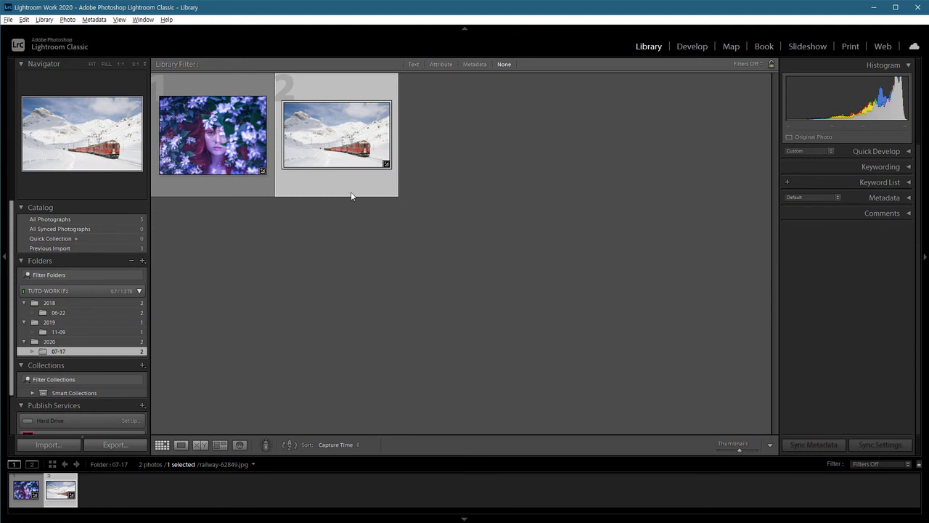
left_click(421, 325)
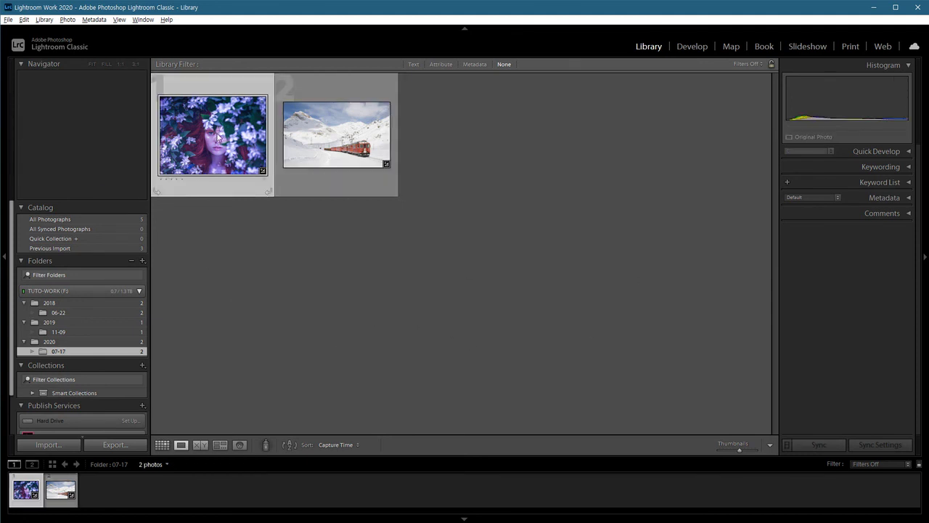
double_click(216, 135)
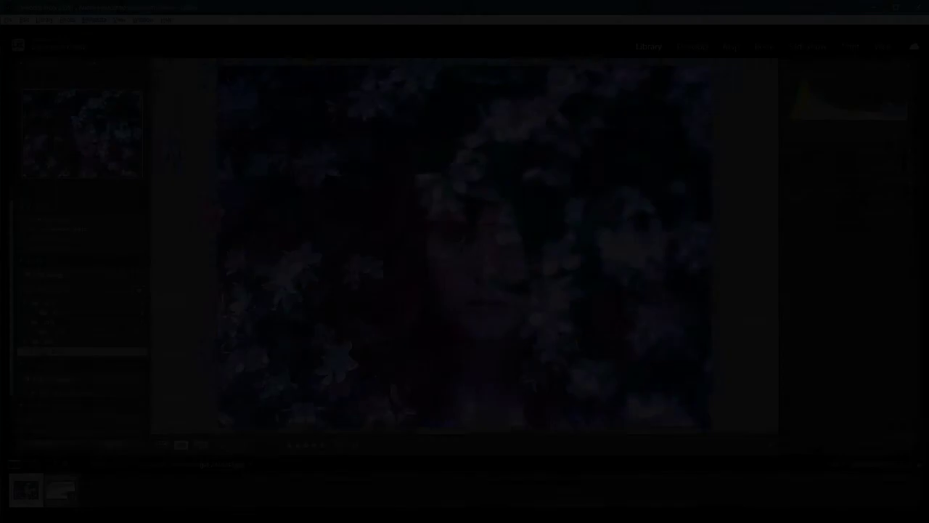